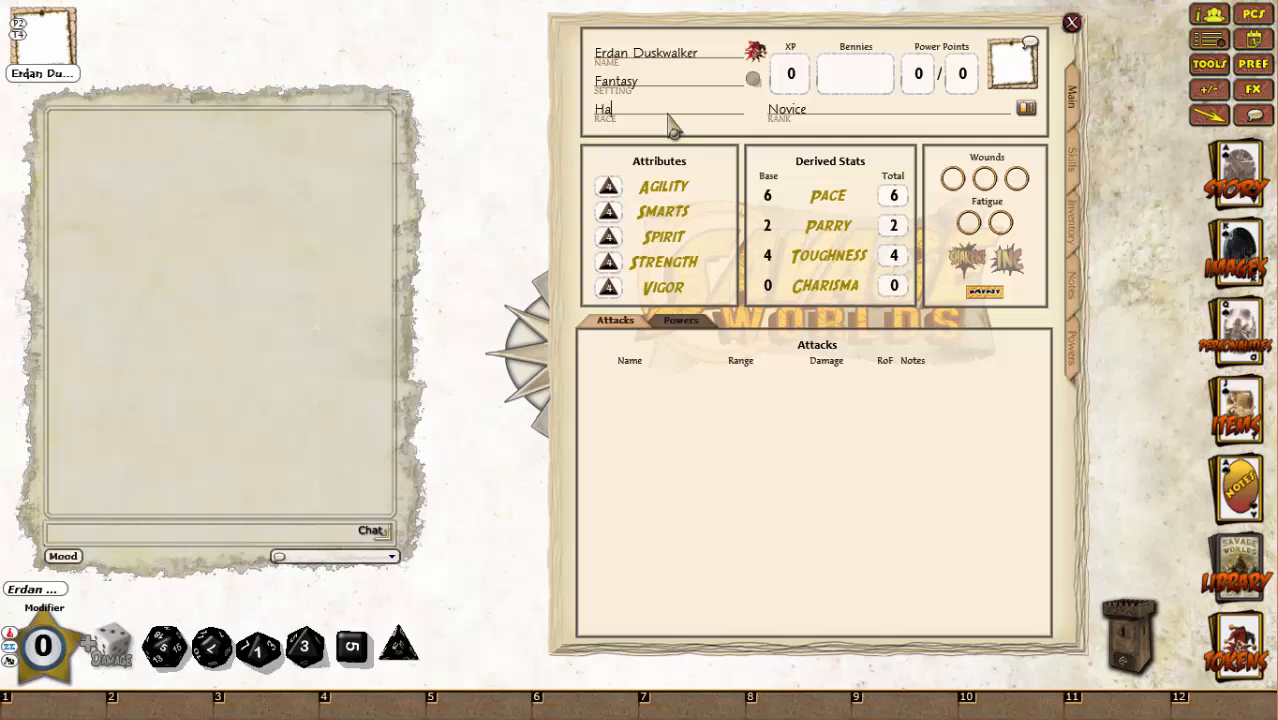
text(lf-Elven)
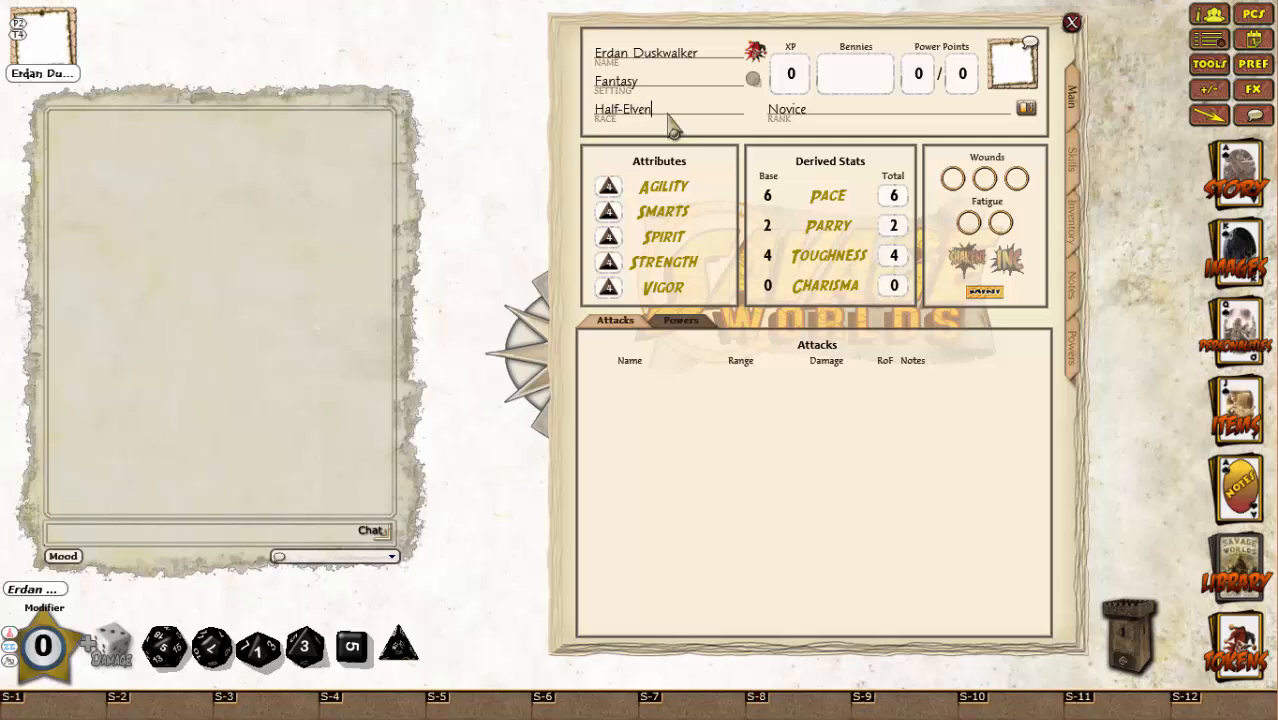
key(ctrl+a)
key(BackSpace)
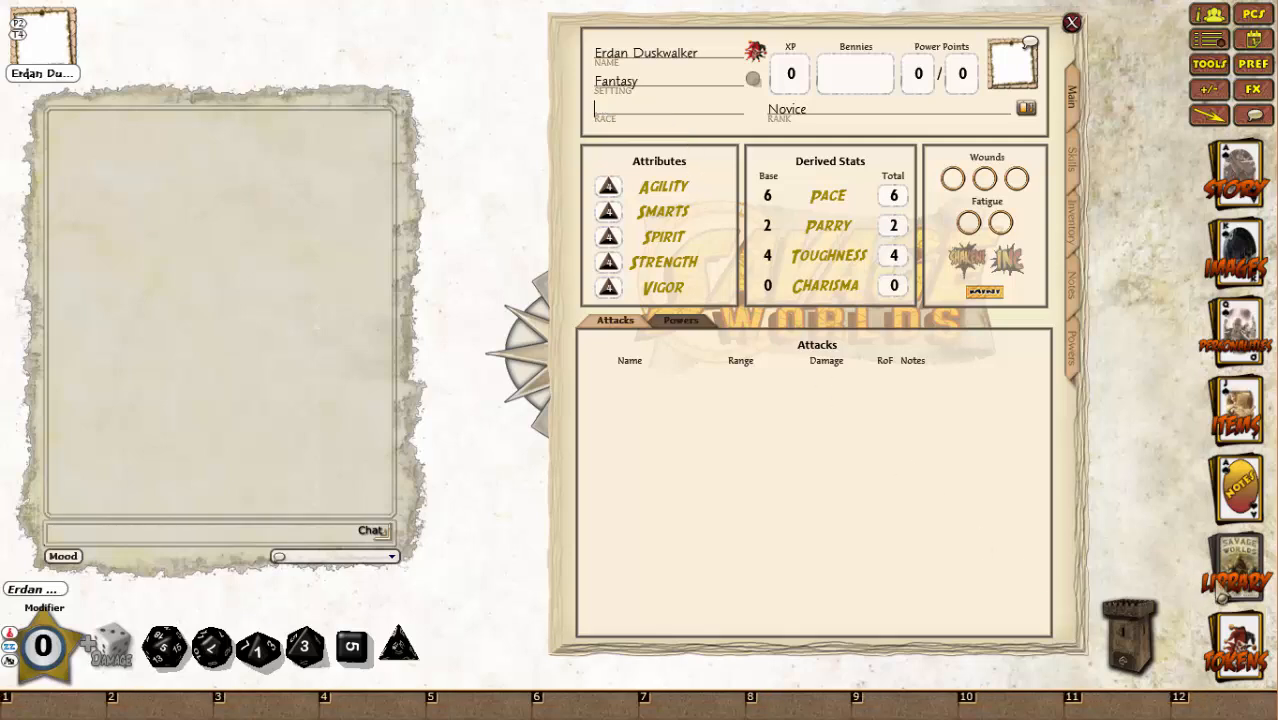
Assign Half-Elves from the SW Deluxe Player Guide's Races list as the character's race and reword the entry as Half-Elven.
click(1237, 572)
click(528, 220)
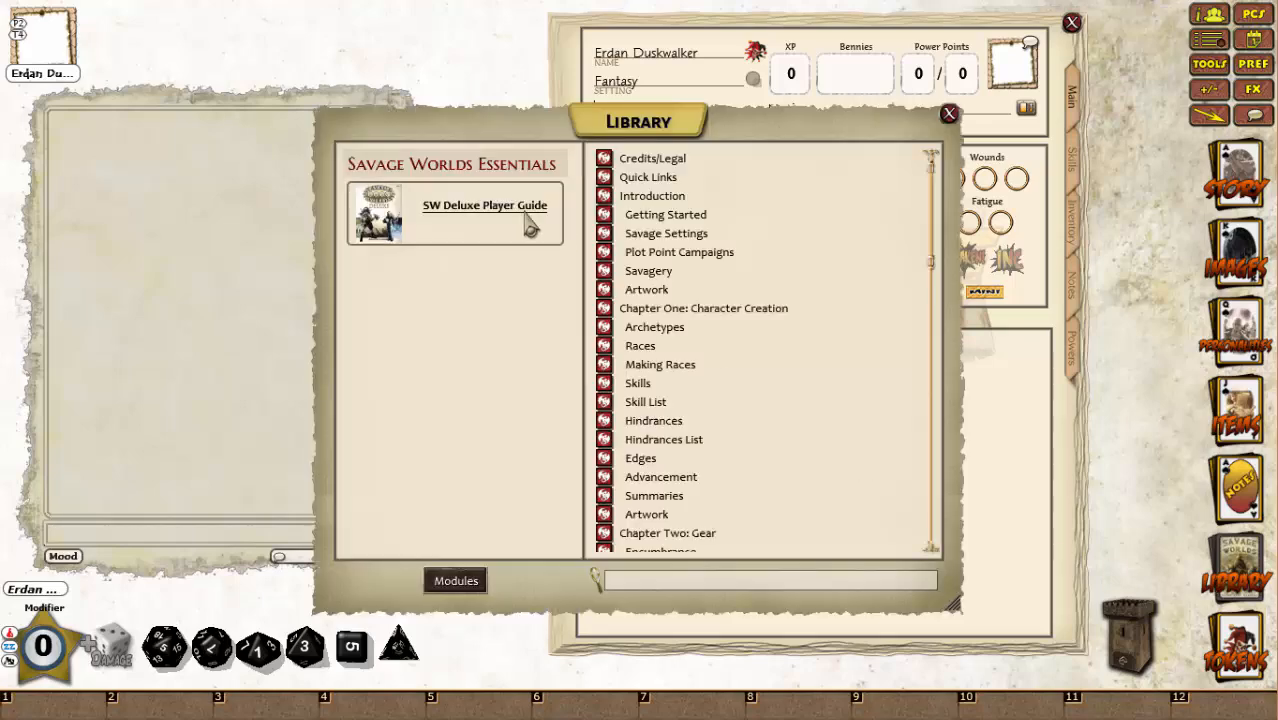
click(641, 347)
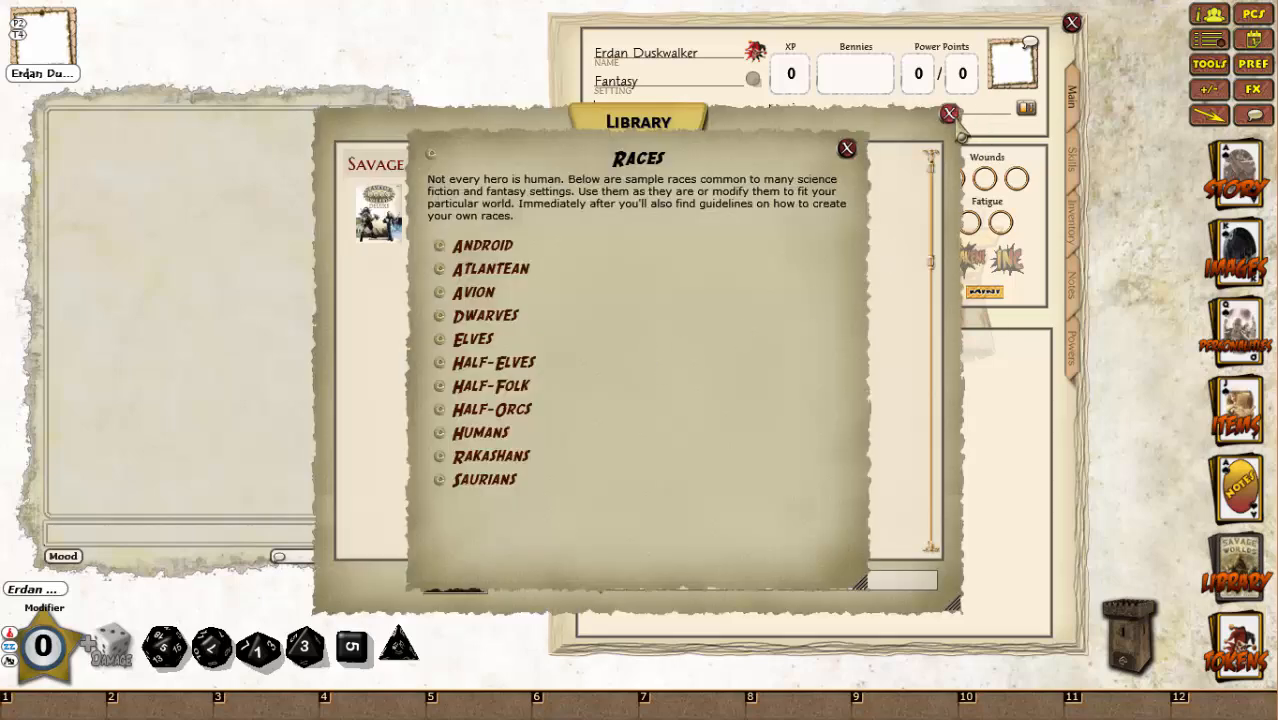
click(949, 114)
drag(684, 462, 312, 430)
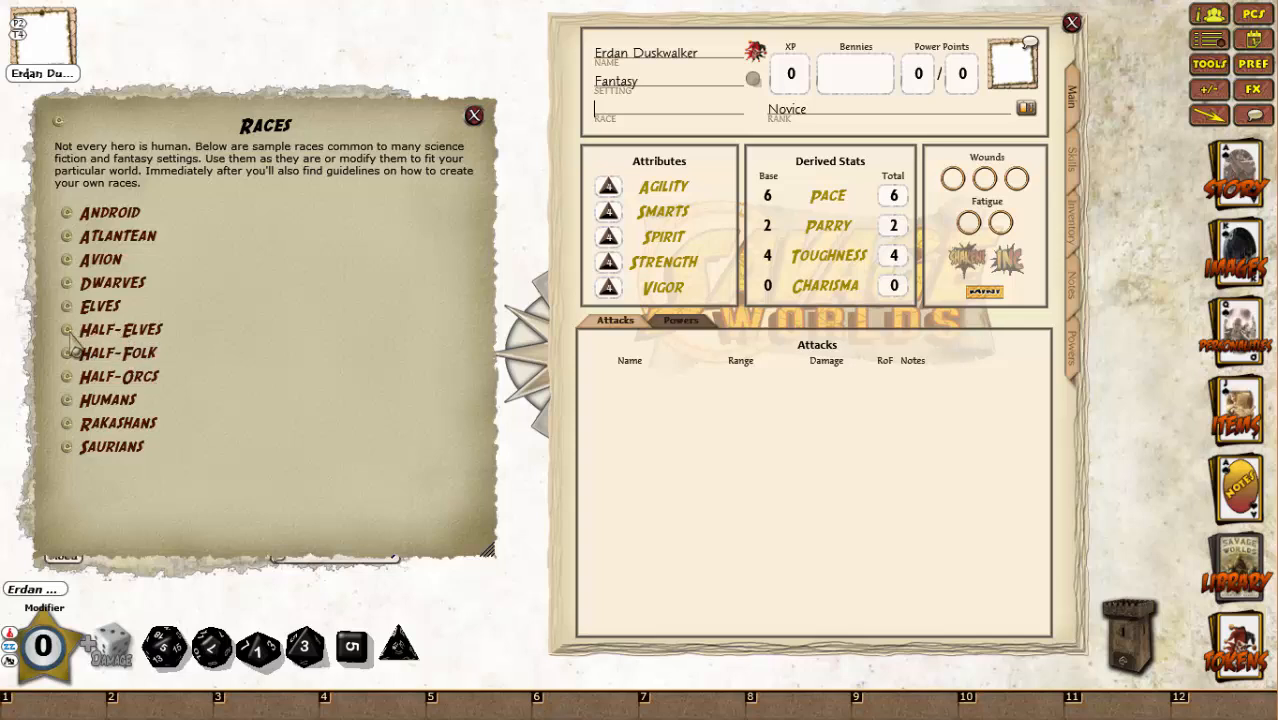
drag(558, 208, 674, 112)
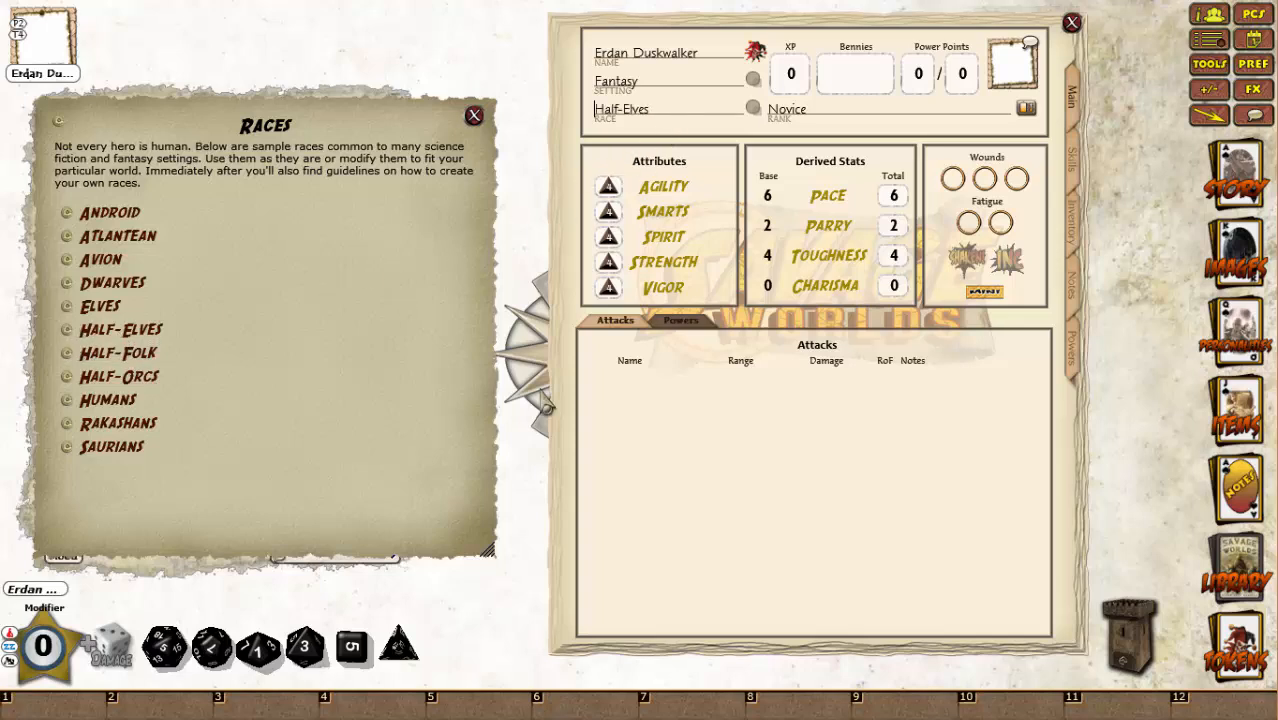
click(478, 117)
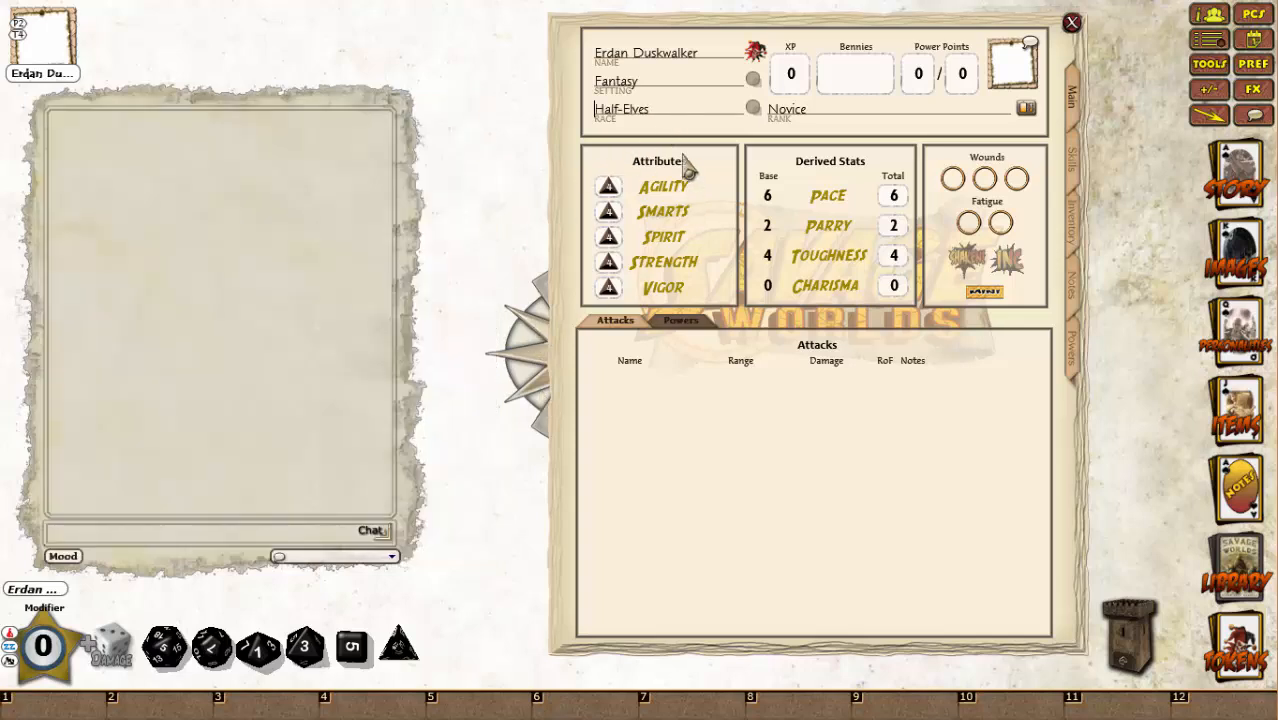
key(shift)
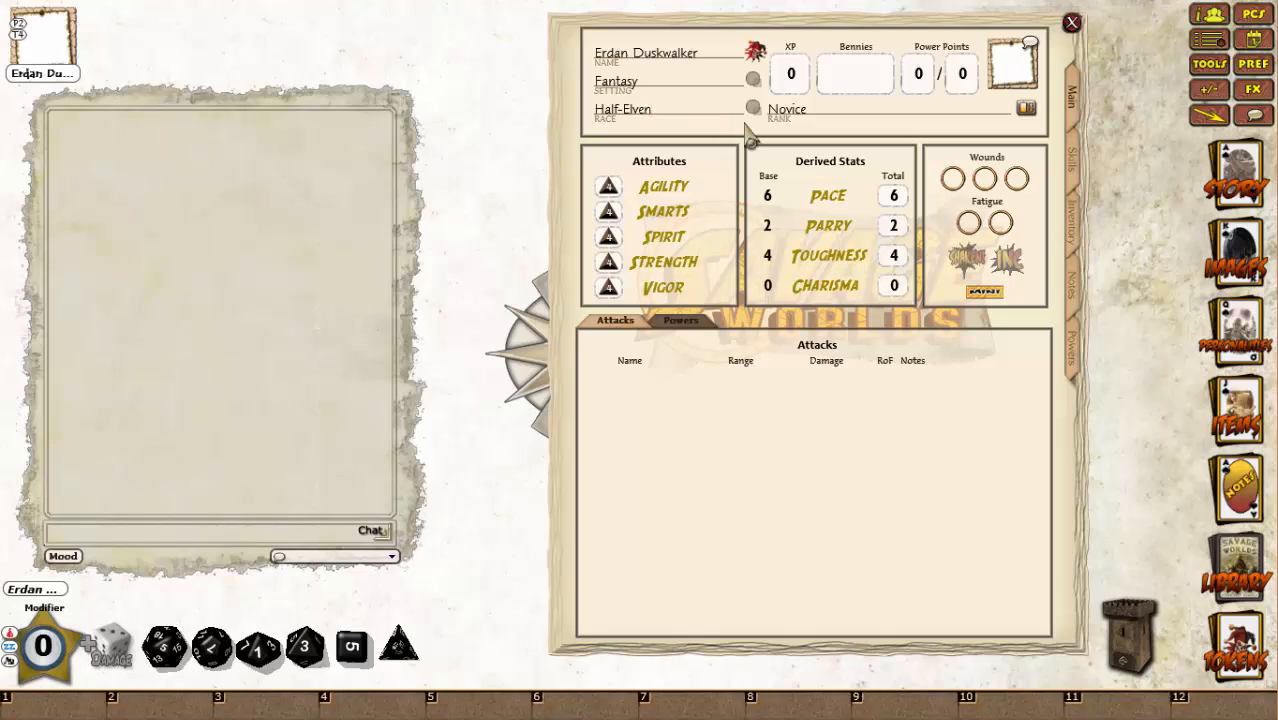
From the linked race description, add Heritage and Low Light Vision as Edges and Outsider as a Hindrance.
click(753, 108)
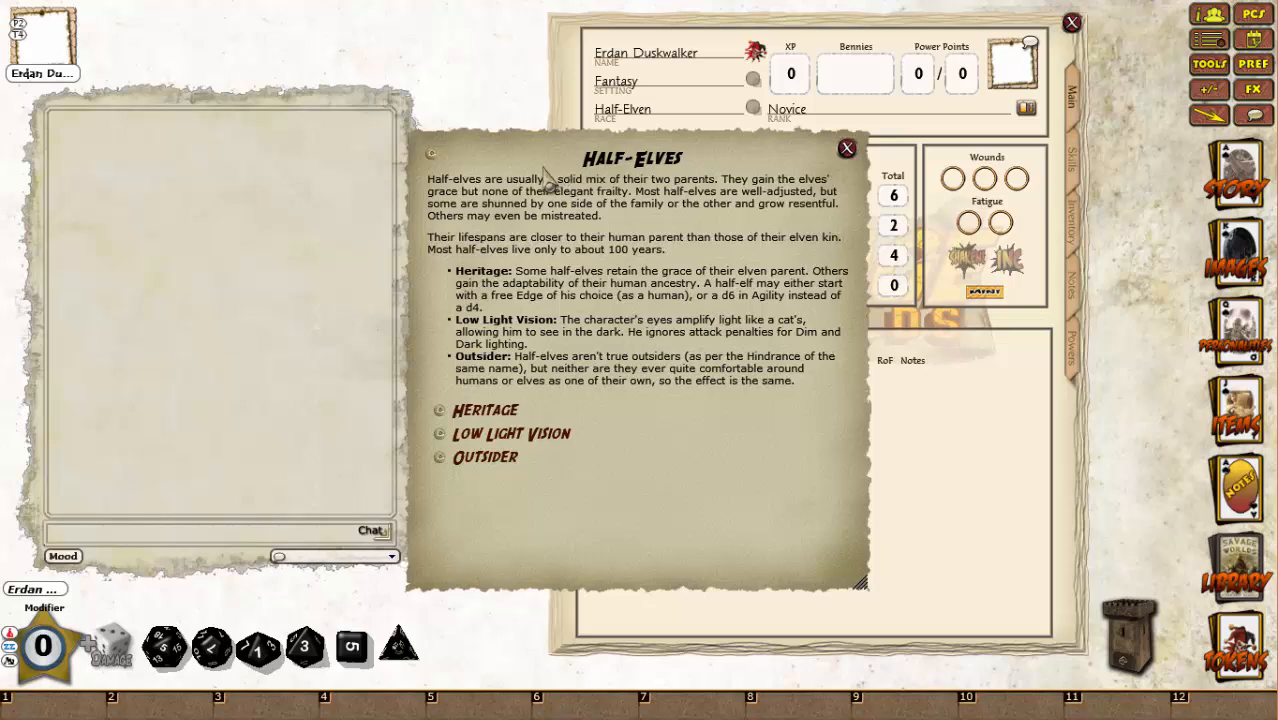
drag(822, 530, 537, 490)
drag(418, 452, 372, 476)
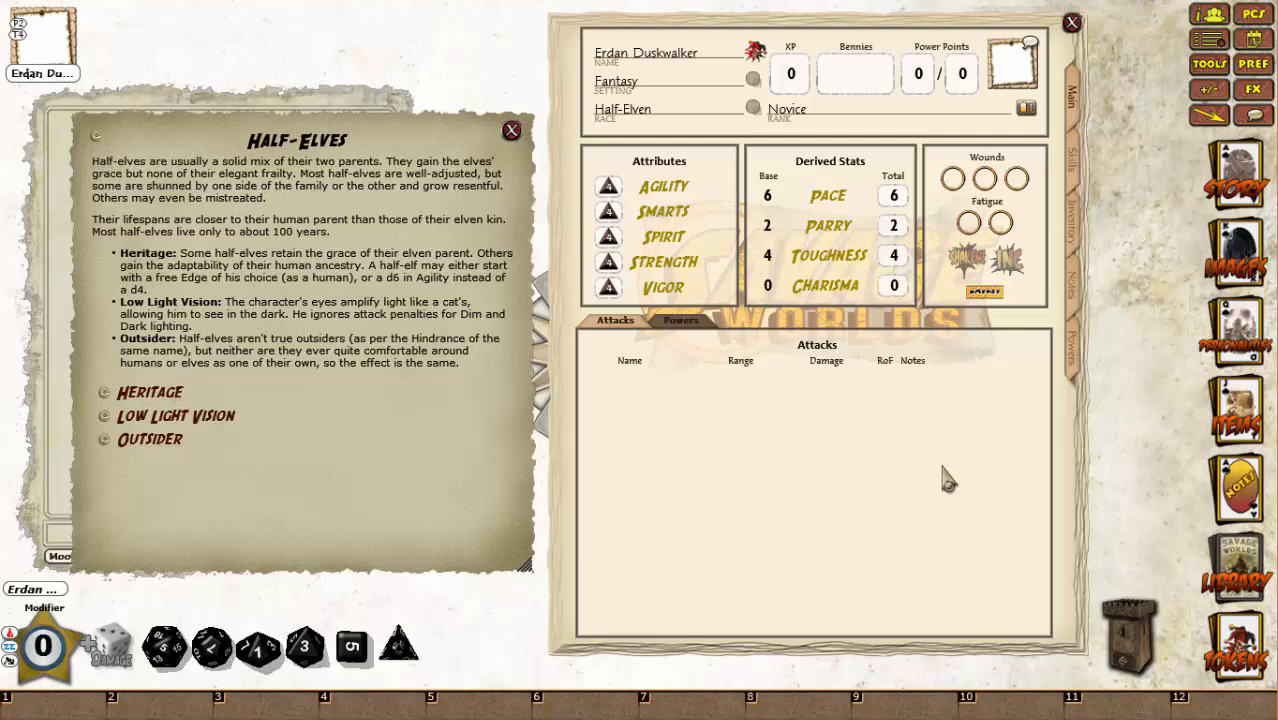
click(1073, 175)
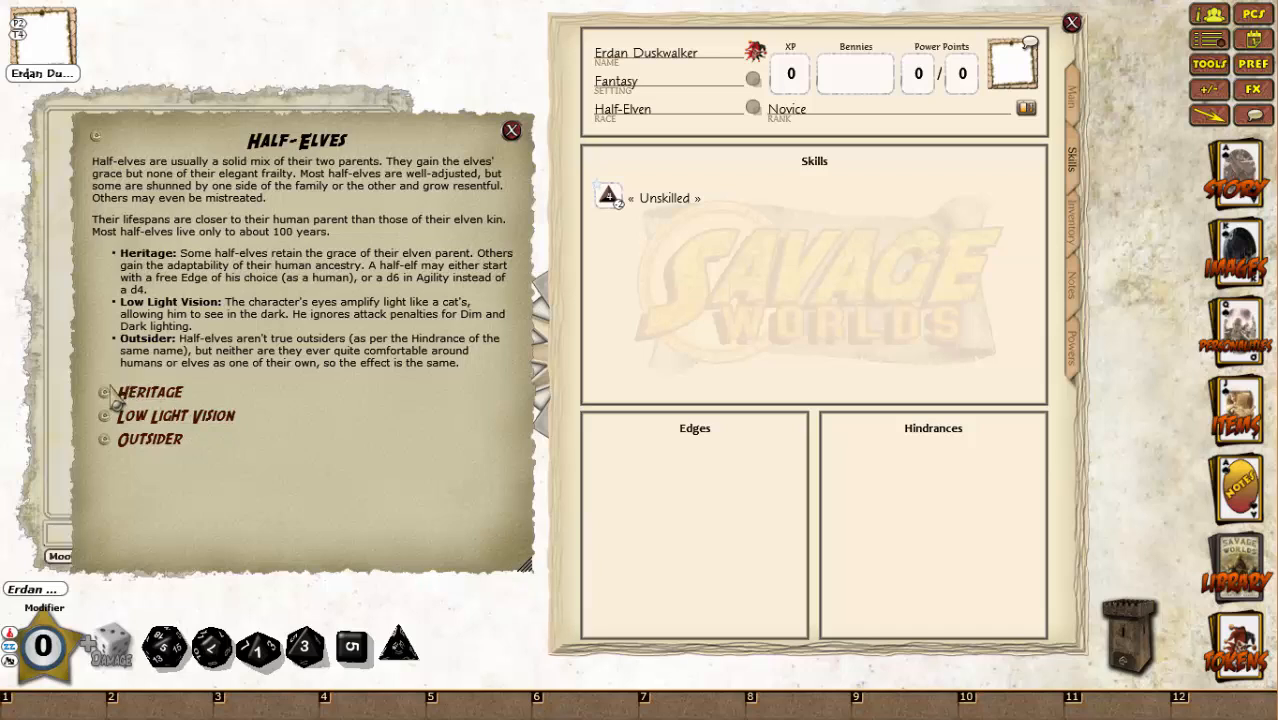
drag(137, 400, 667, 460)
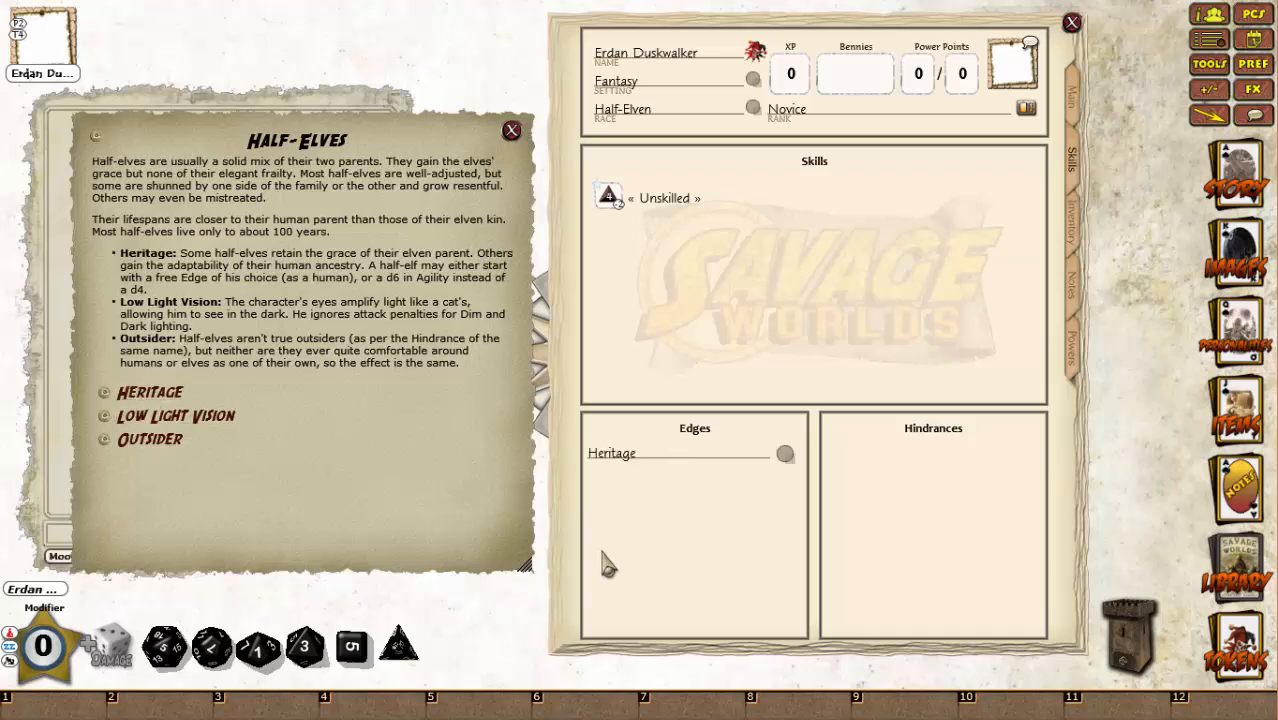
drag(108, 418, 665, 495)
drag(112, 460, 952, 476)
click(512, 131)
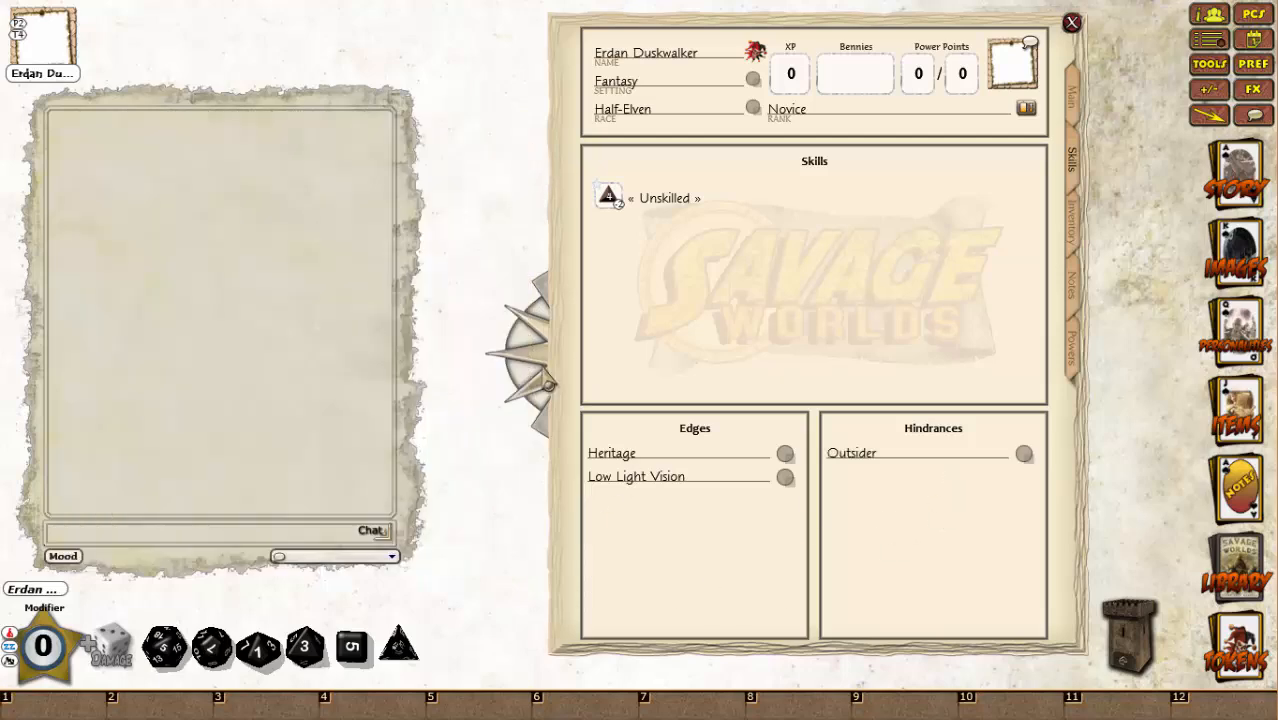
Review the linked descriptions of the Heritage and Low Light Vision Edges and the Outsider Hindrance.
click(788, 457)
click(802, 218)
click(795, 480)
click(802, 218)
click(1023, 456)
click(802, 218)
Set the character's Agility to d8 and Smarts, Spirit, Strength and Vigor to d6.
click(1074, 100)
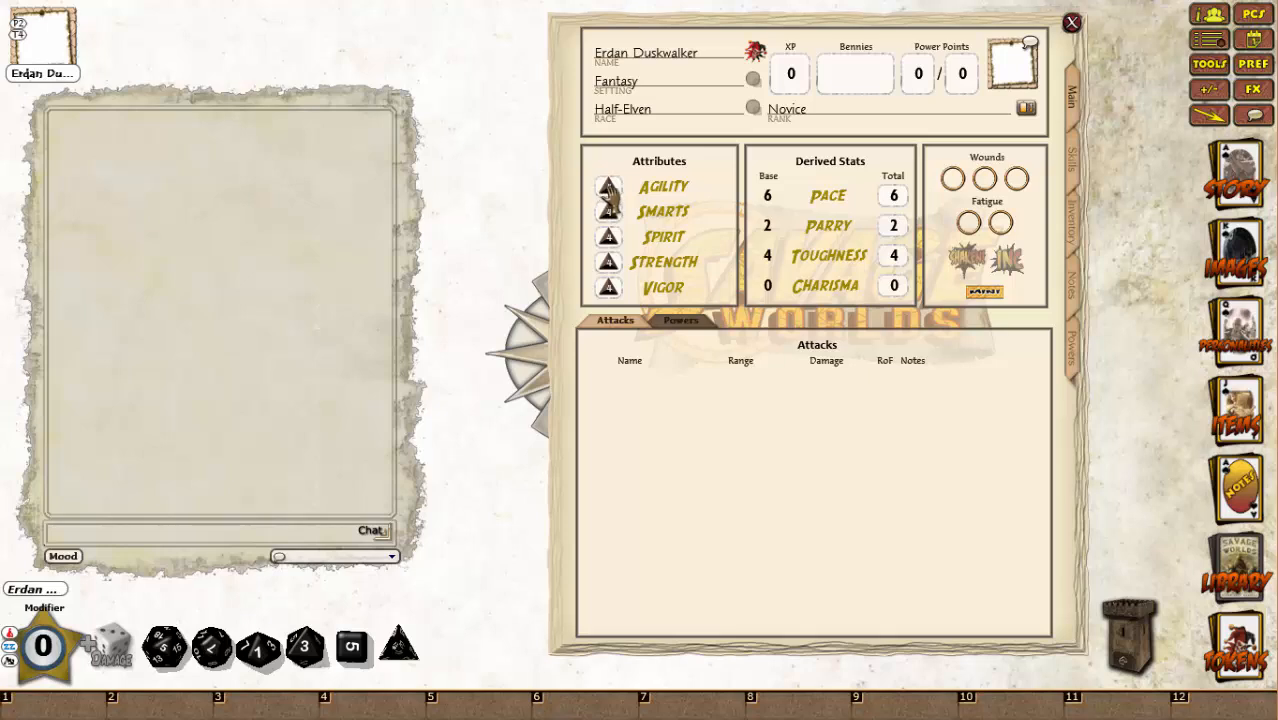
key(ctrl)
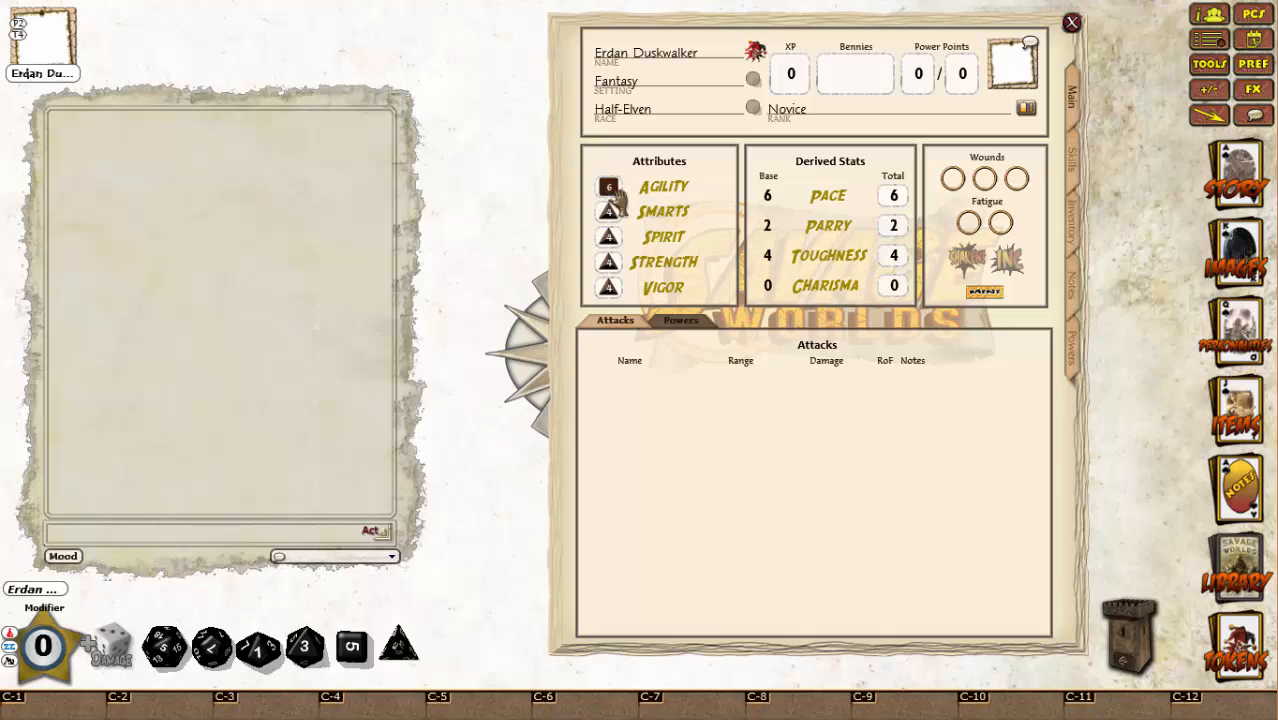
drag(355, 650, 612, 212)
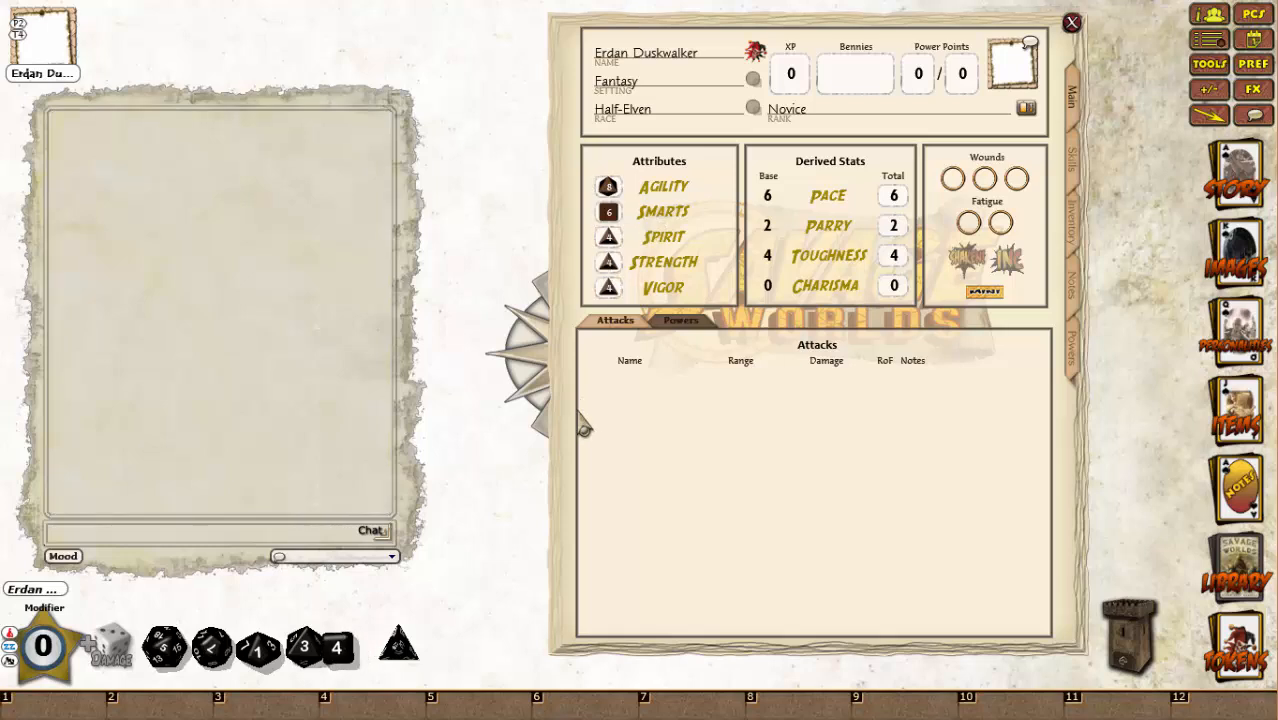
drag(336, 652, 612, 234)
drag(350, 662, 613, 265)
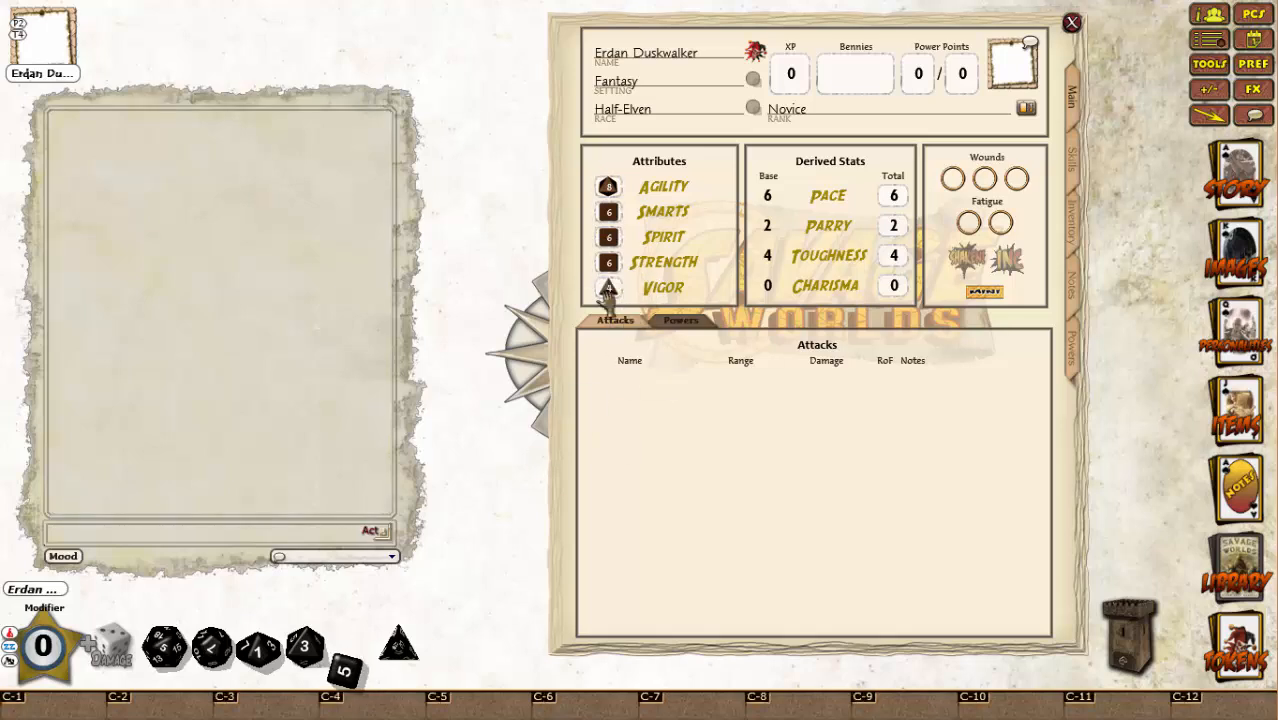
Bring up the Skill List from the SW Deluxe Player Guide beside the character's skills.
click(1078, 180)
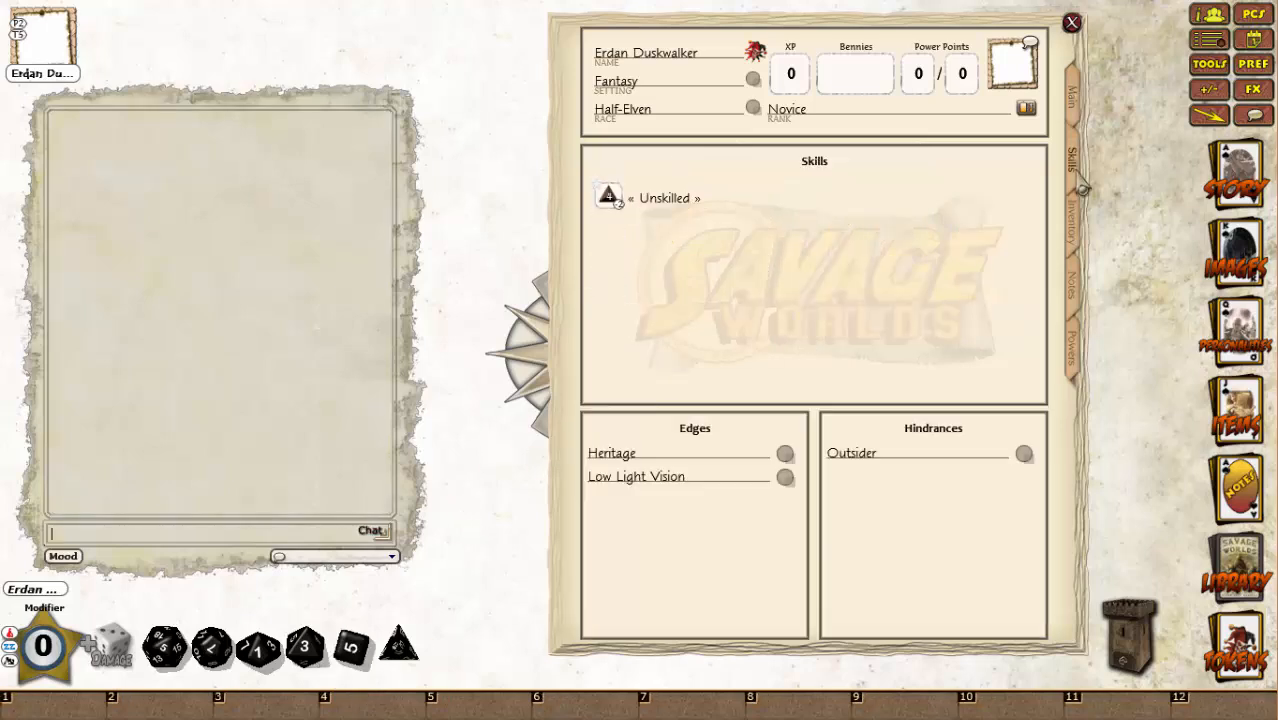
right_click(775, 231)
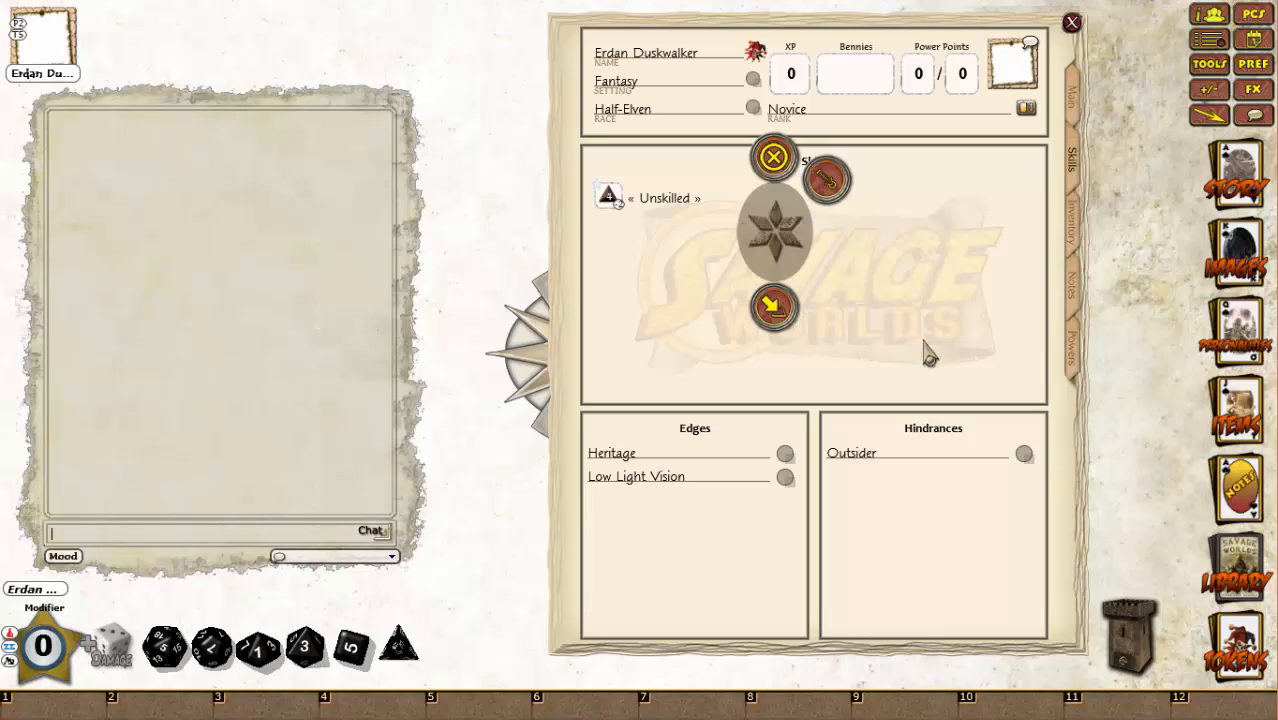
click(1237, 572)
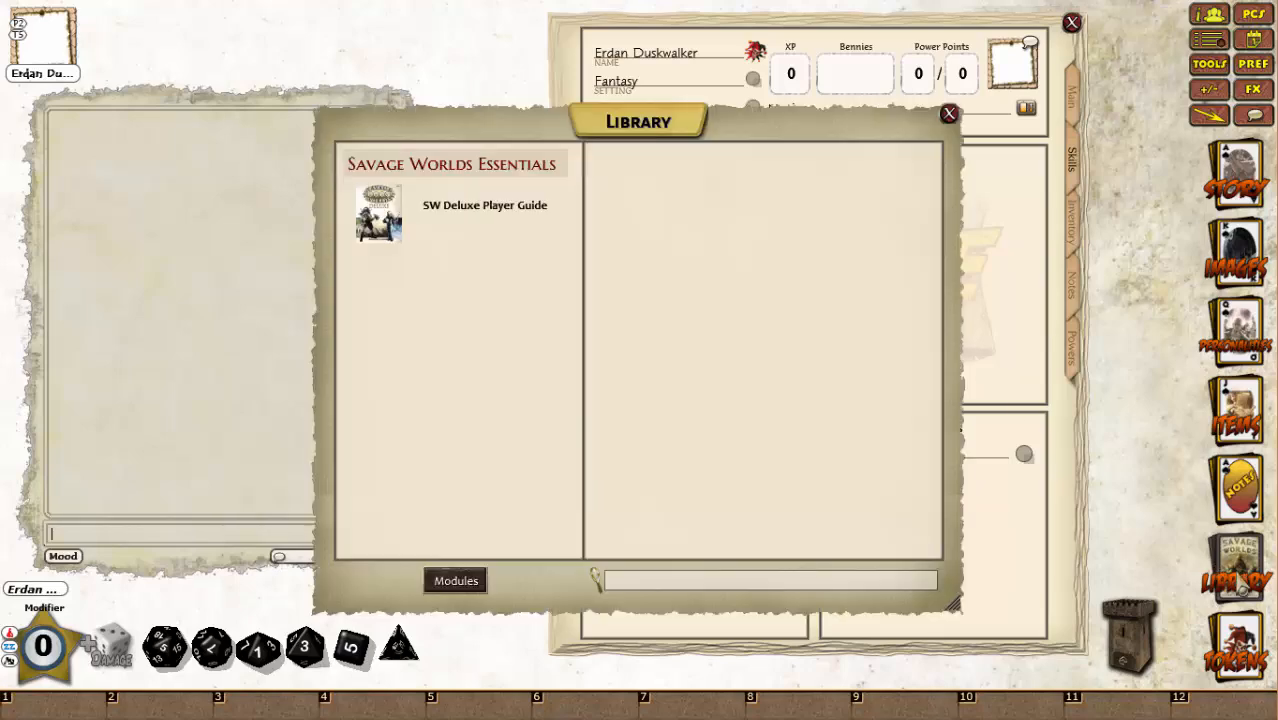
click(491, 223)
click(660, 395)
click(936, 150)
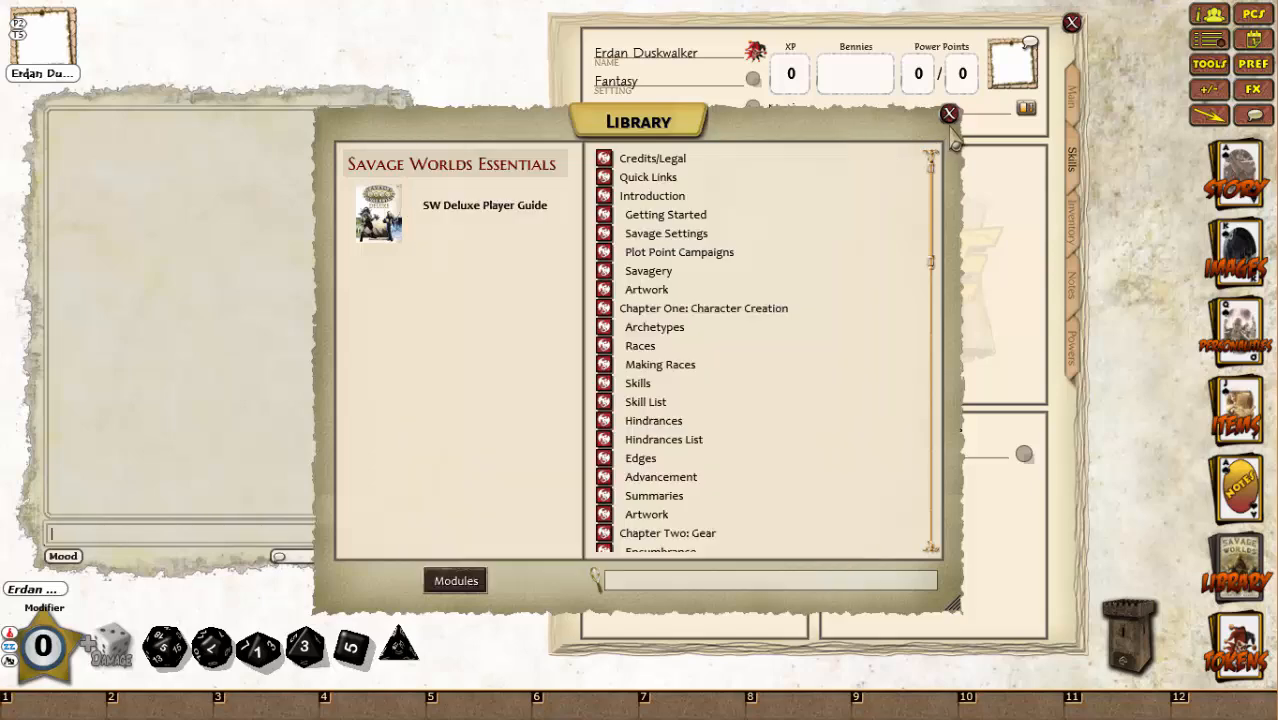
click(949, 113)
drag(648, 431, 273, 387)
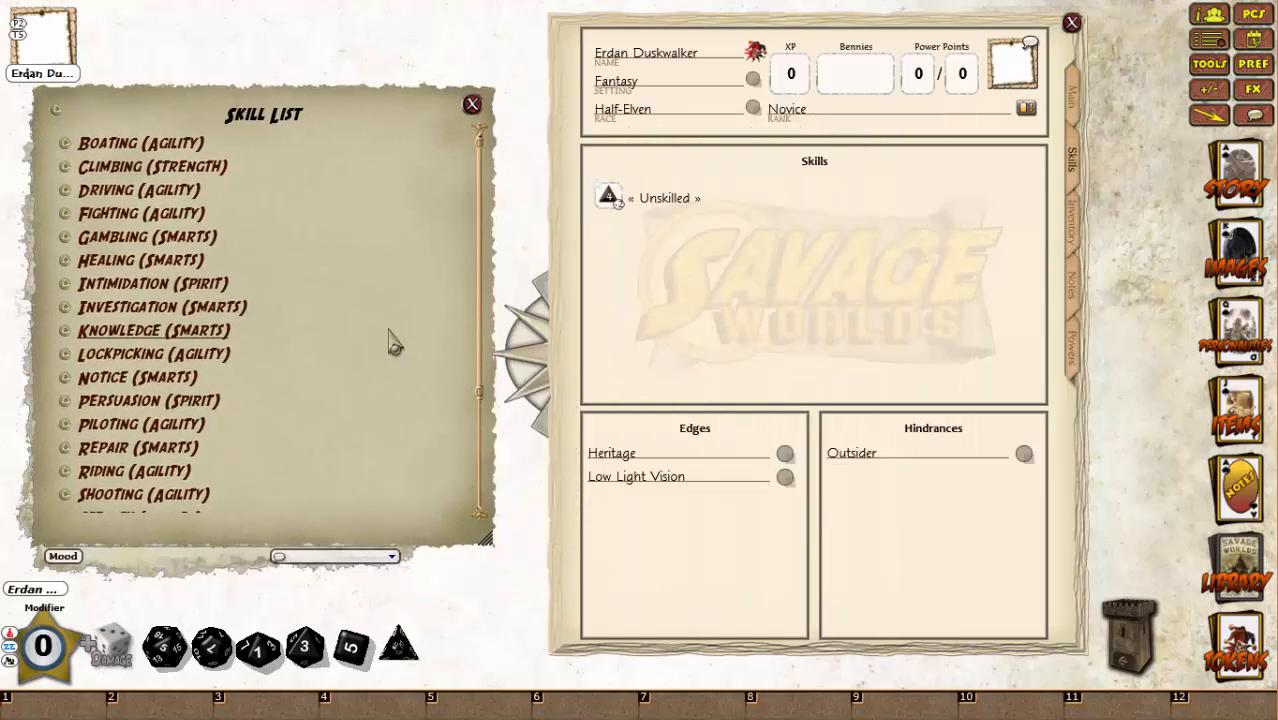
Add Fighting, Notice, Shooting, Stealth, Survival, Throwing and Tracking from the Skill List to the character's skills.
drag(64, 222, 862, 253)
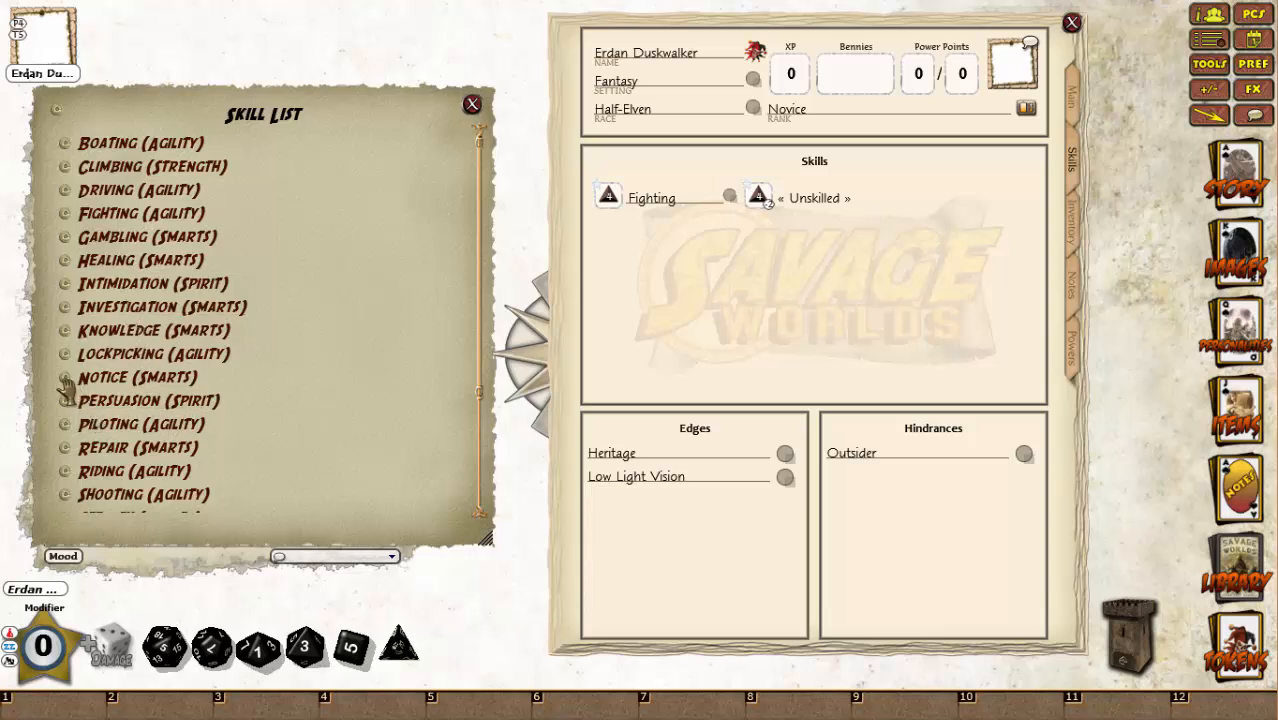
drag(64, 378, 862, 298)
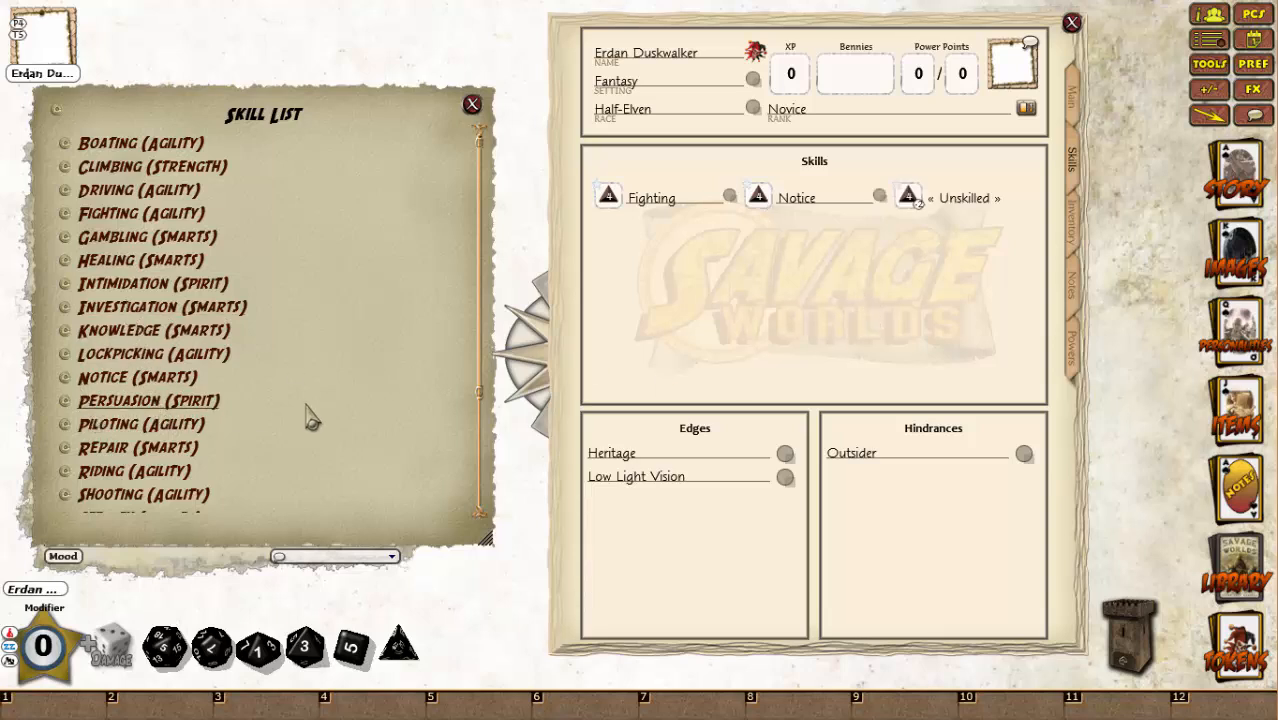
drag(64, 495, 720, 345)
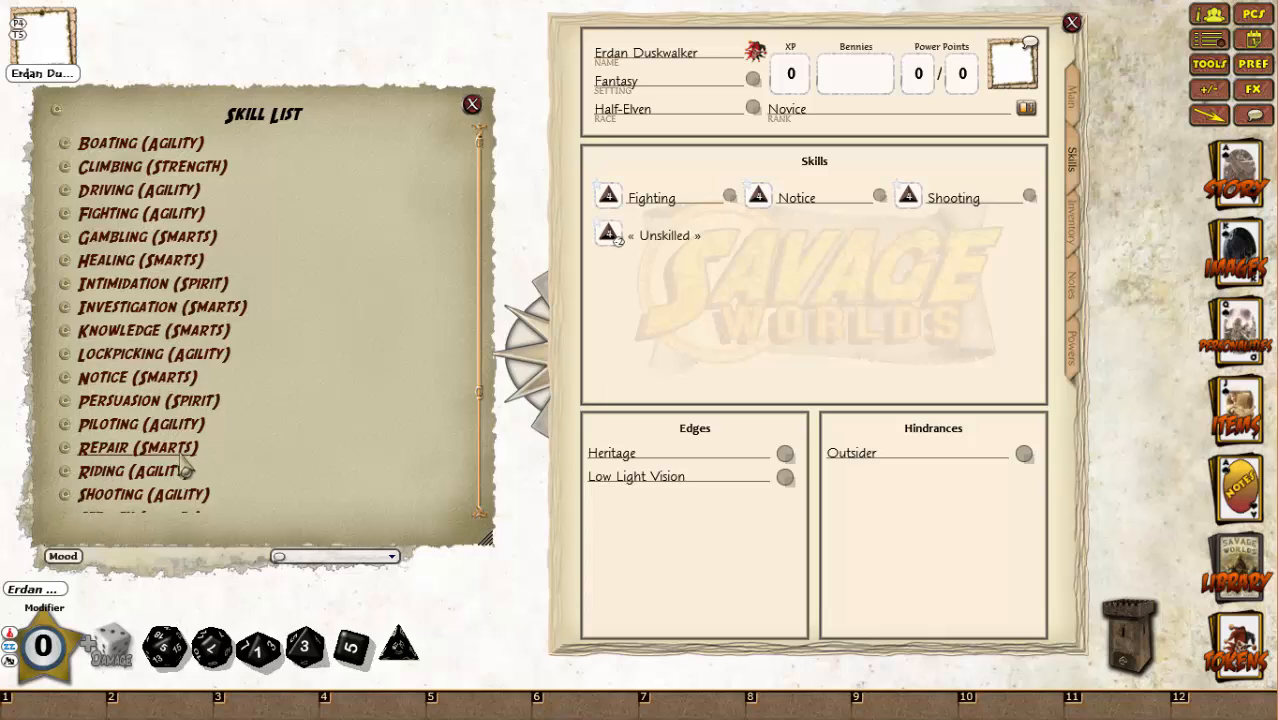
scroll(180, 465, down, 1)
drag(70, 463, 770, 302)
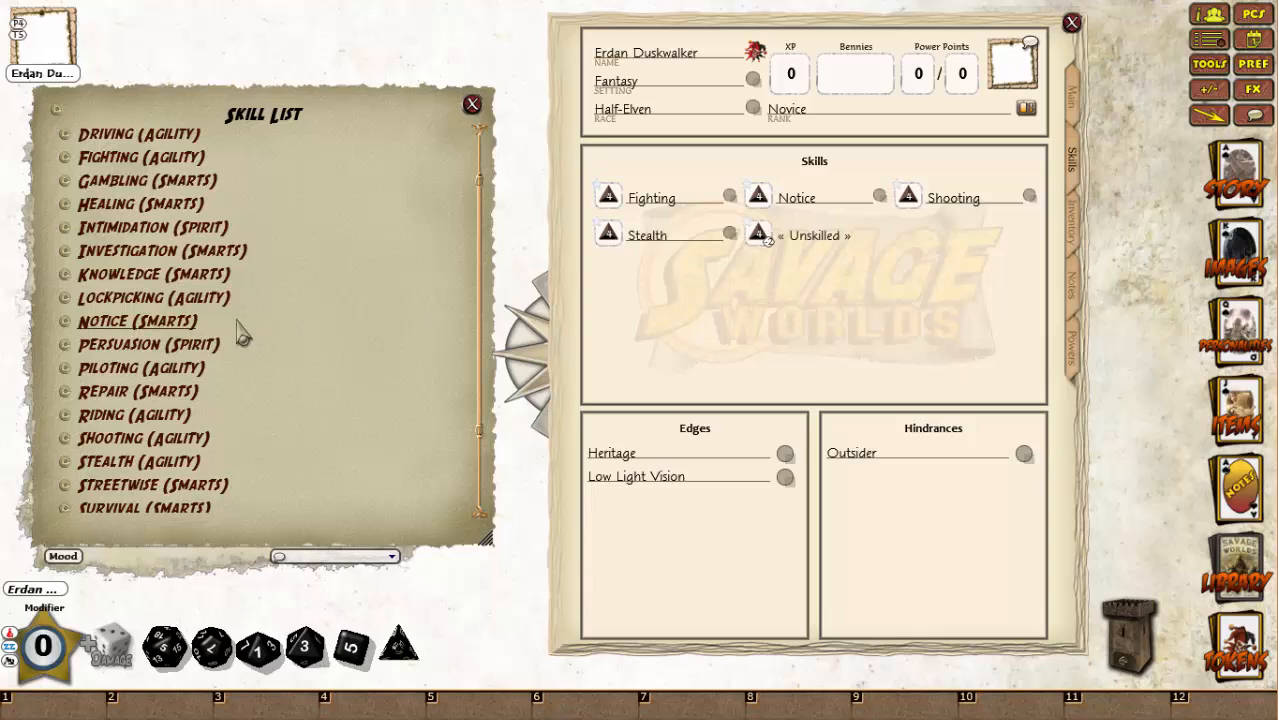
scroll(170, 405, down, 1)
drag(66, 503, 895, 312)
scroll(342, 446, down, 3)
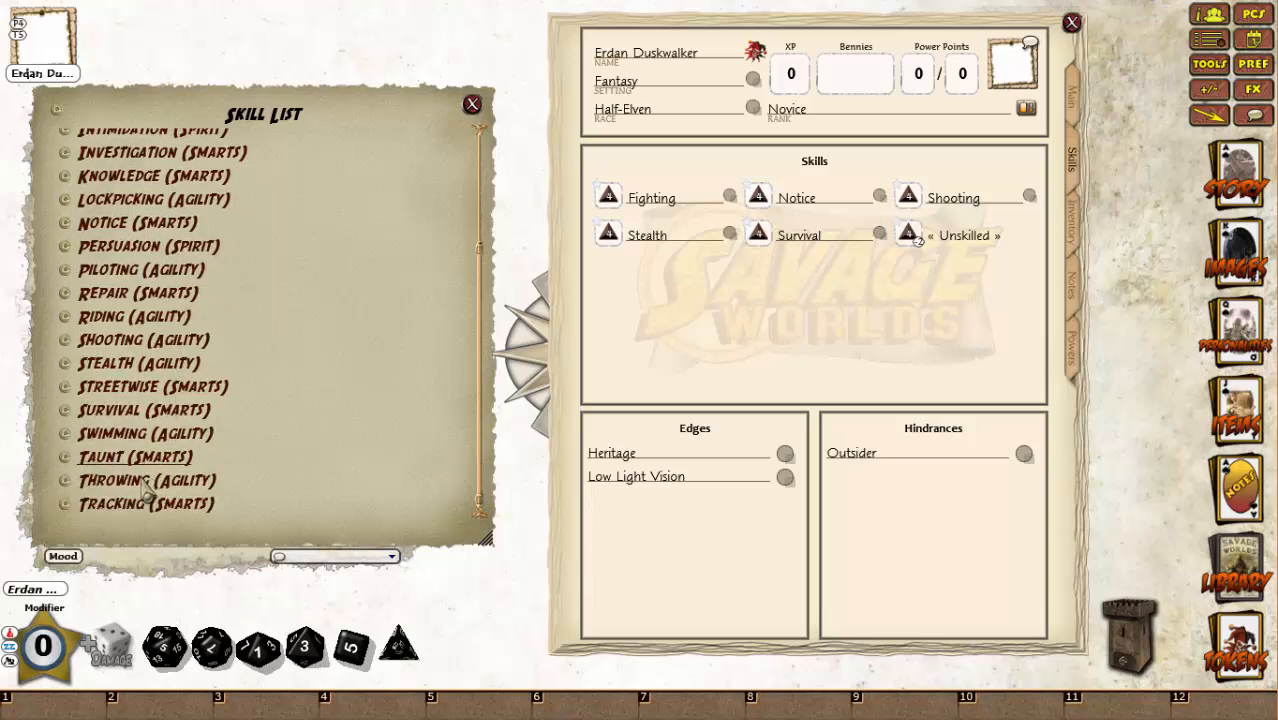
drag(66, 487, 775, 310)
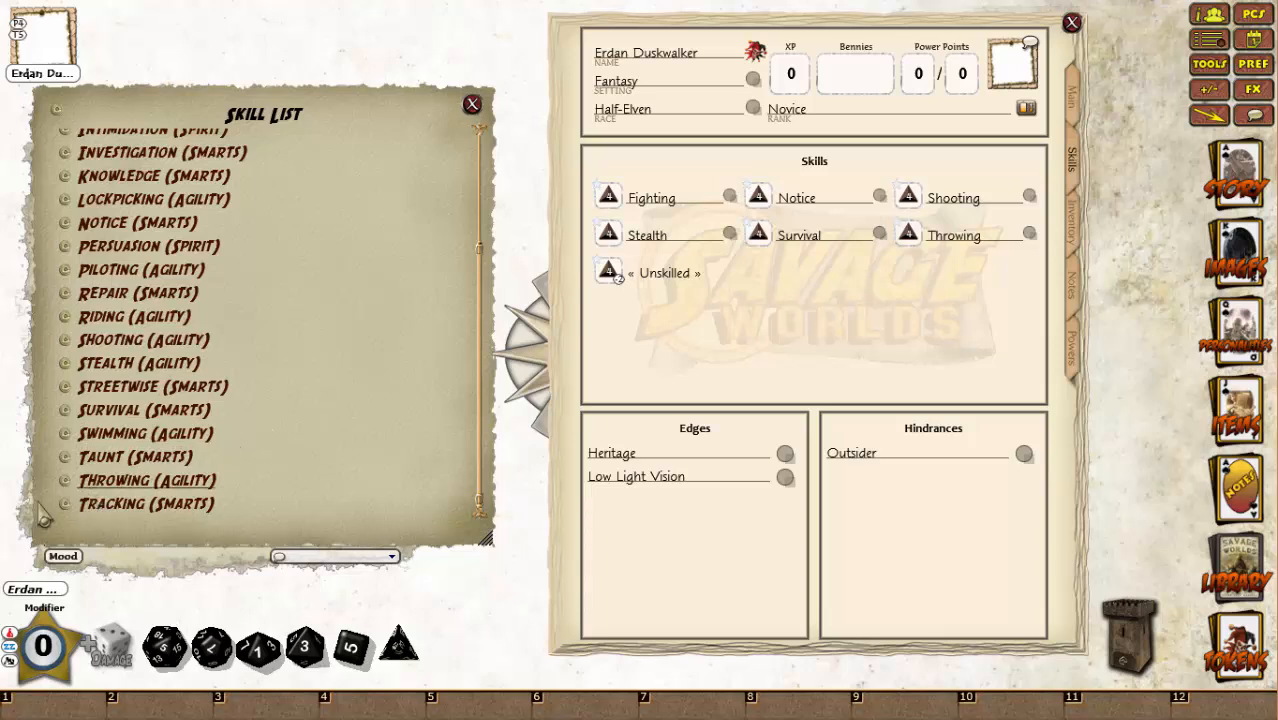
drag(70, 510, 770, 292)
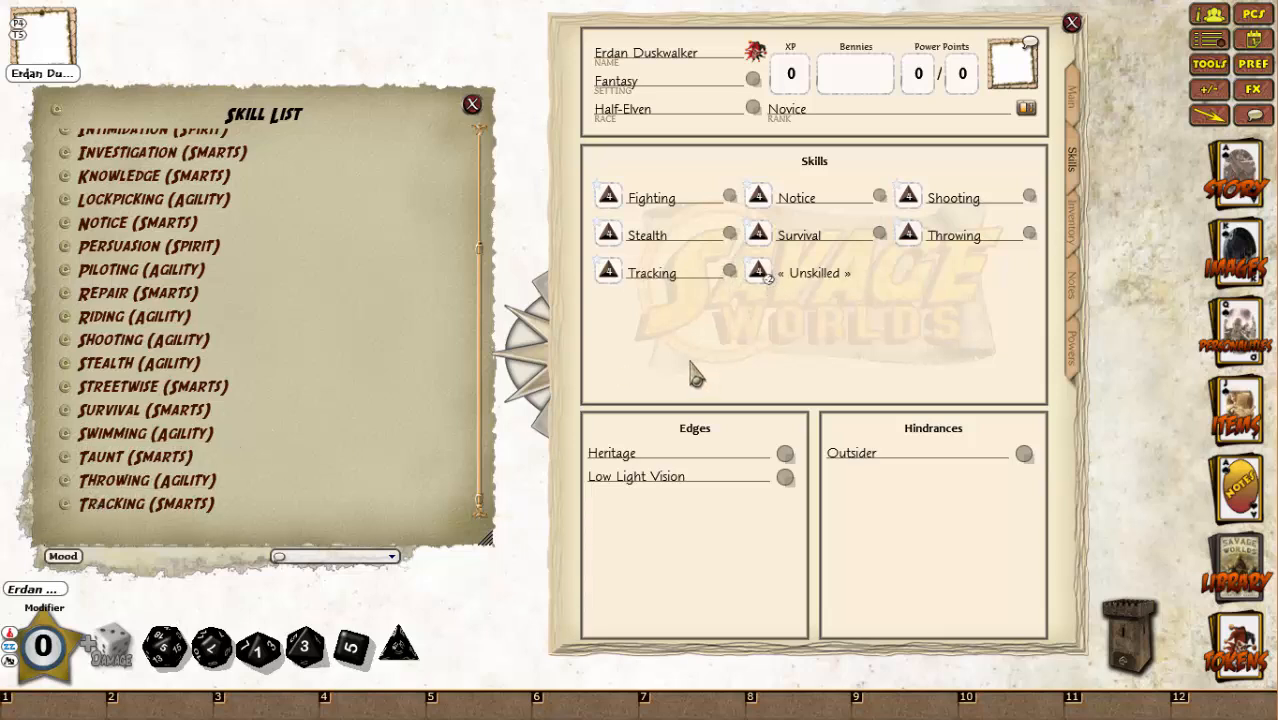
click(472, 105)
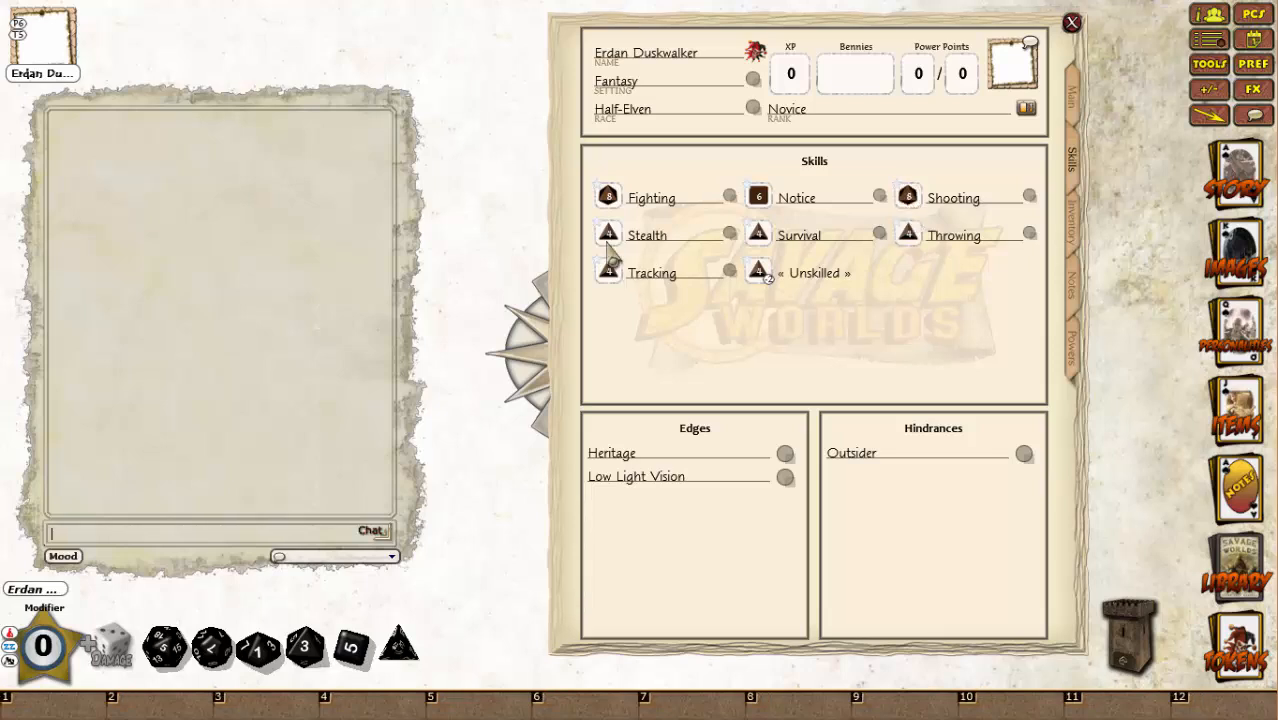
Set Fighting and Shooting to d8 and Notice, Survival, Throwing and Tracking to d6, and check the derived stats.
key(ctrl)
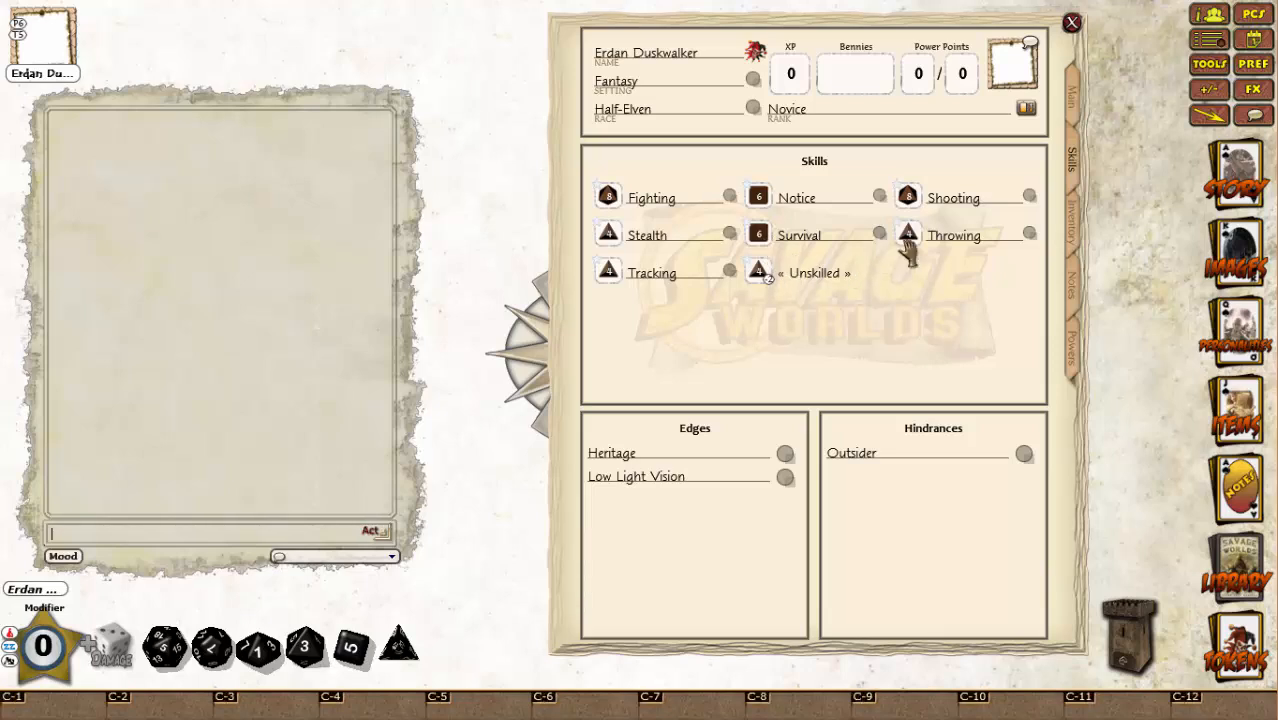
drag(352, 648, 603, 273)
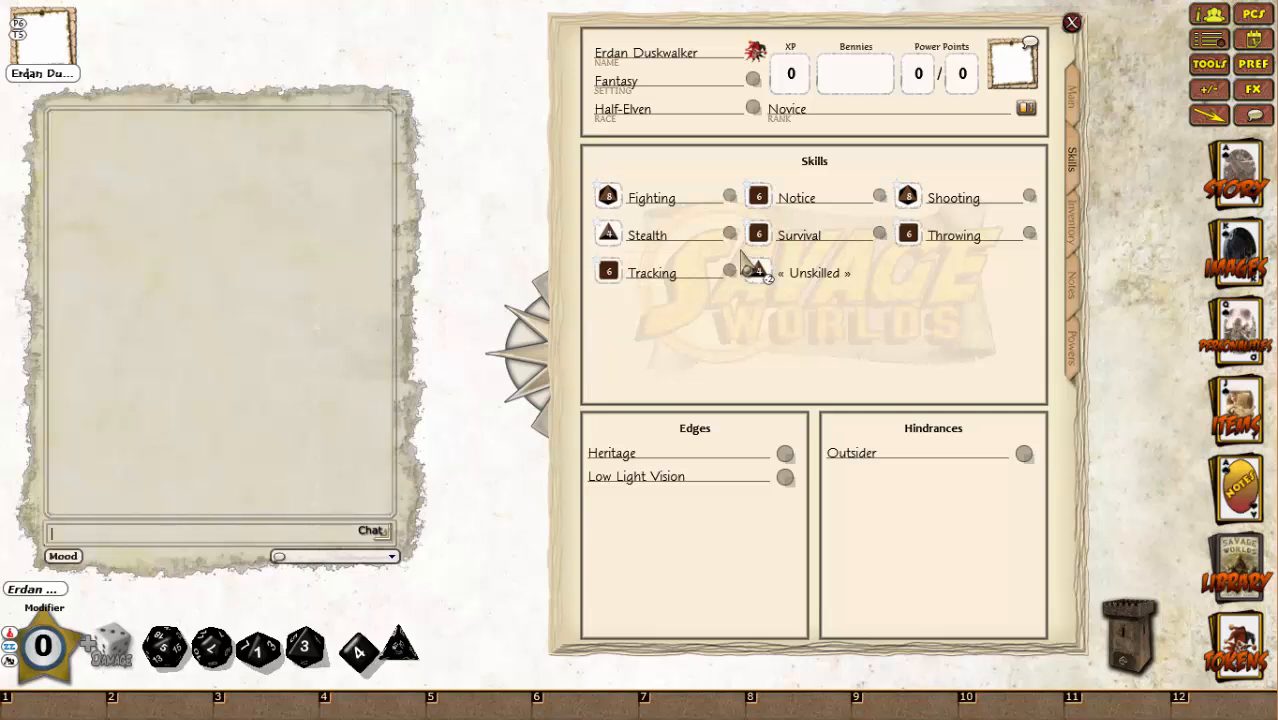
click(1078, 106)
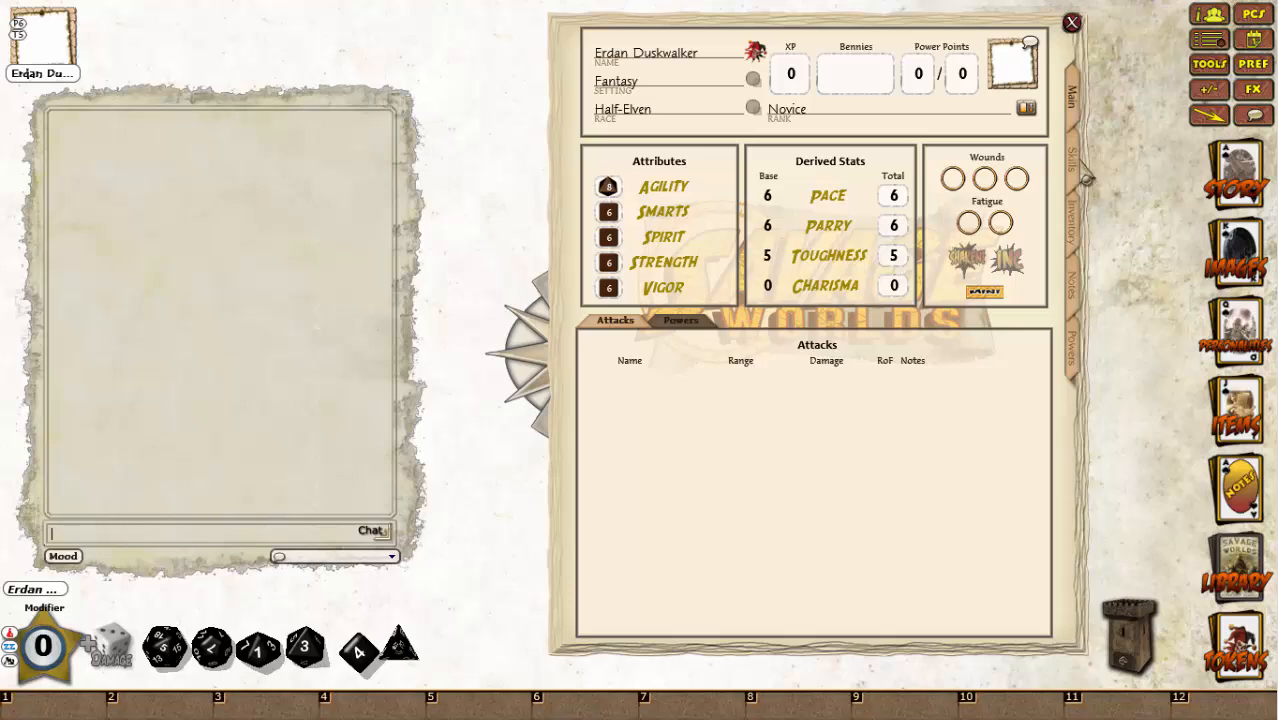
Show the character's skills, open the SW Deluxe Player Guide contents and look over its Quick Links page.
click(1073, 177)
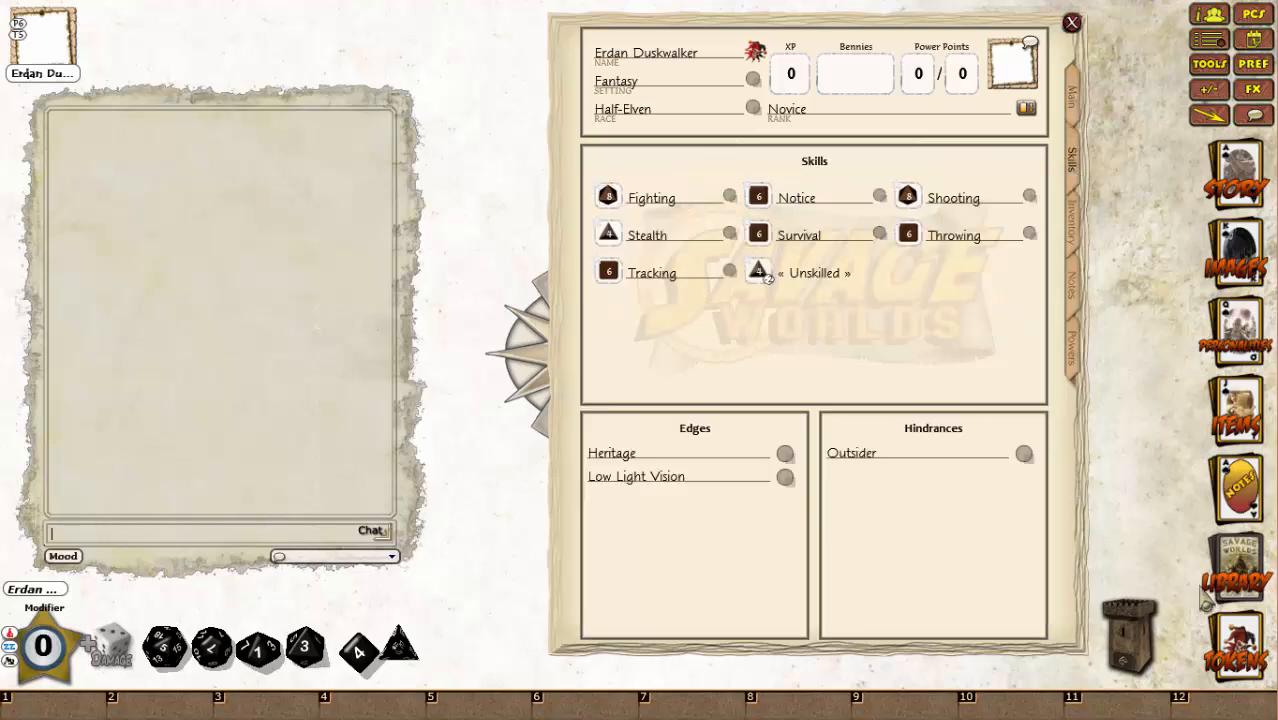
click(1228, 580)
click(531, 240)
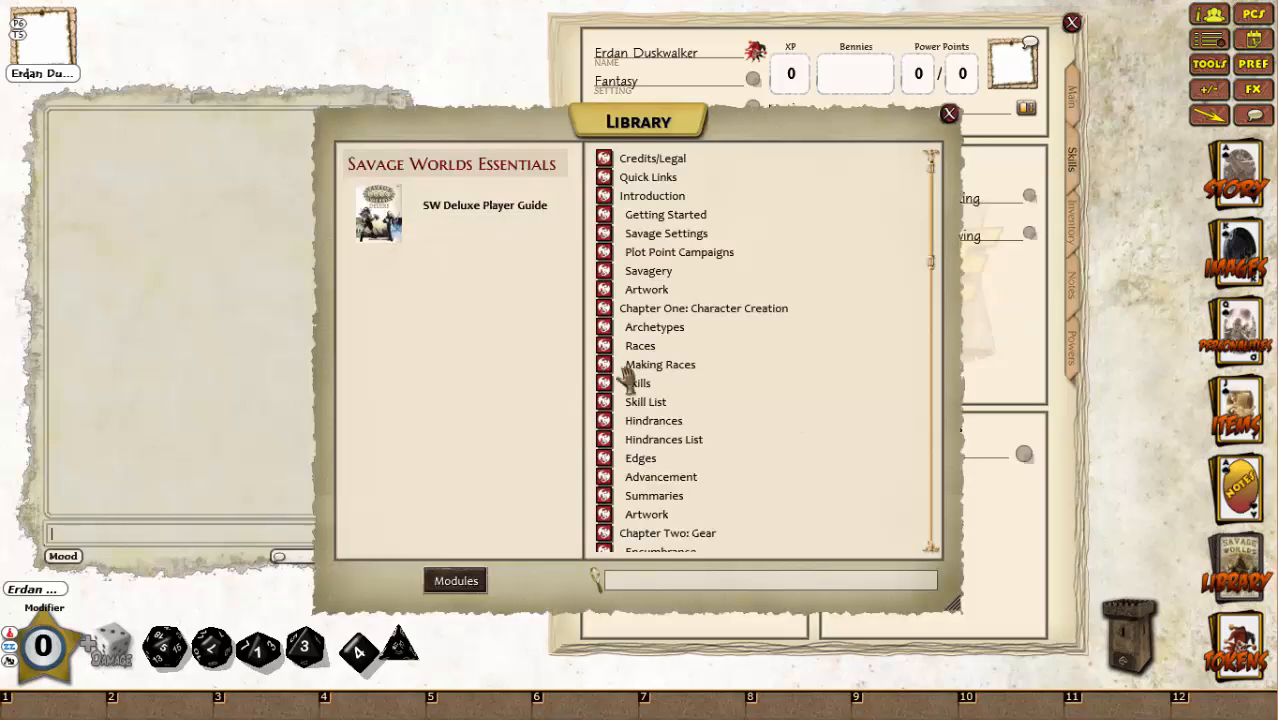
click(650, 178)
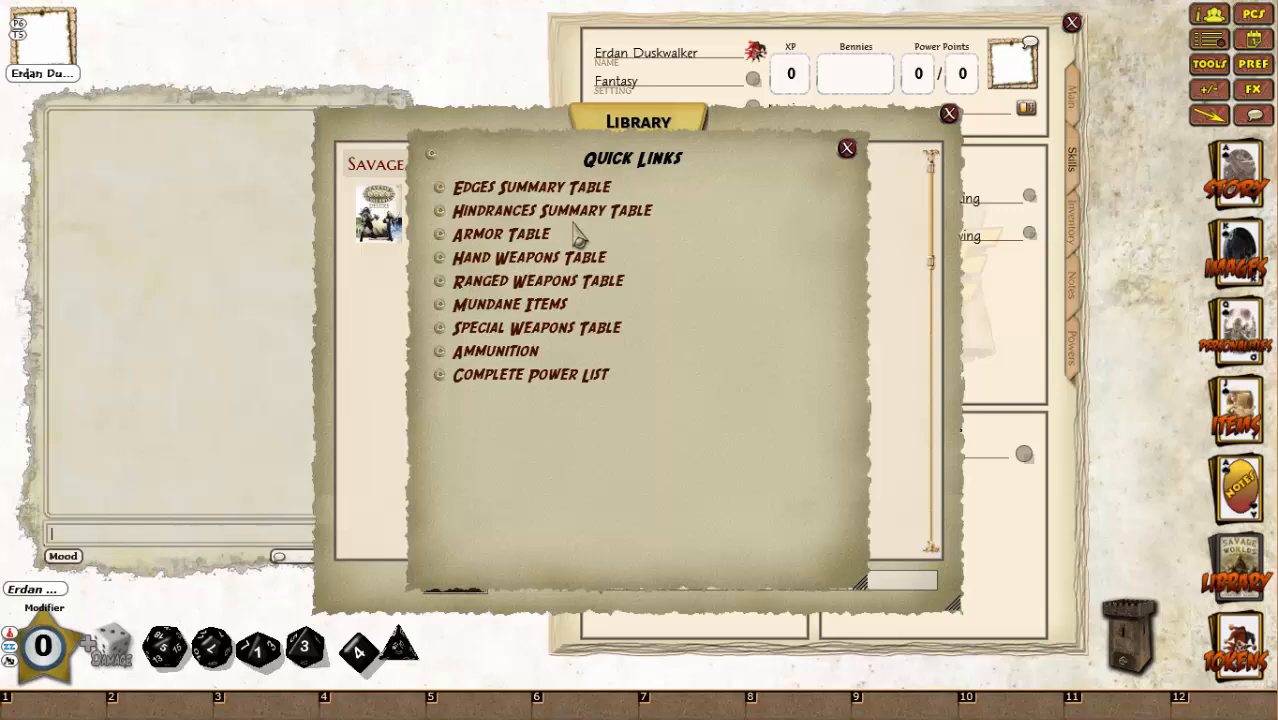
click(847, 149)
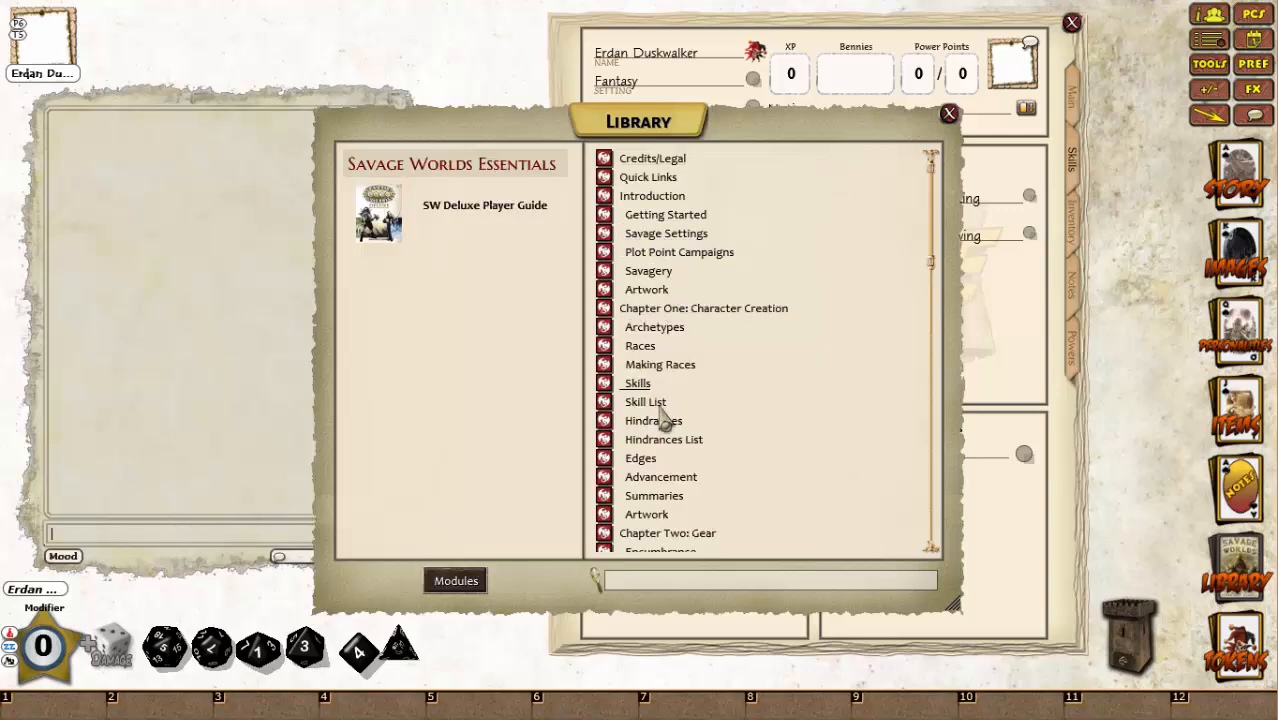
Place the Hindrances List beside the character sheet, open and minimize the Edges page, and close the Library.
click(688, 443)
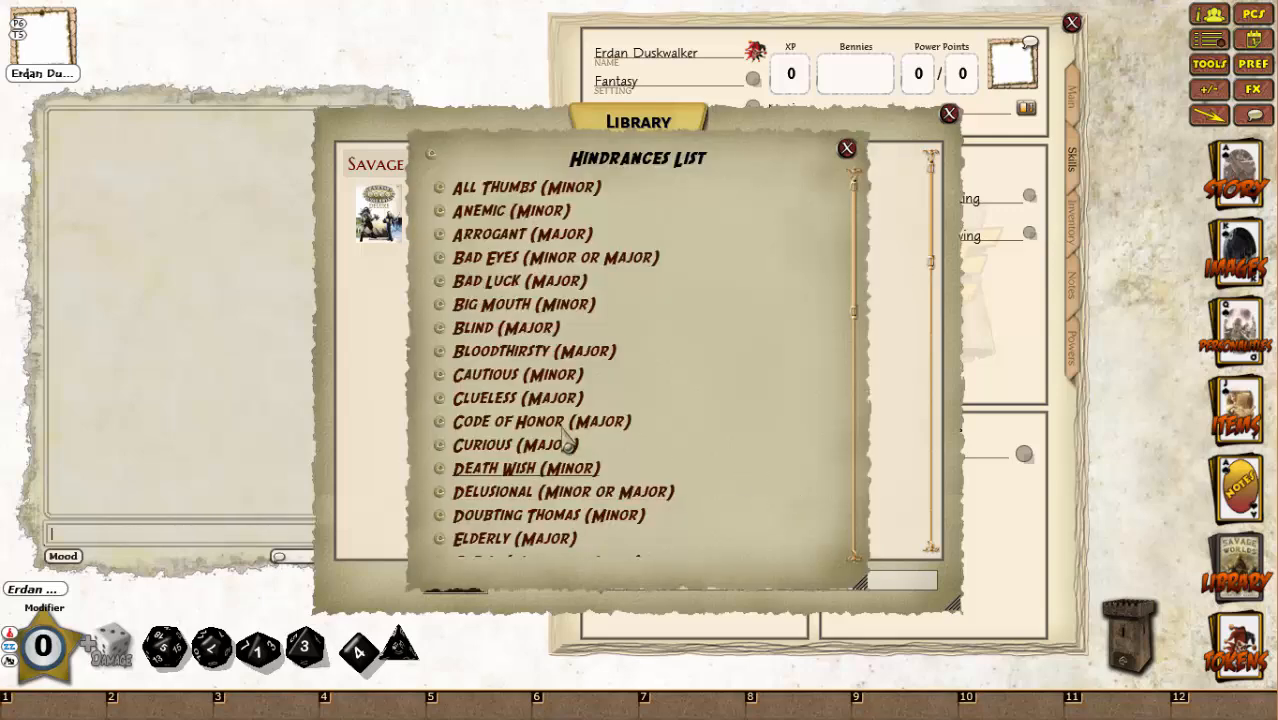
drag(748, 469, 393, 402)
click(638, 460)
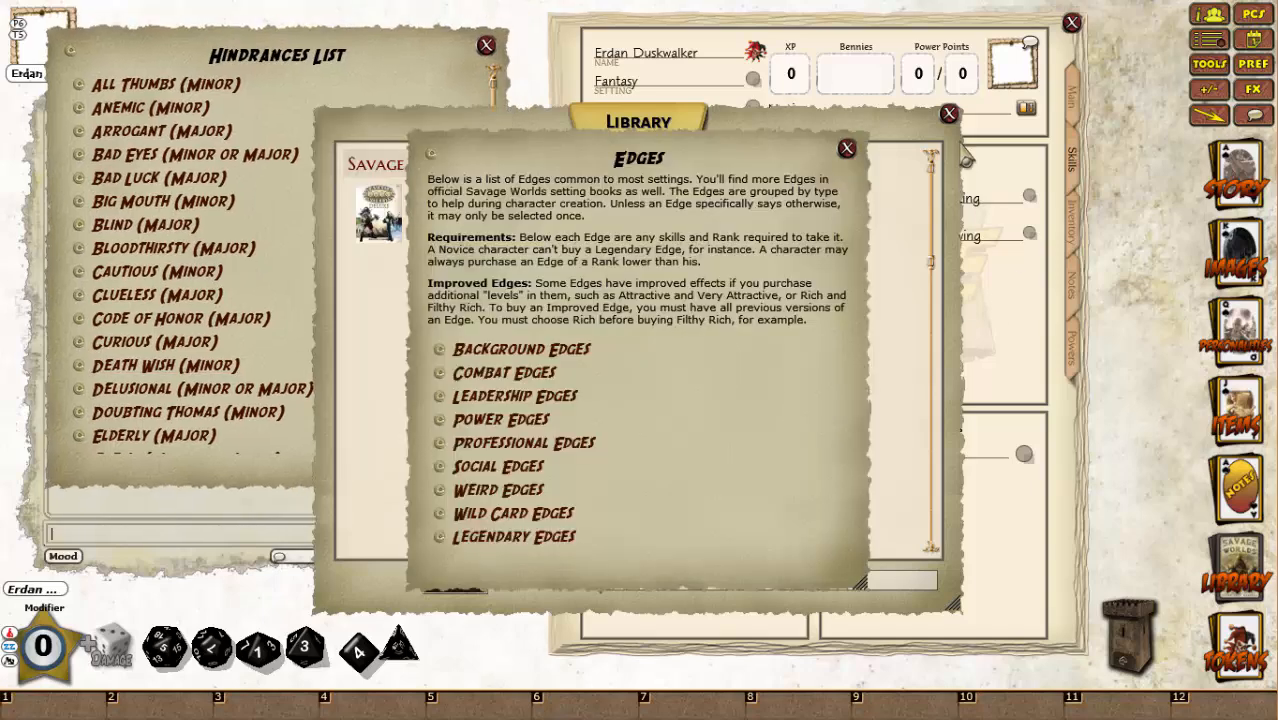
click(951, 130)
click(949, 120)
right_click(701, 392)
click(745, 347)
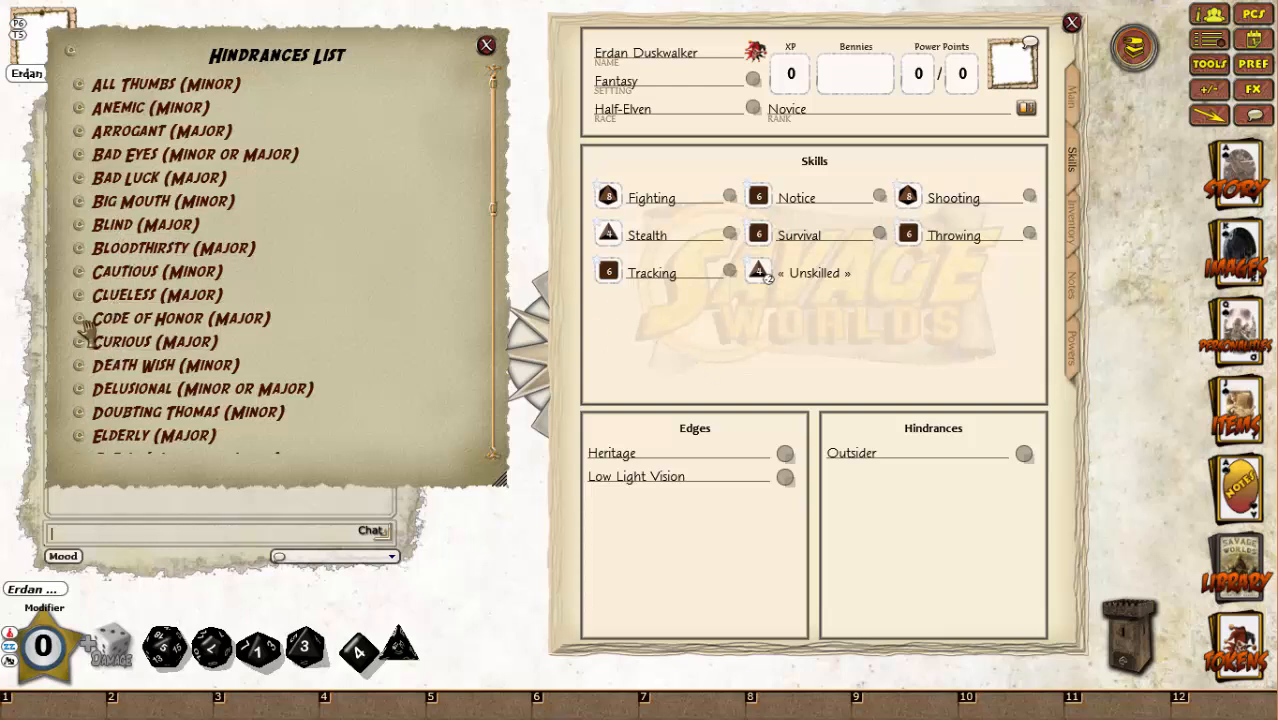
Add Code of Honor (Major), Loyal (Minor) and Vow (Minor or Major) from the Hindrances List to the character's Hindrances.
drag(80, 325, 862, 510)
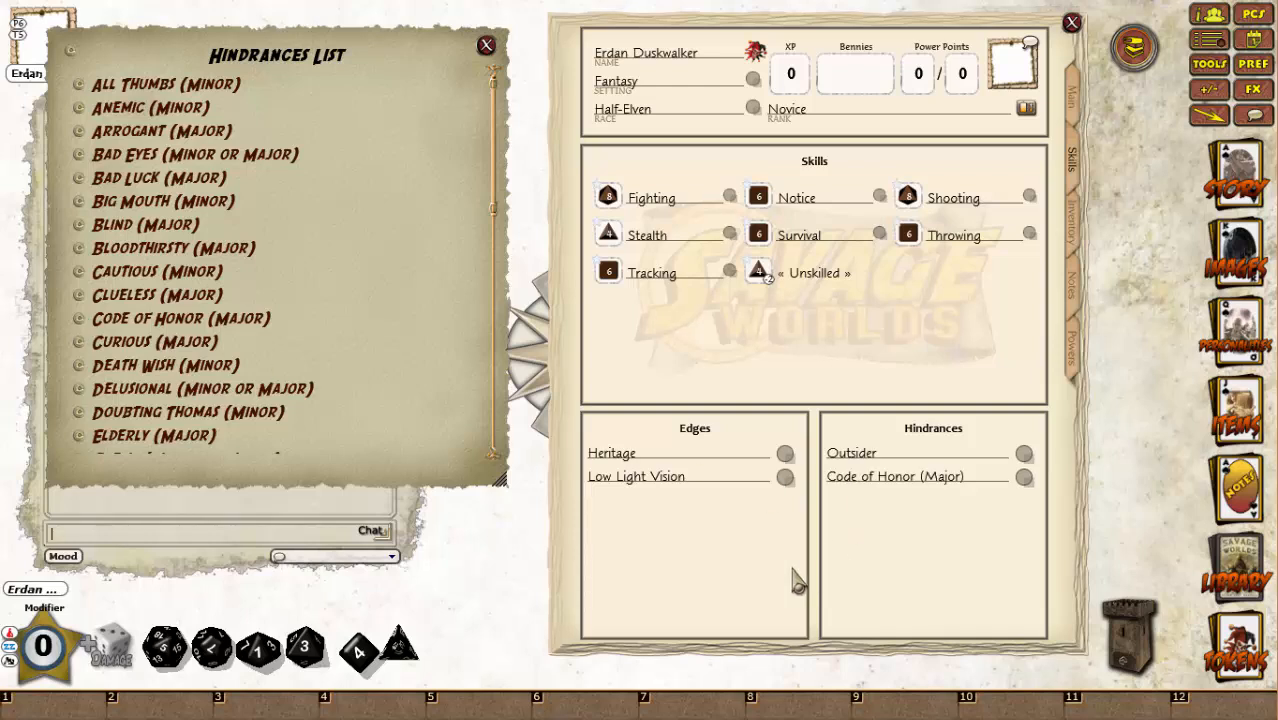
scroll(232, 428, down, 5)
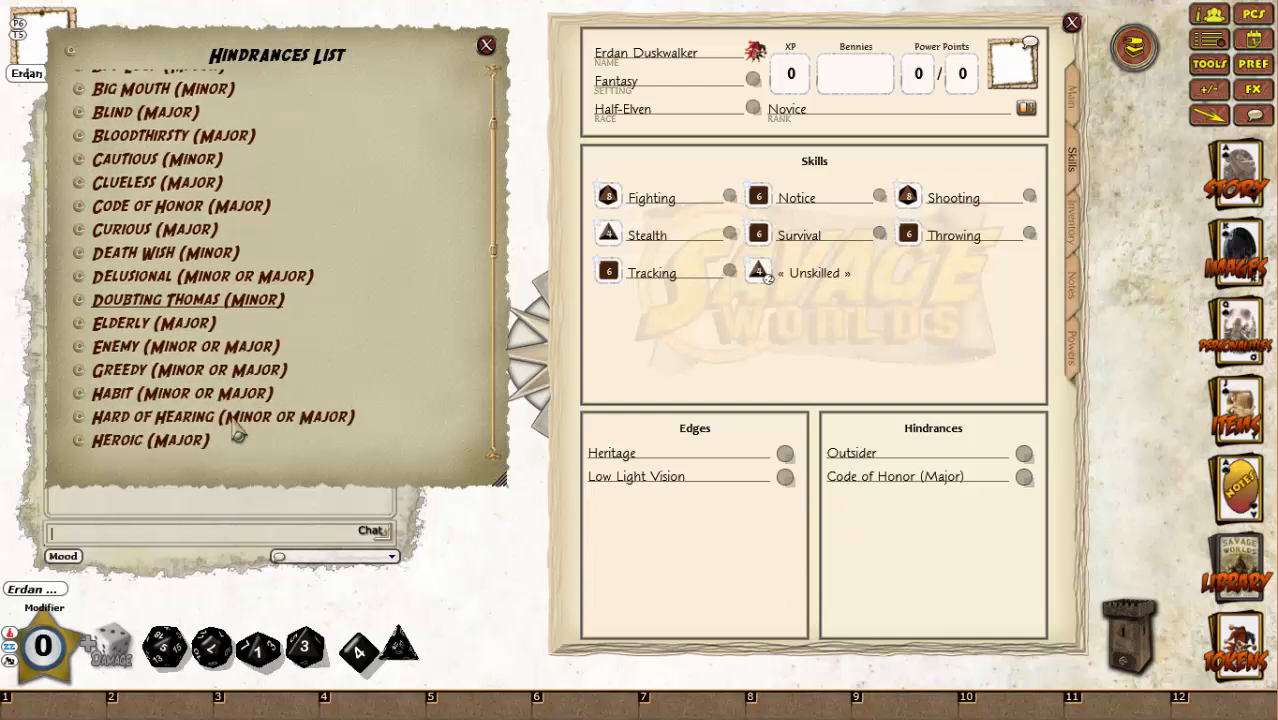
drag(78, 313, 924, 522)
scroll(118, 404, down, 4)
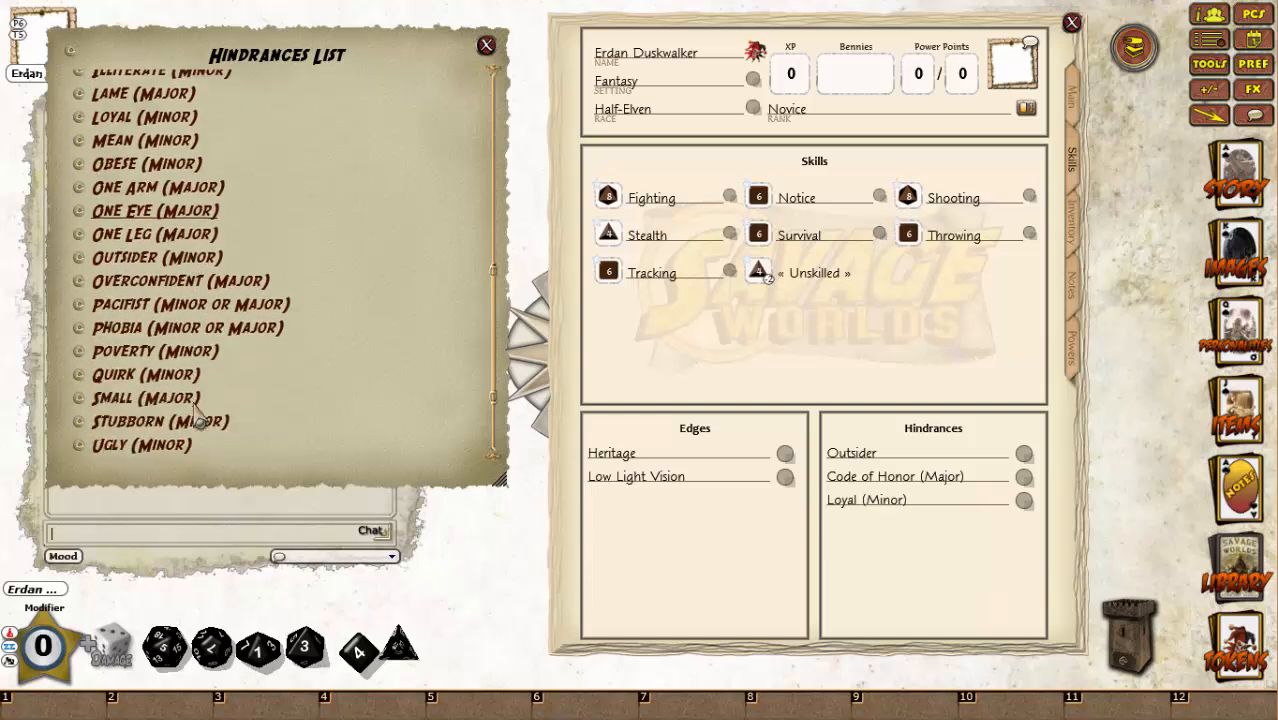
drag(84, 437, 909, 552)
Reword the Vow Hindrance as "Vow (Minor) - Protect the Forests" and check its rules description.
click(963, 522)
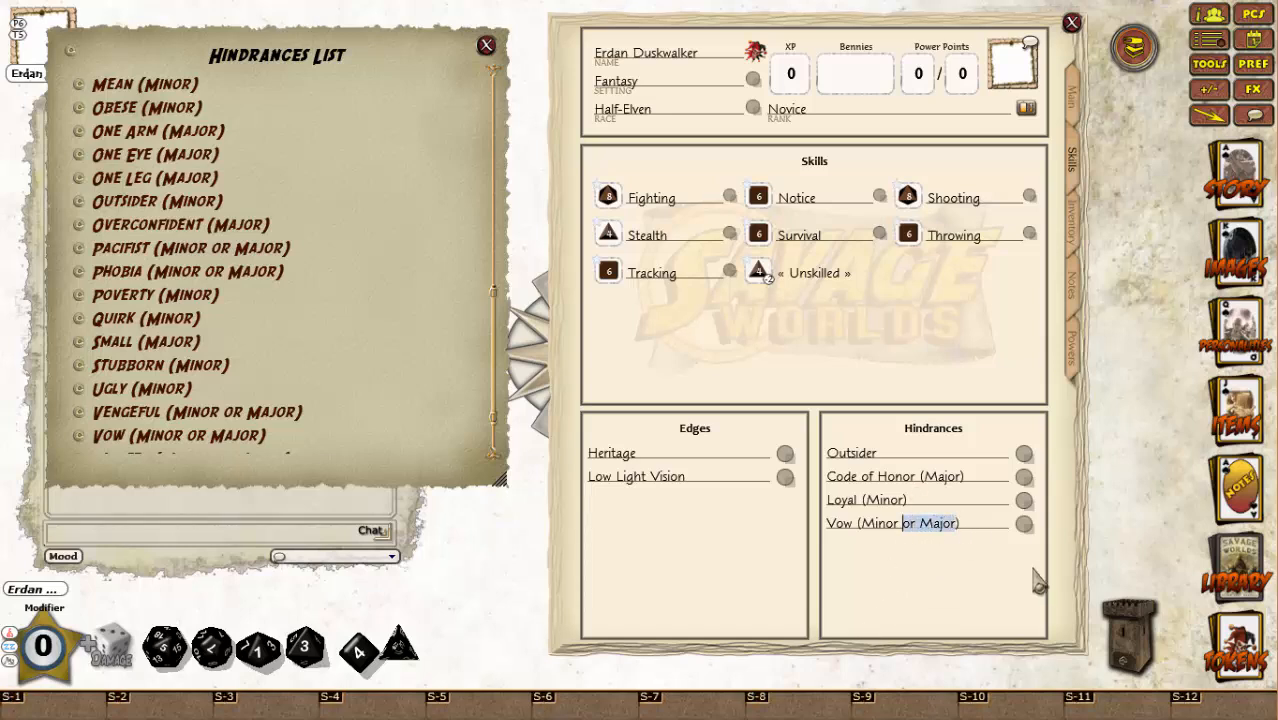
key(shift+Left)
key(BackSpace)
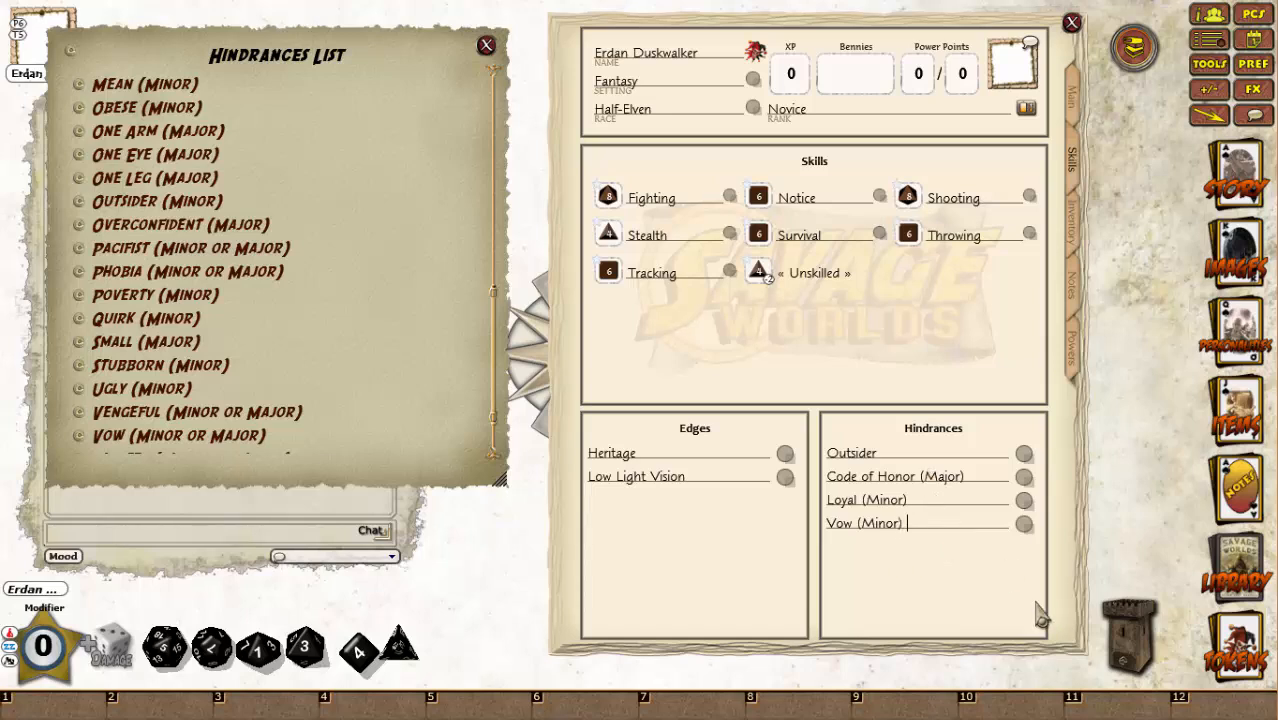
text(- Protect the Forests)
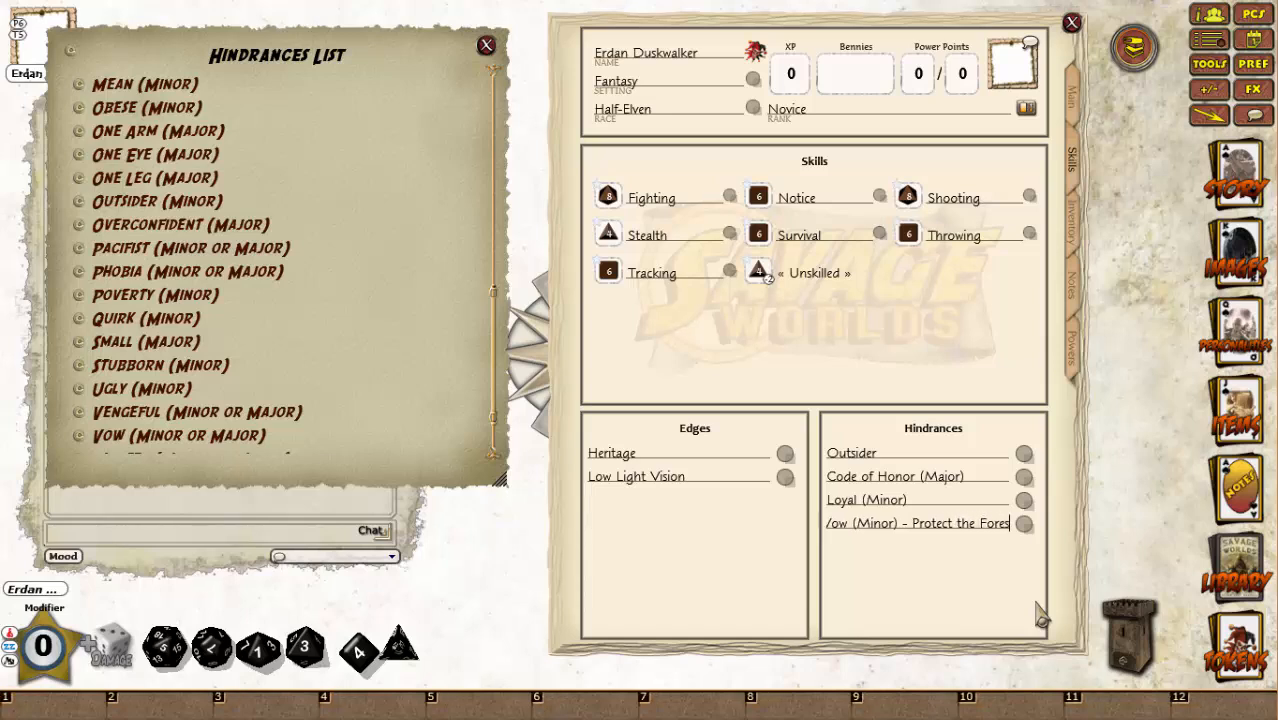
click(1000, 595)
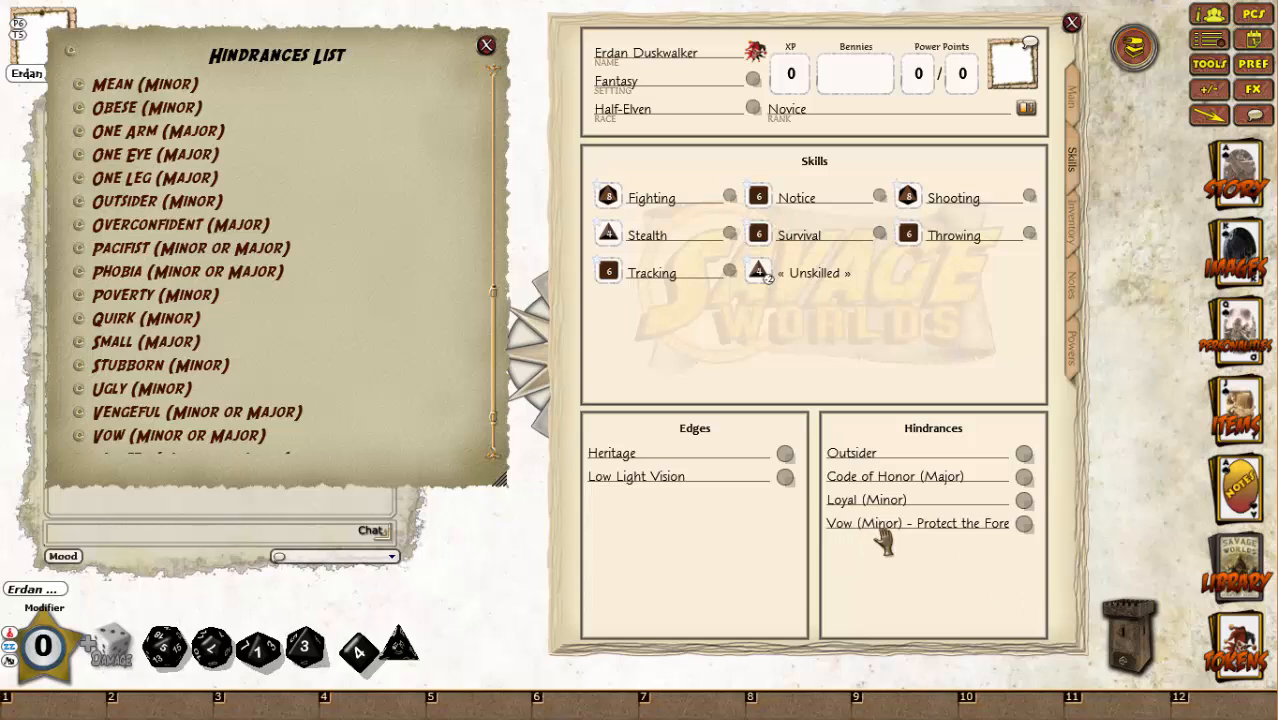
click(1023, 525)
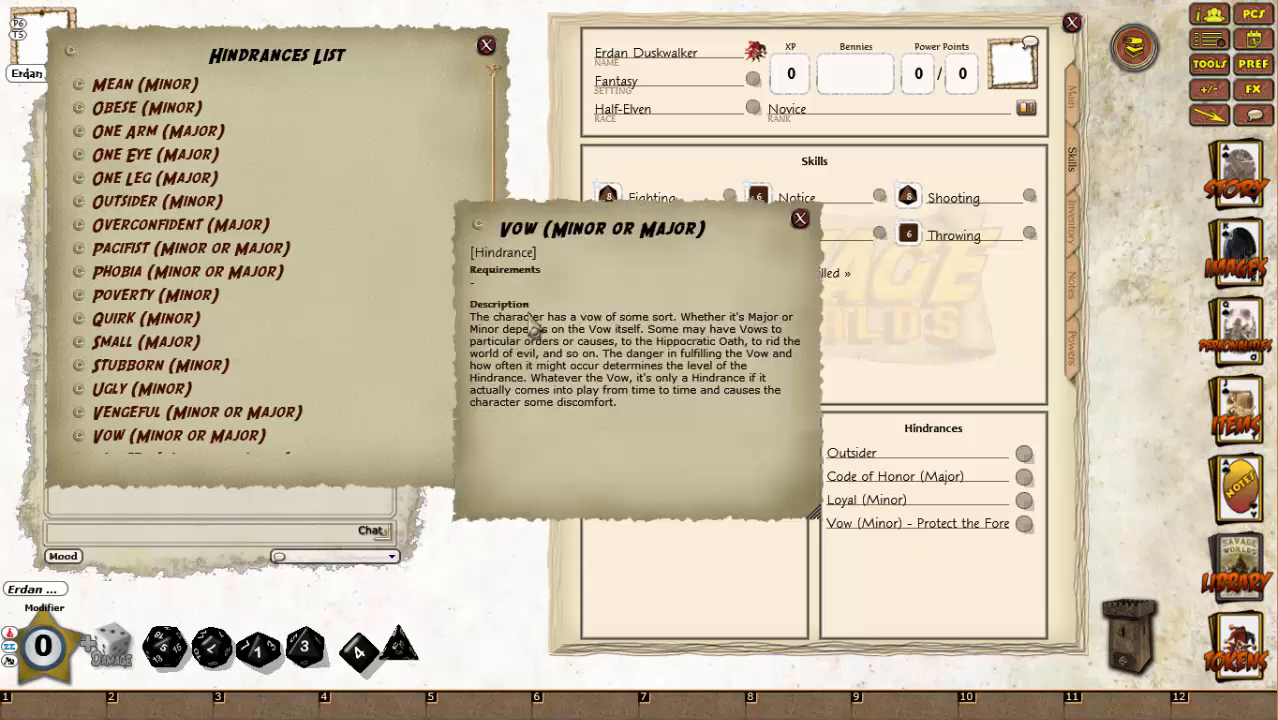
click(800, 218)
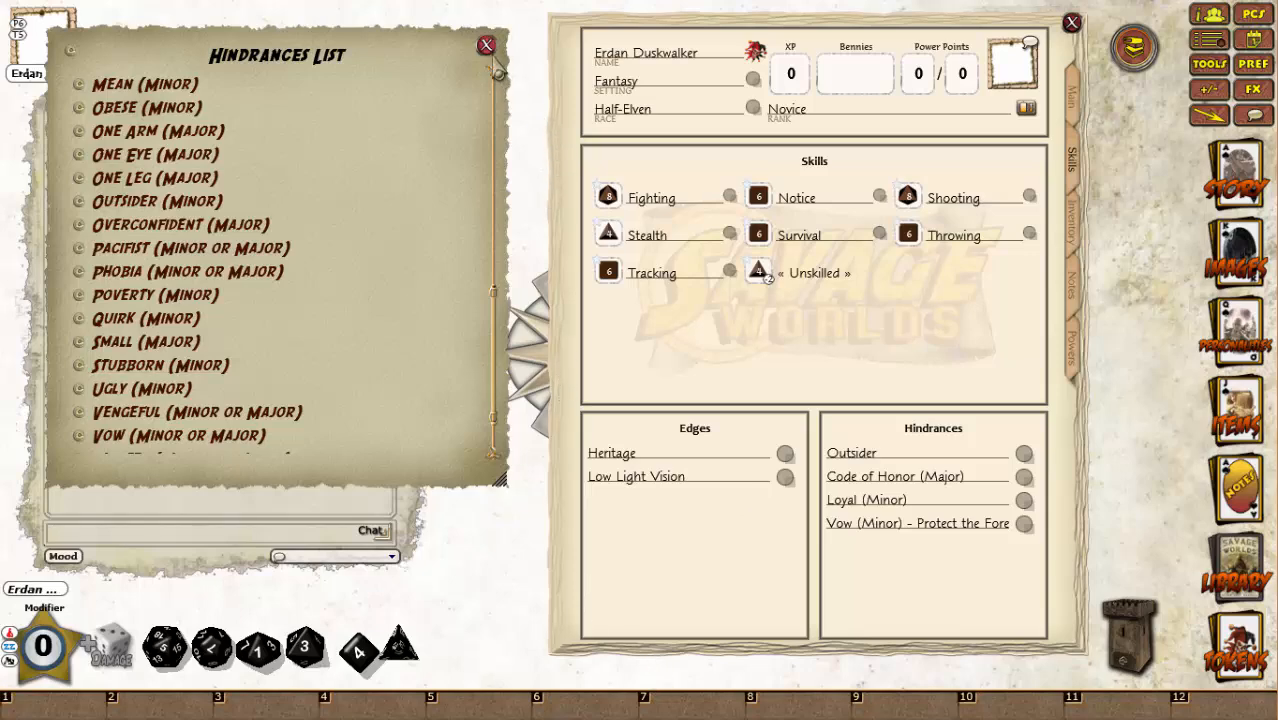
Close the Hindrances List, restore the Edges page and open Background Edges beside the character sheet.
click(488, 47)
click(1124, 50)
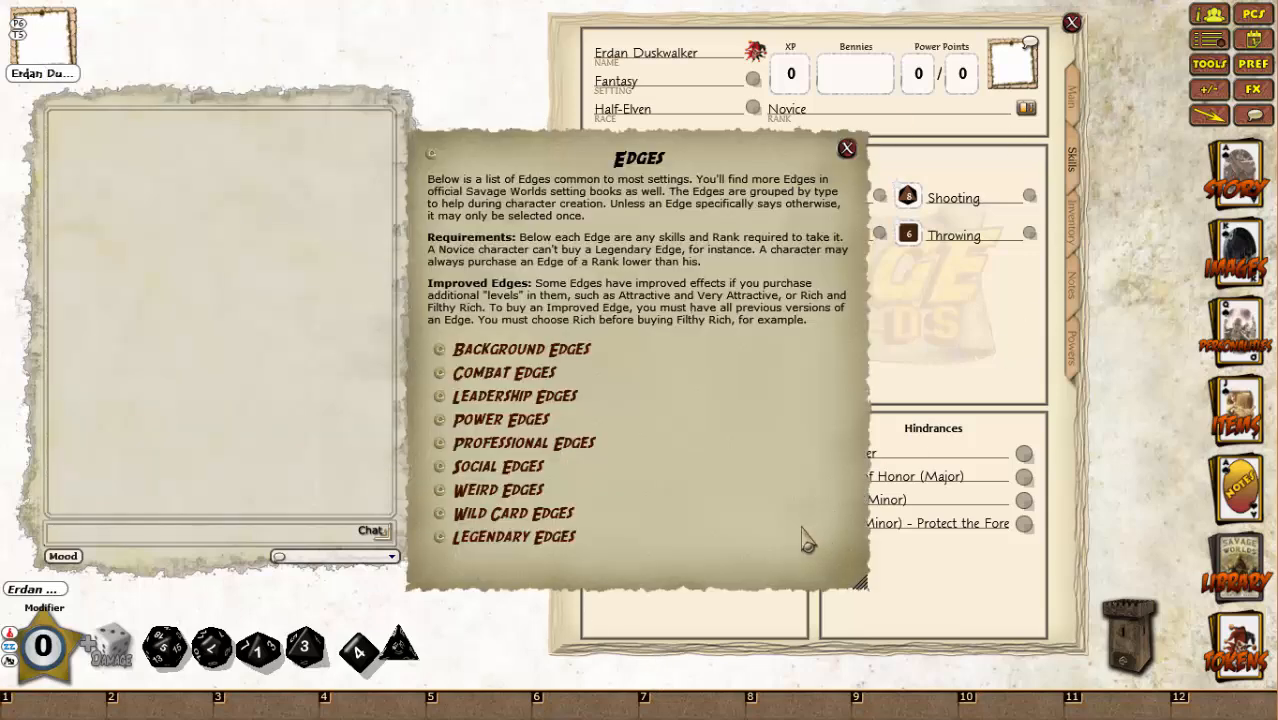
drag(801, 526, 432, 488)
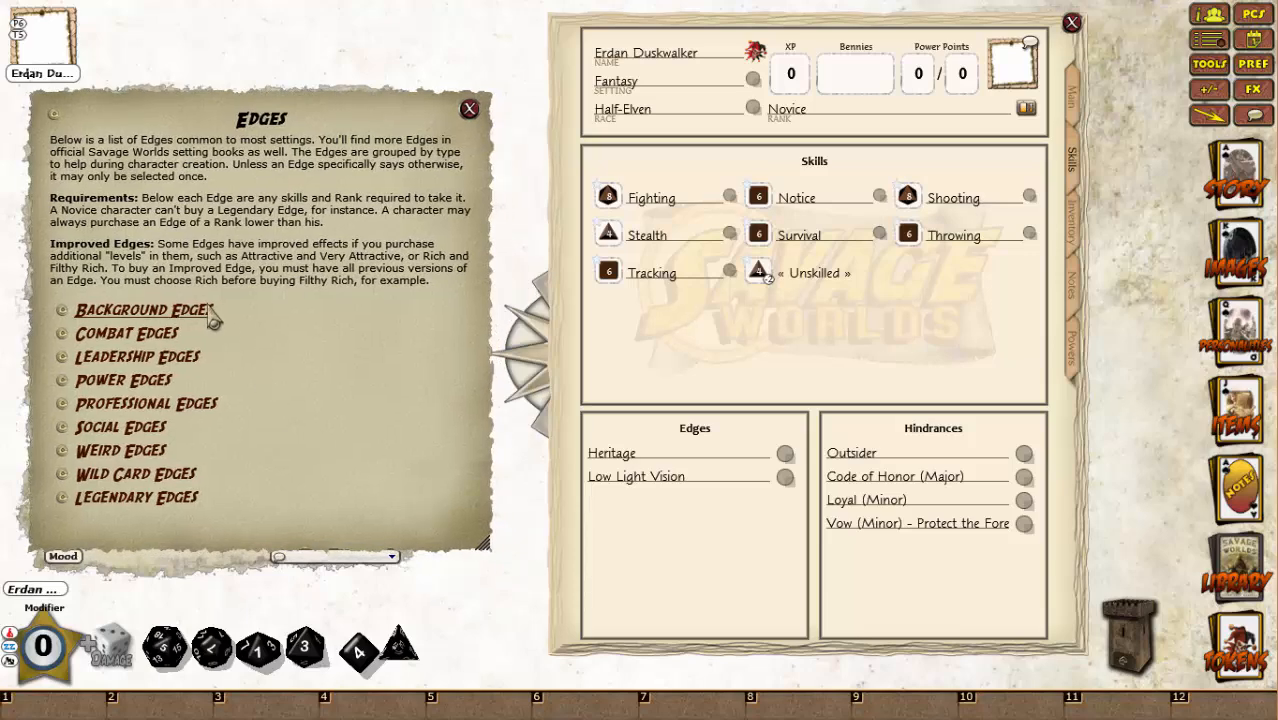
click(212, 311)
drag(818, 510, 477, 459)
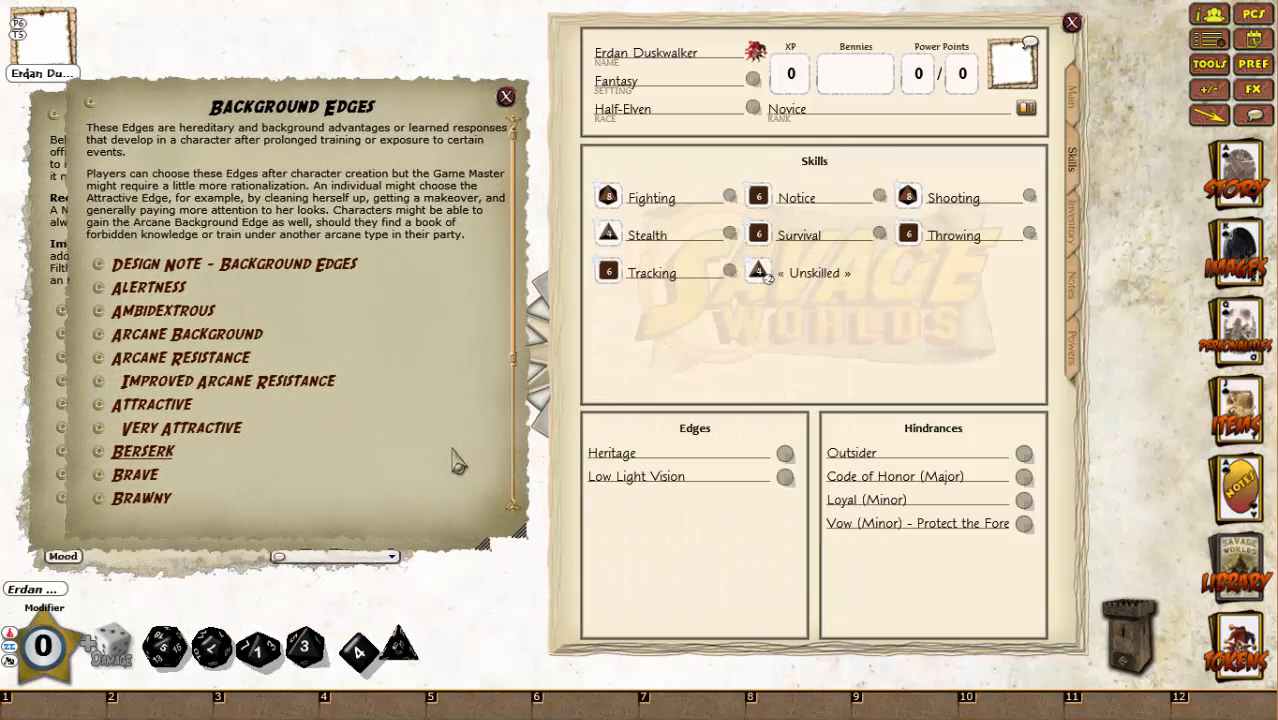
Add Quick and Luck from Background Edges to the character's Edges, and close both Edges pages.
scroll(271, 337, down, 5)
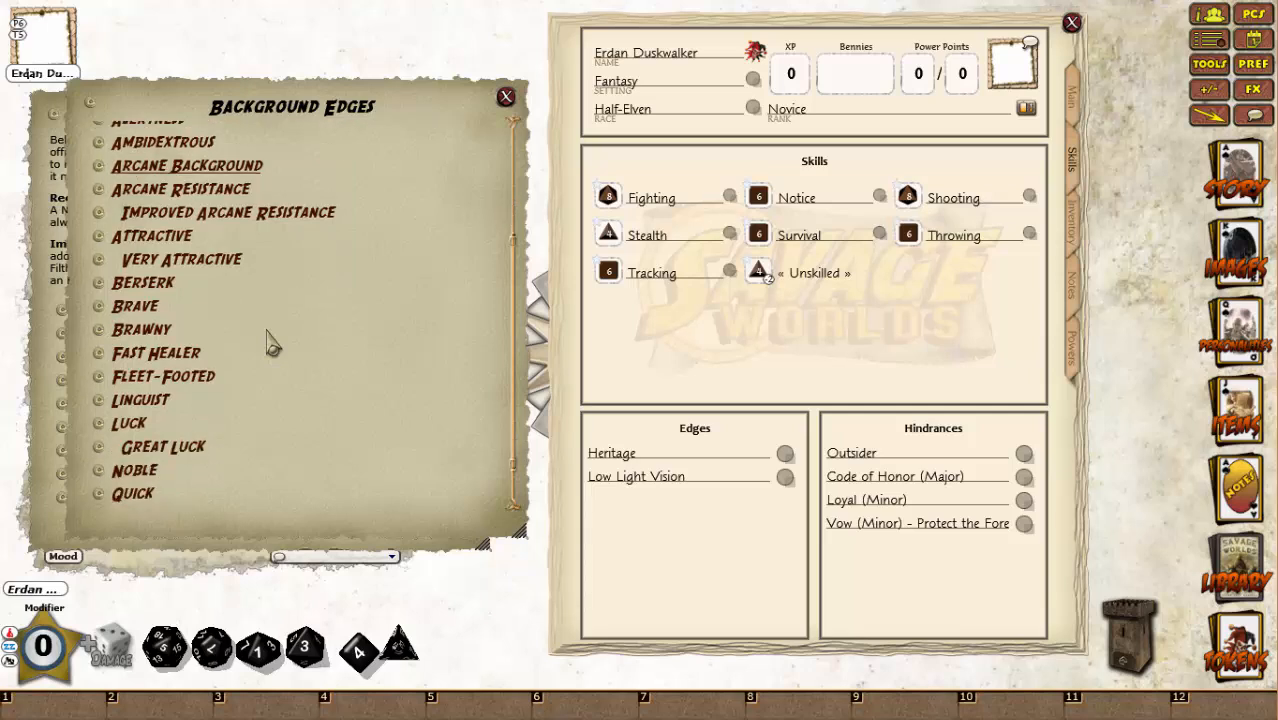
drag(107, 455, 680, 518)
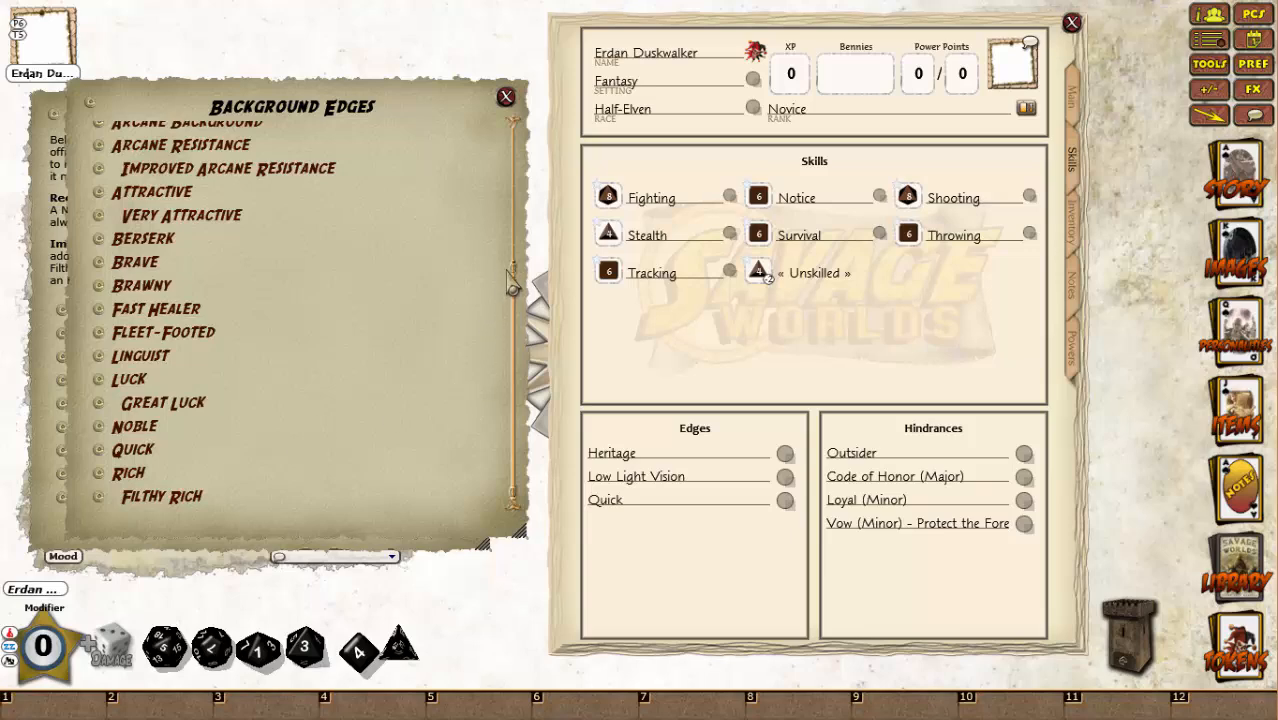
drag(108, 388, 693, 560)
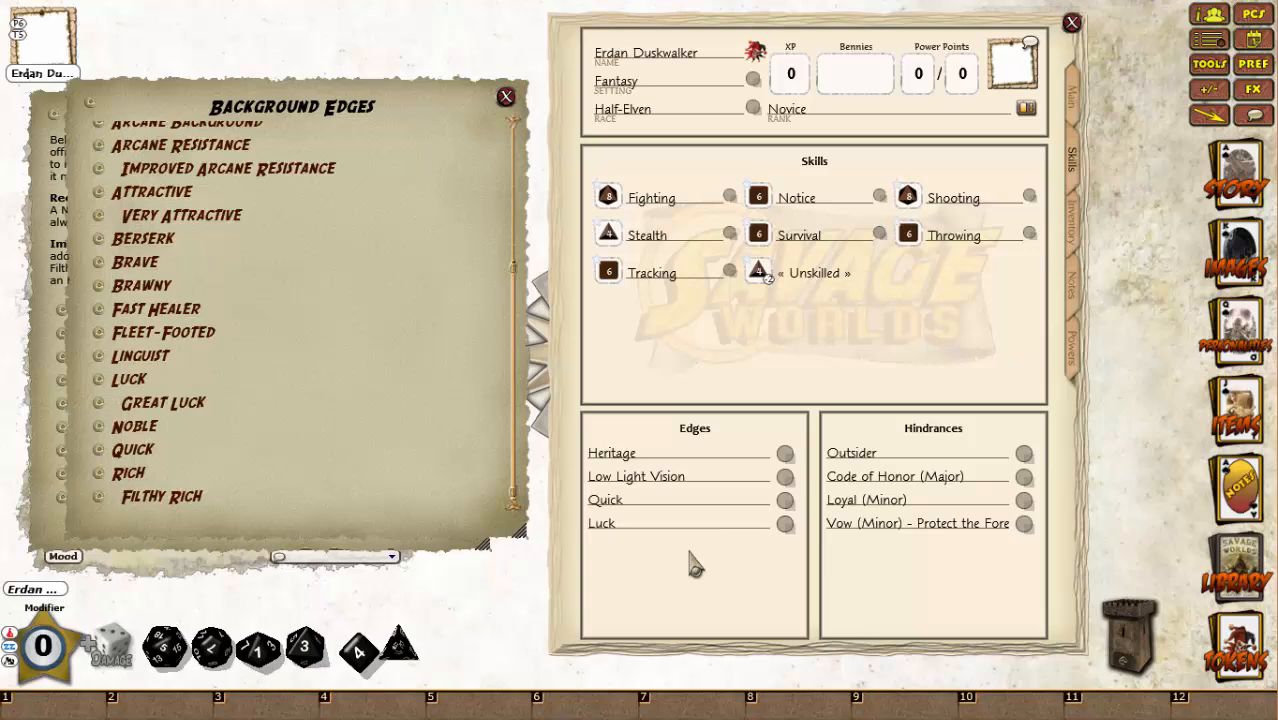
click(505, 97)
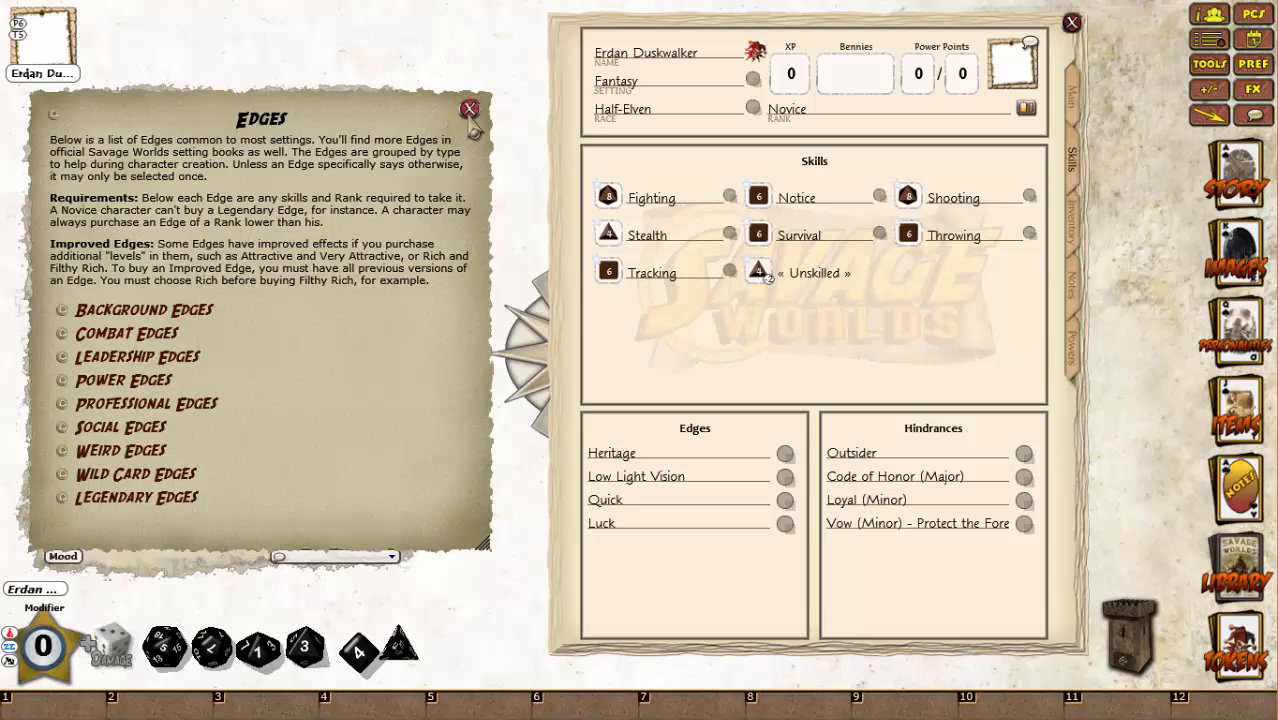
click(470, 118)
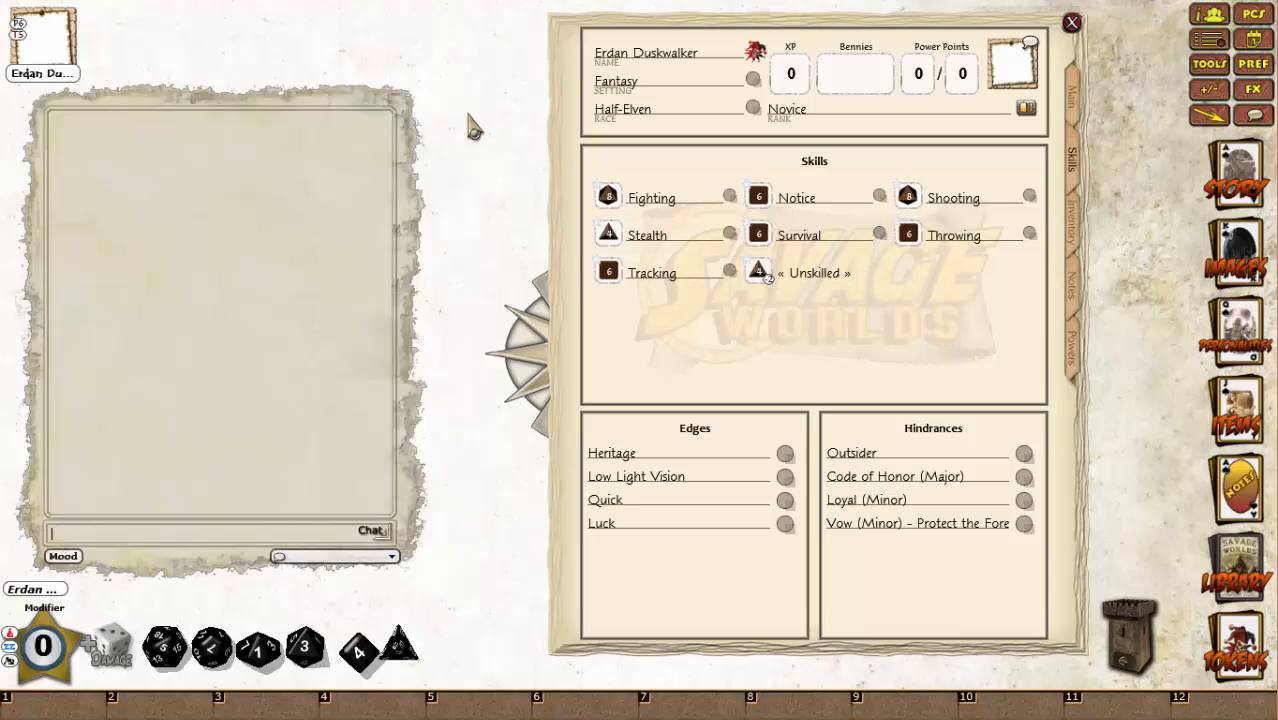
Show the character's inventory and arrange it side by side with the Player Guide's Chapter Two: Gear contents.
click(1069, 240)
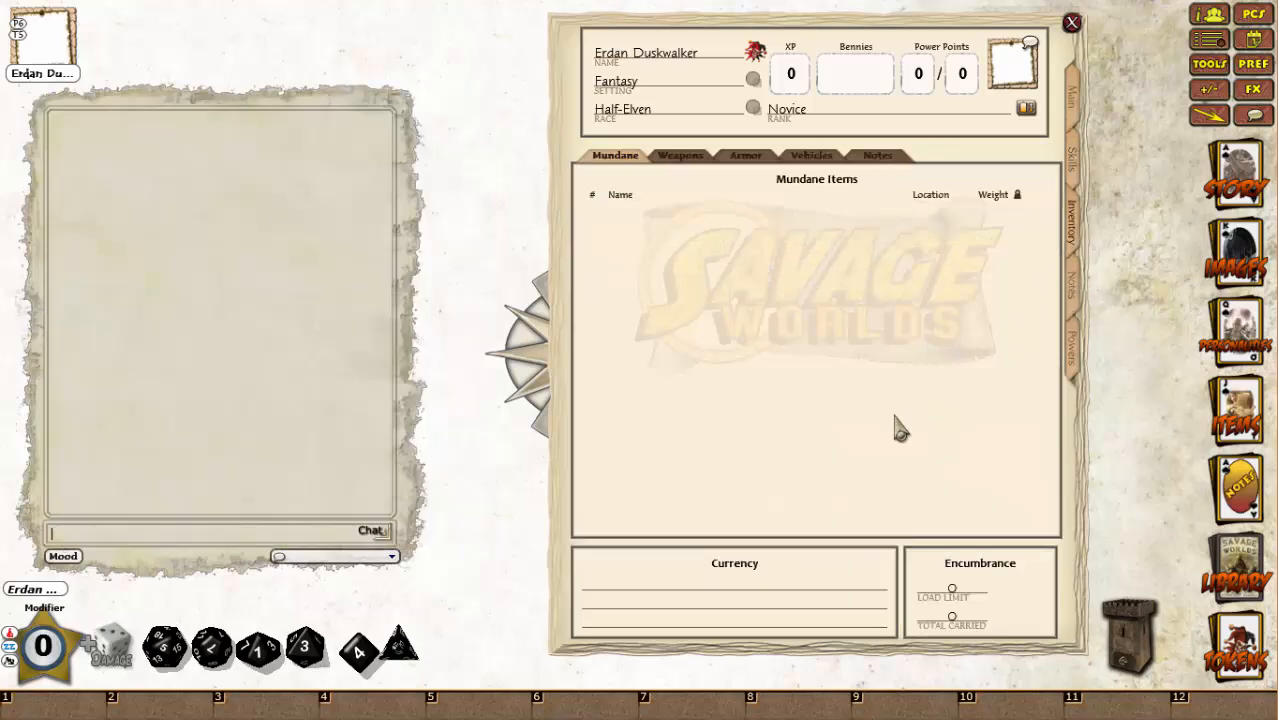
click(1245, 562)
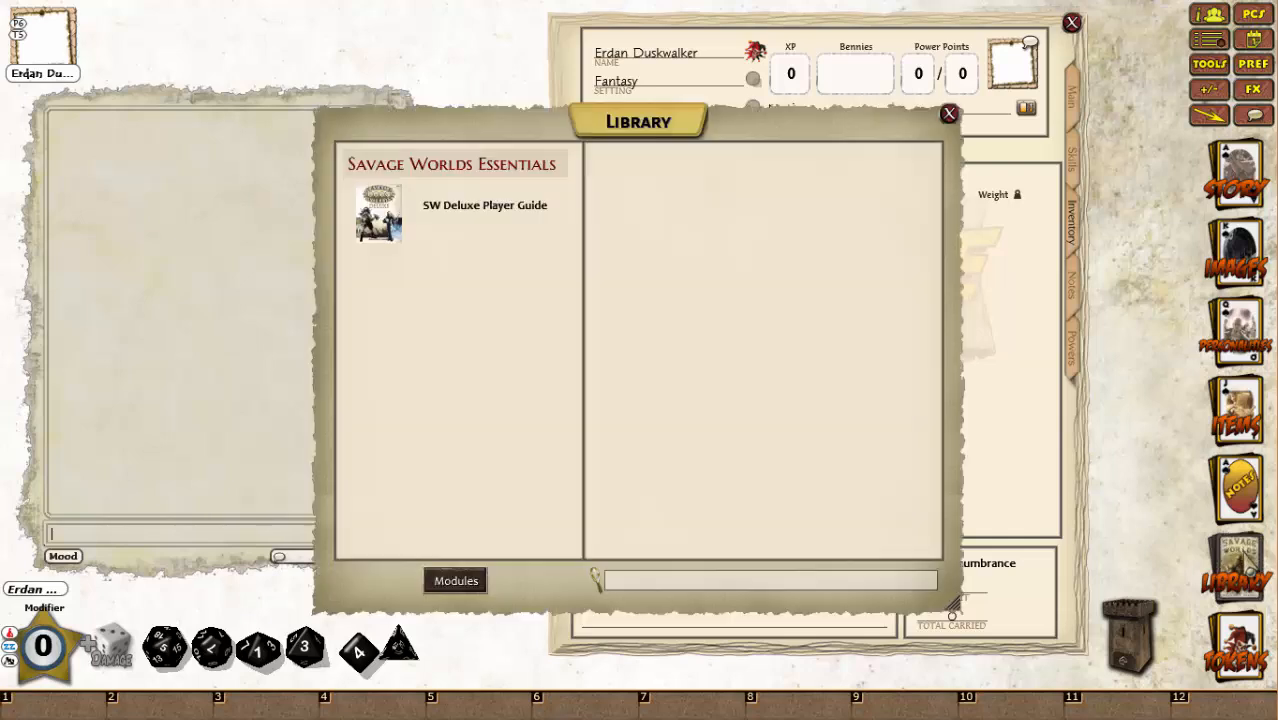
click(480, 212)
scroll(690, 497, down, 7)
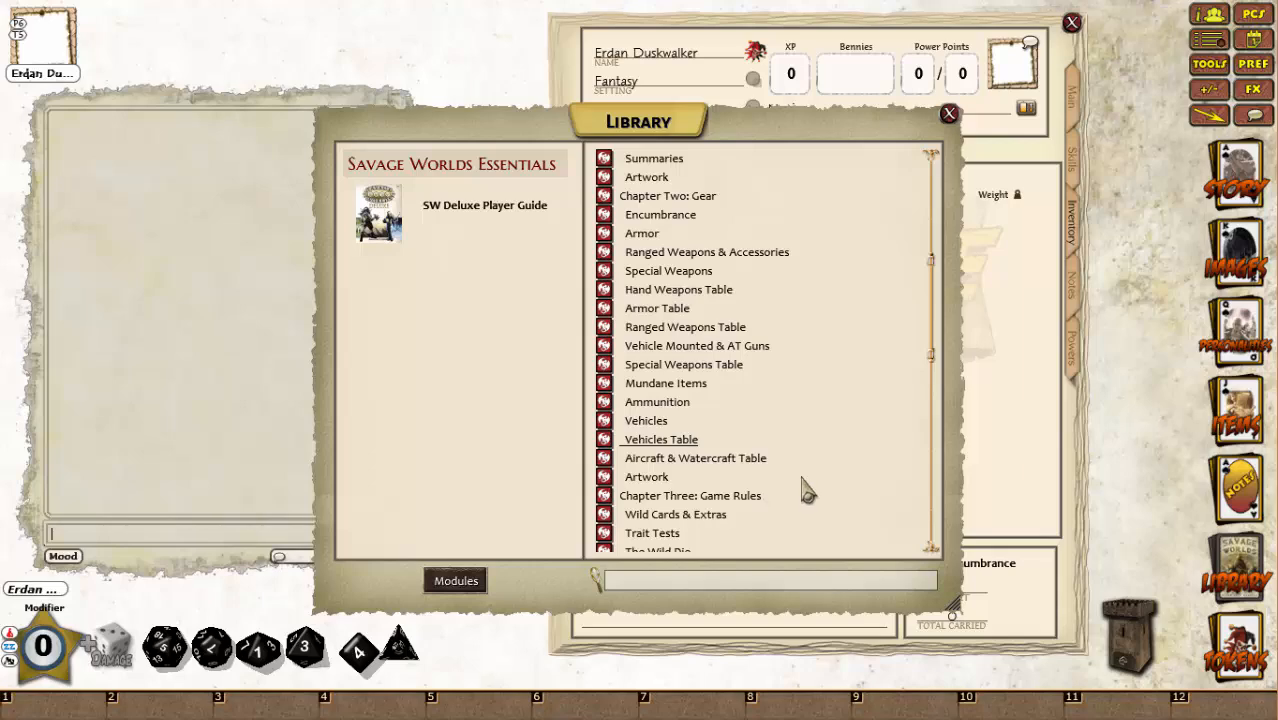
drag(563, 615, 257, 521)
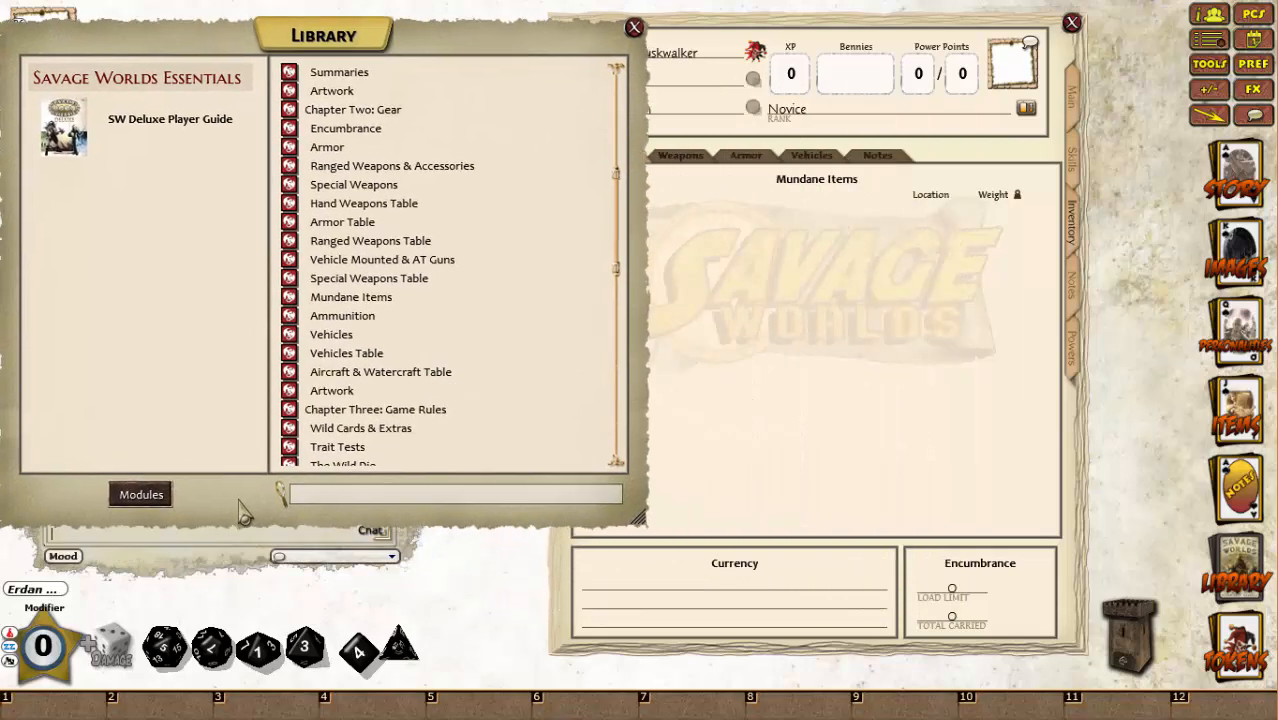
drag(911, 519, 919, 507)
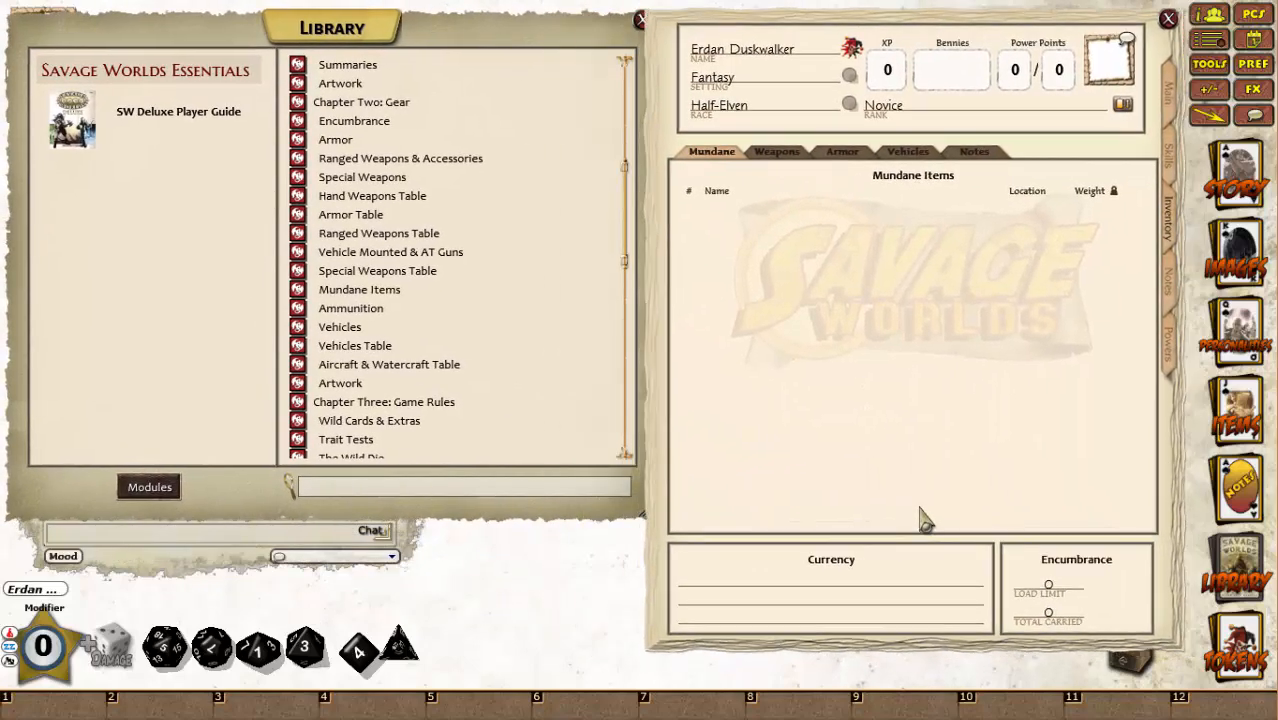
Add Leather armor from the Armor Table to the character's Armor inventory.
click(358, 199)
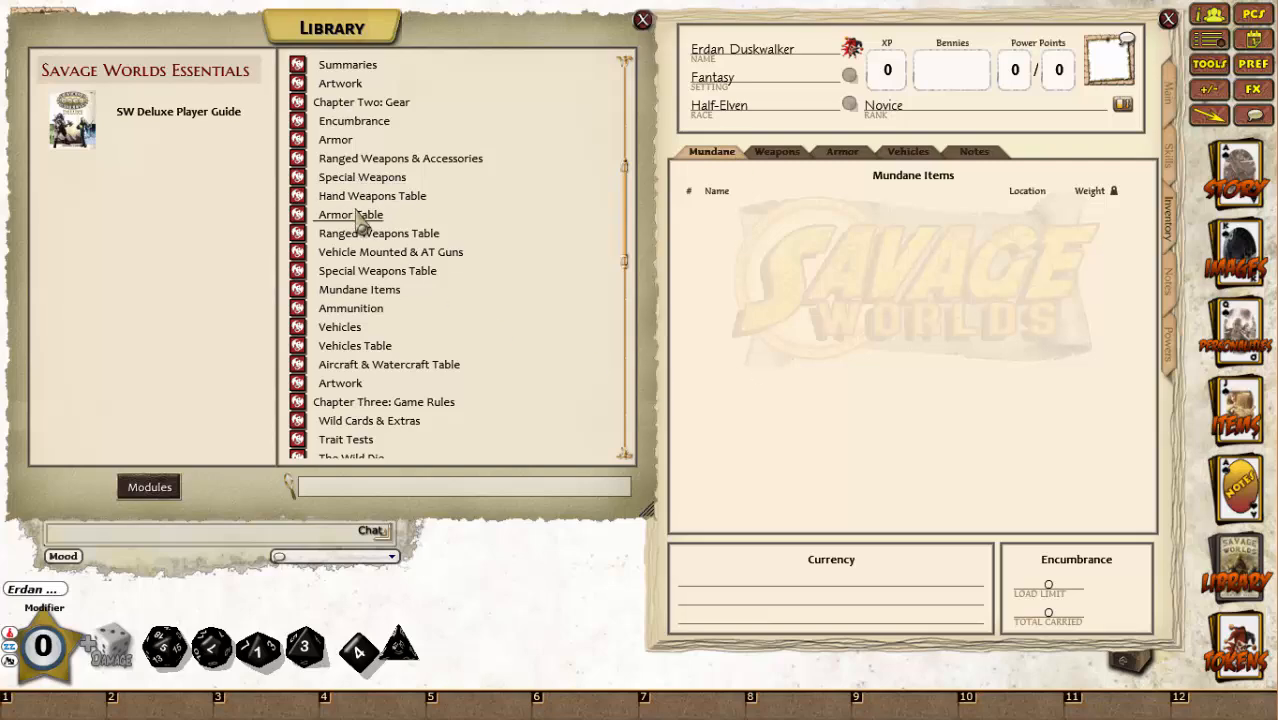
click(348, 215)
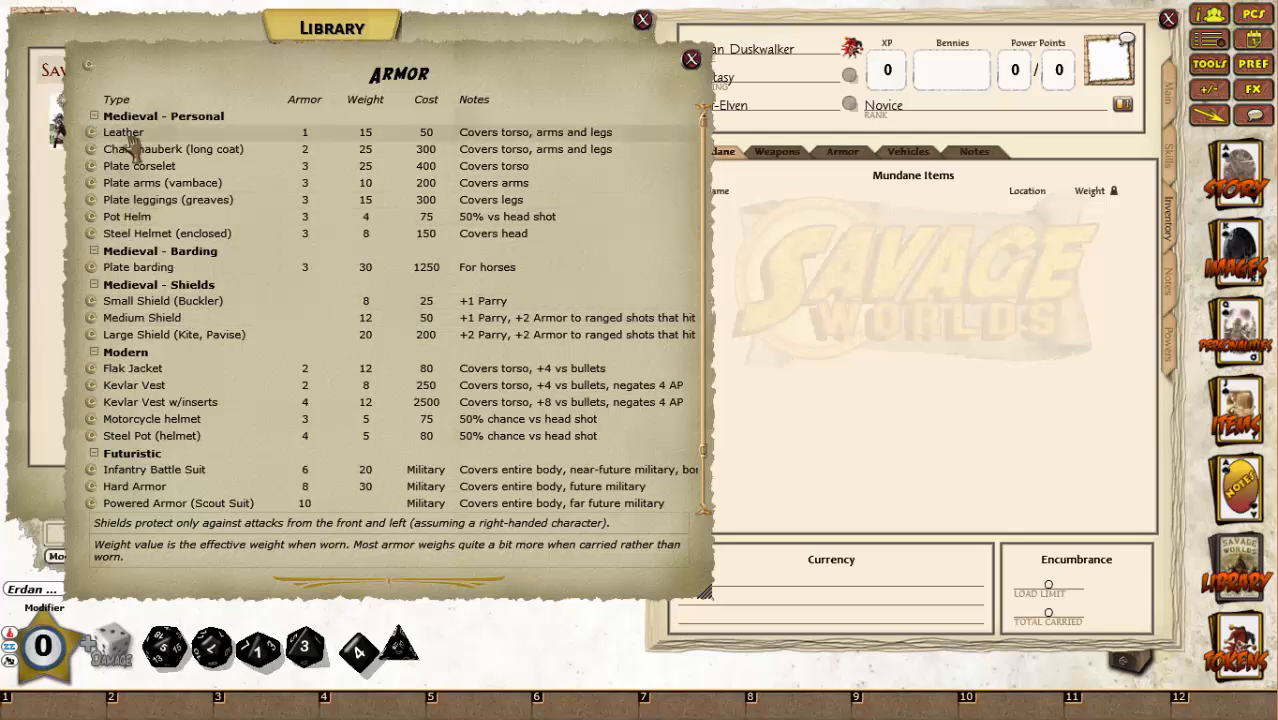
click(843, 155)
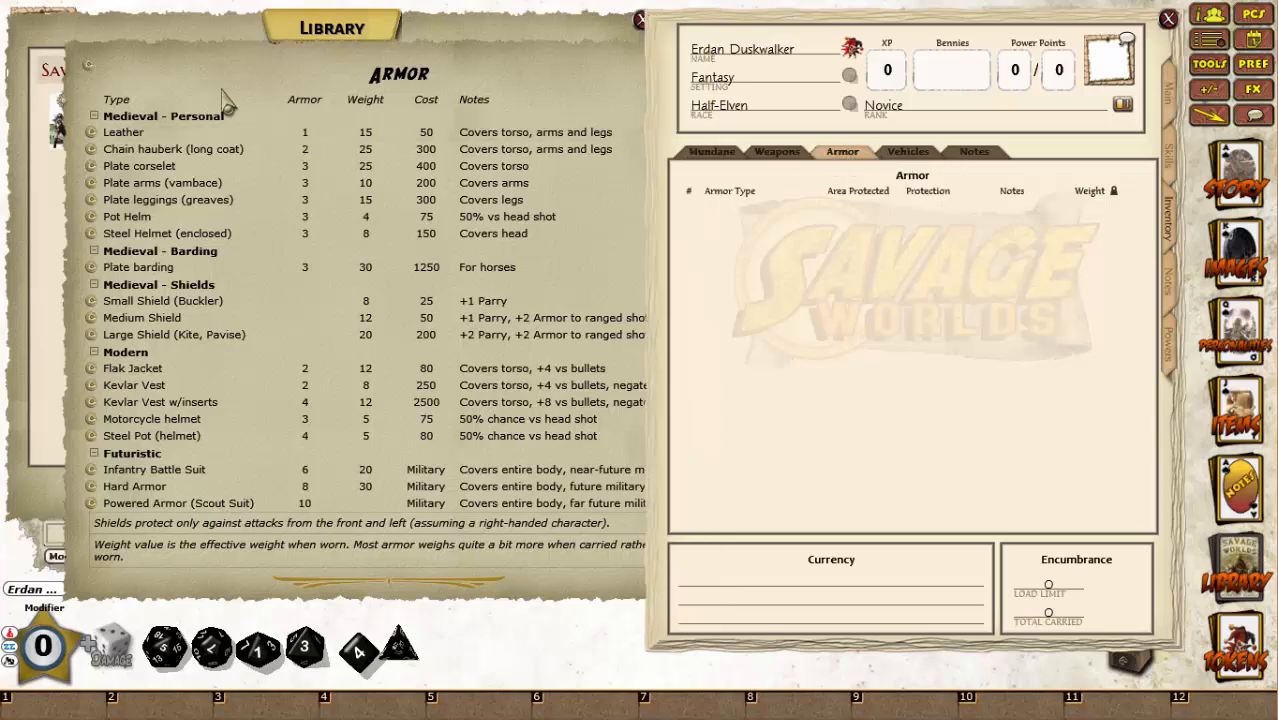
drag(92, 134, 902, 265)
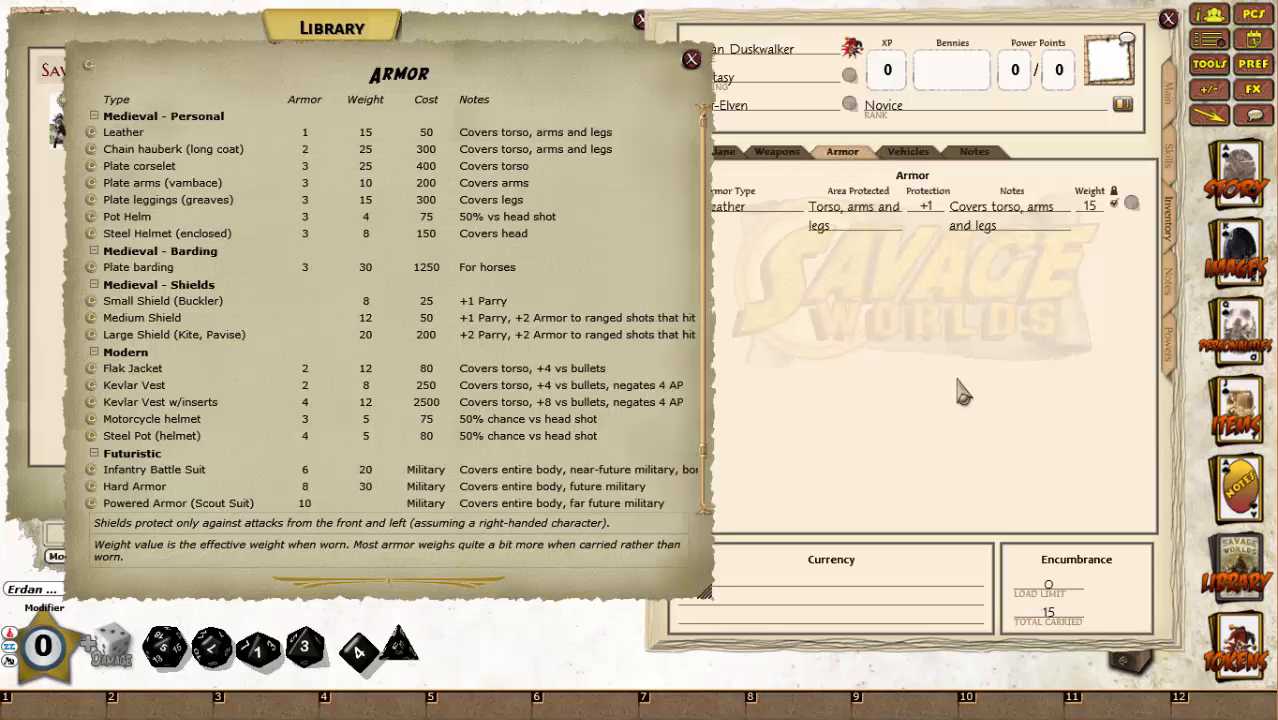
Add a +1 Toughness modifier named Leather Armor to the character's derived stats, and close the modifier list.
click(1172, 100)
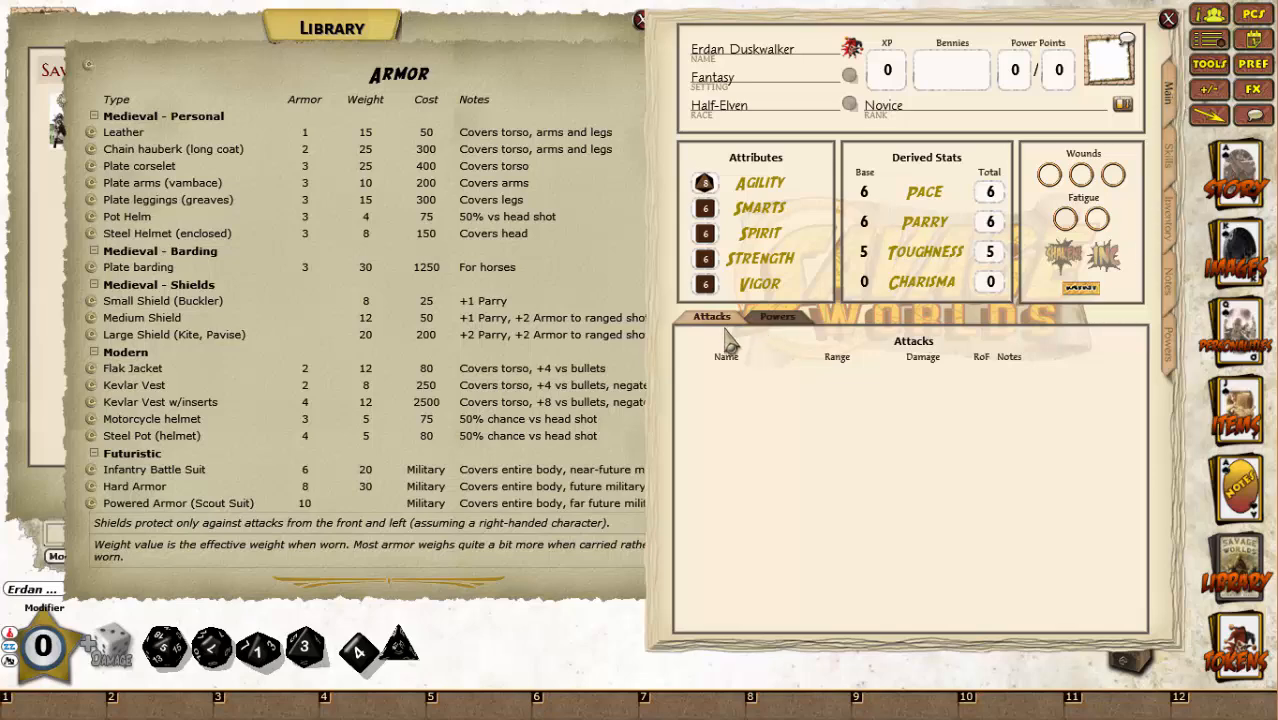
right_click(993, 252)
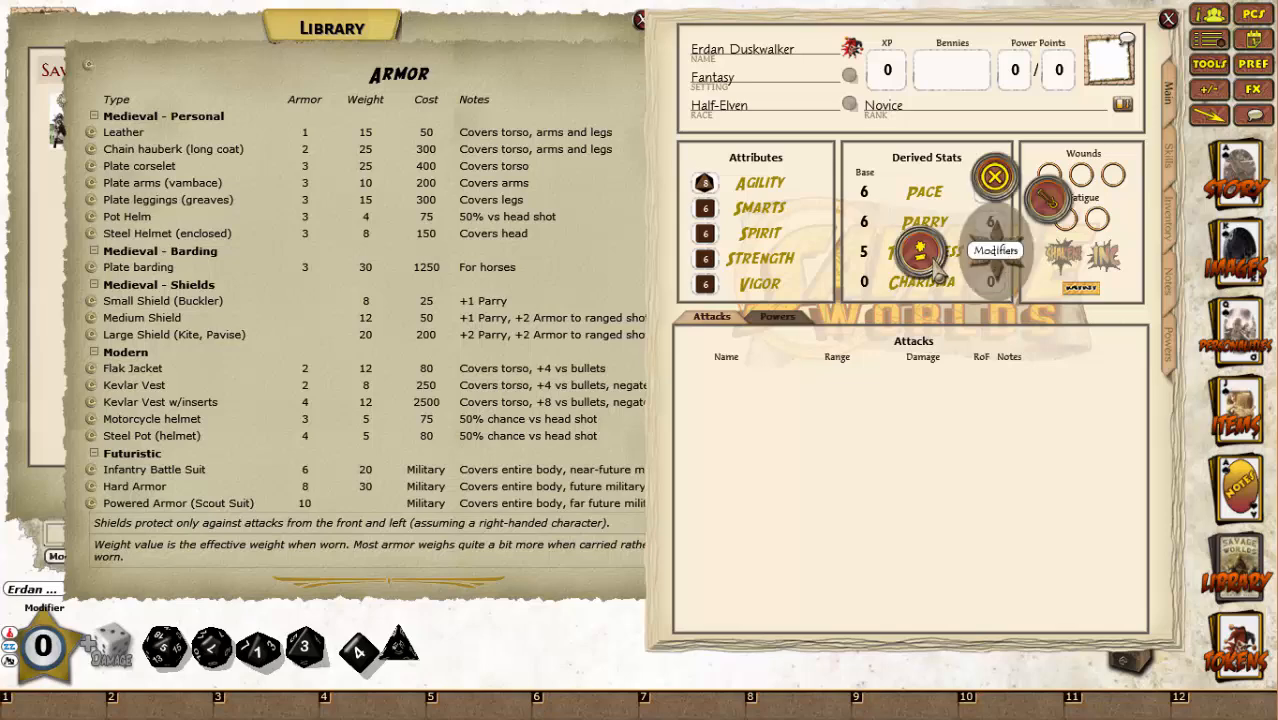
click(920, 257)
scroll(693, 350, up, 1)
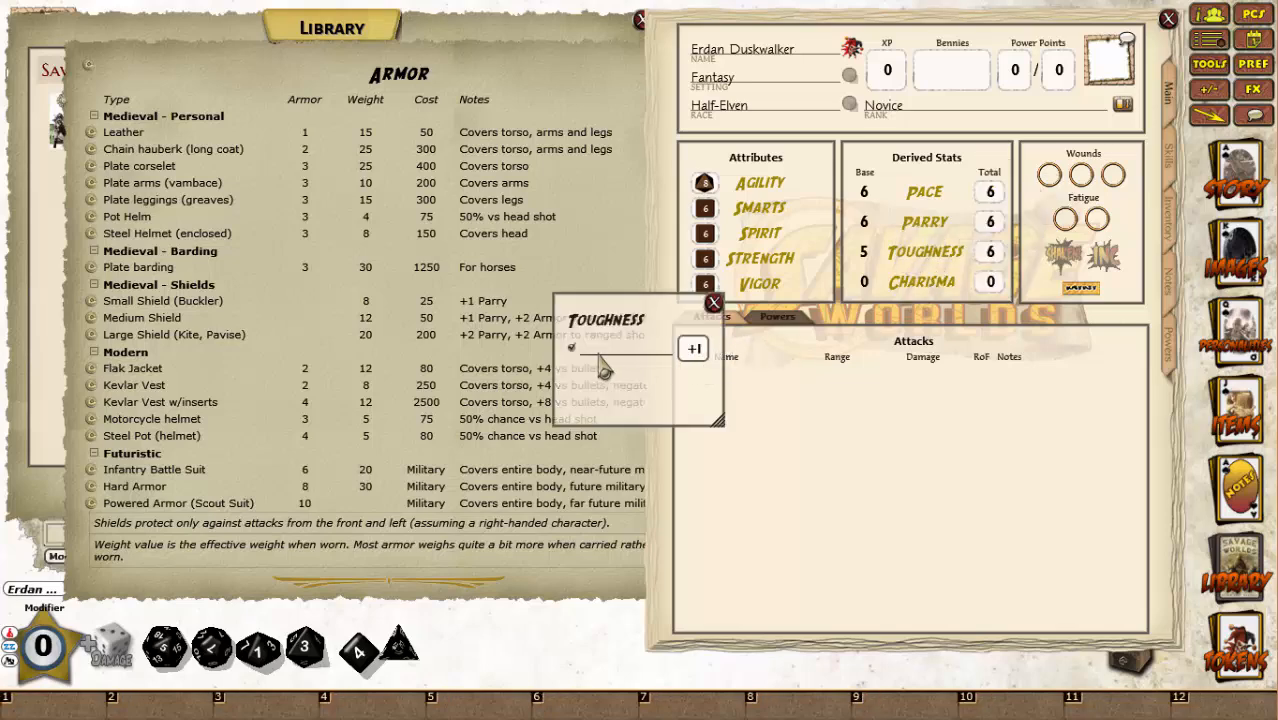
text(Leather )
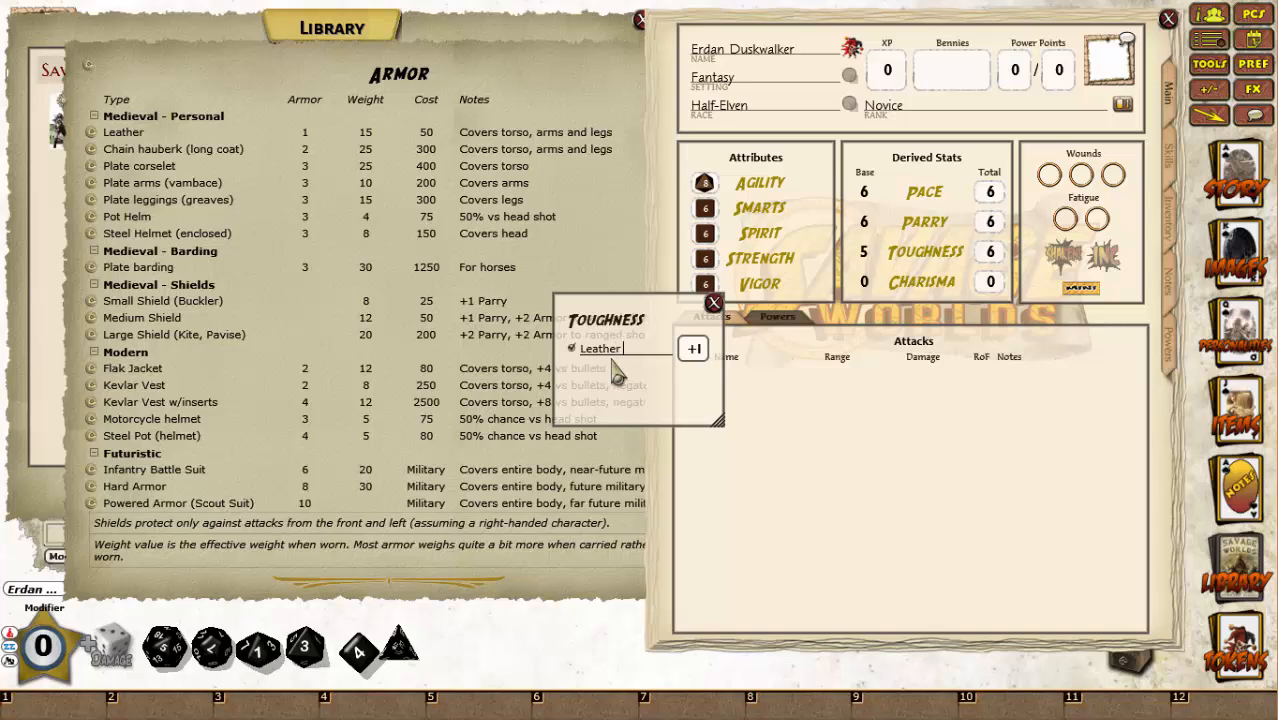
text(Armor)
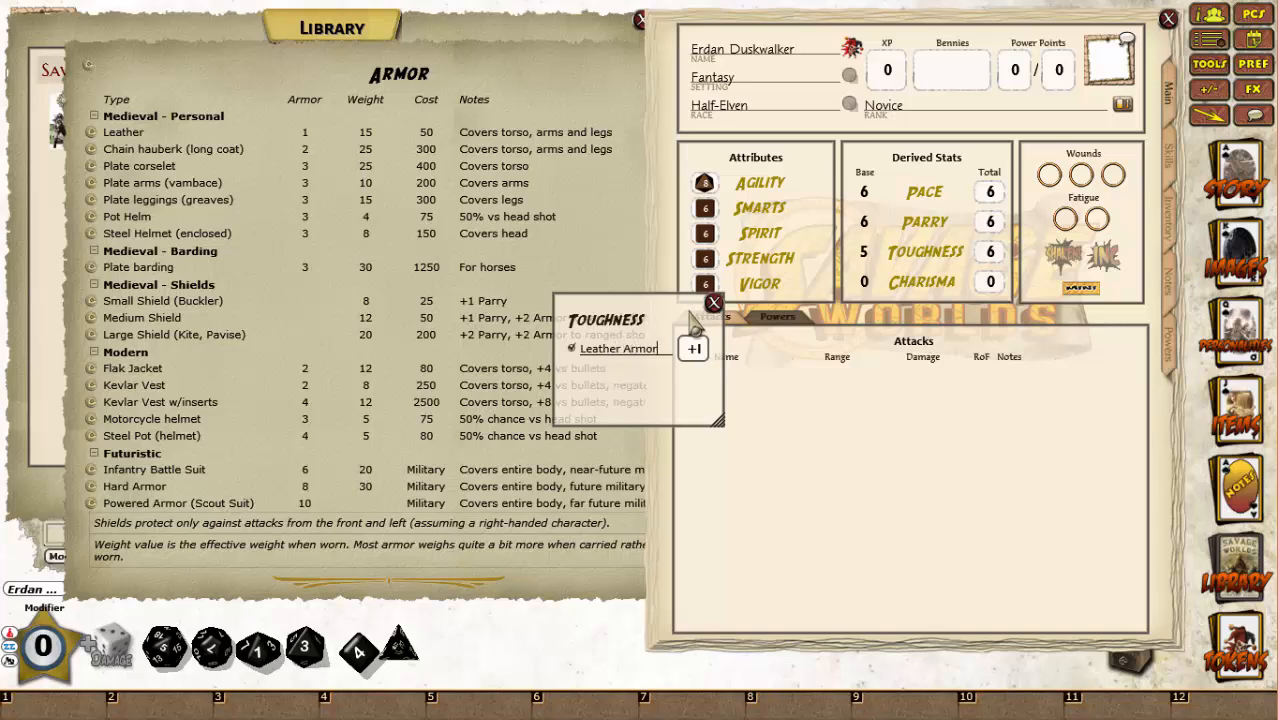
click(713, 302)
Add a Long Sword from the Hand Weapons Table to the character's Weapons inventory, and close the table.
click(1169, 235)
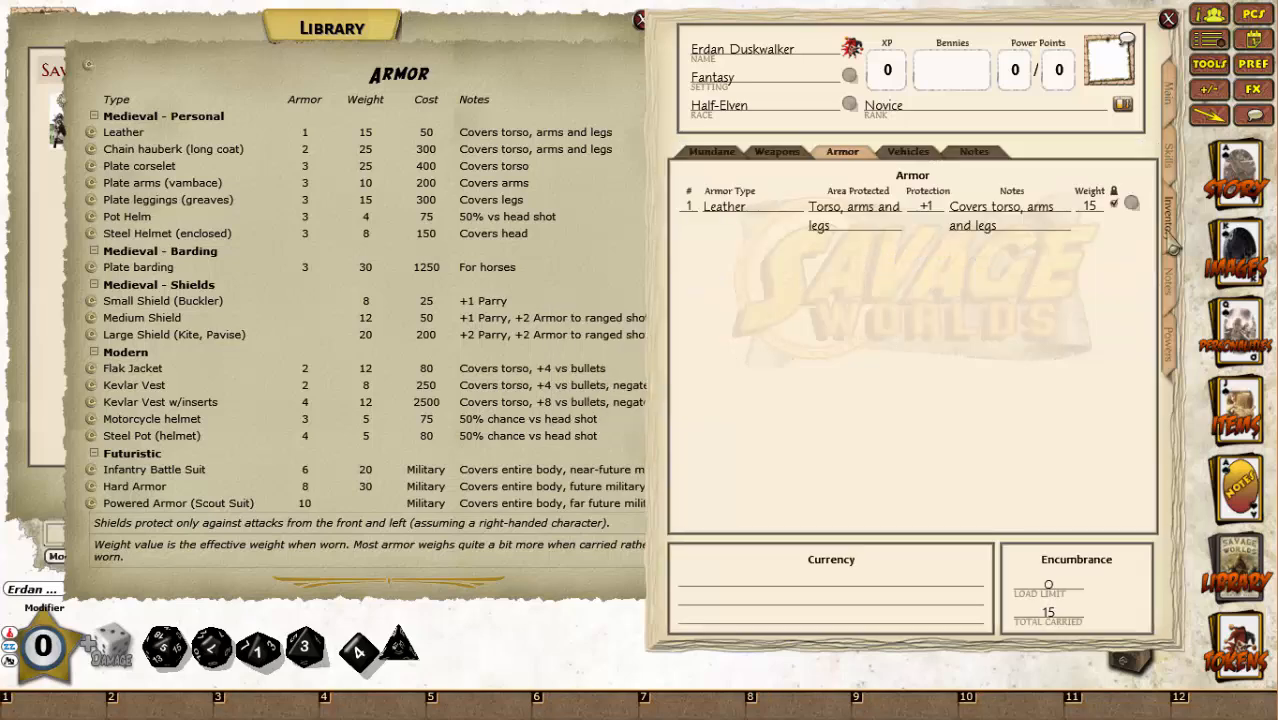
click(776, 151)
click(362, 198)
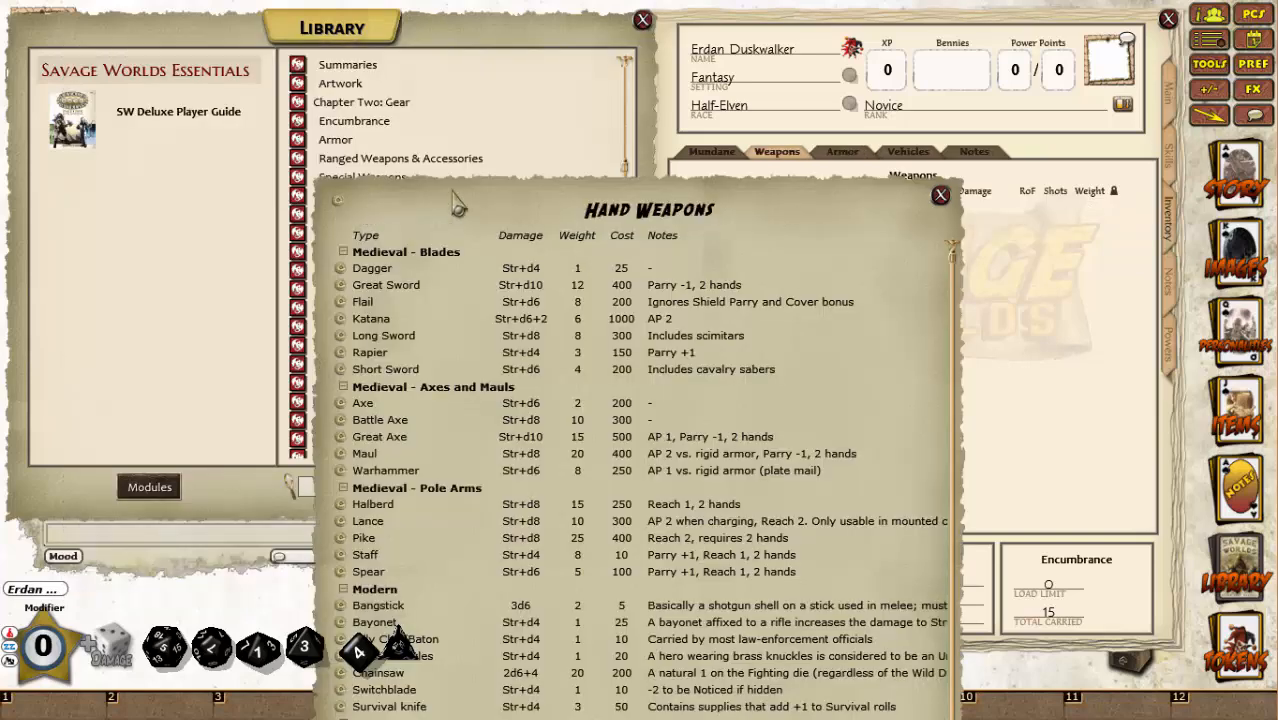
drag(591, 195, 332, 45)
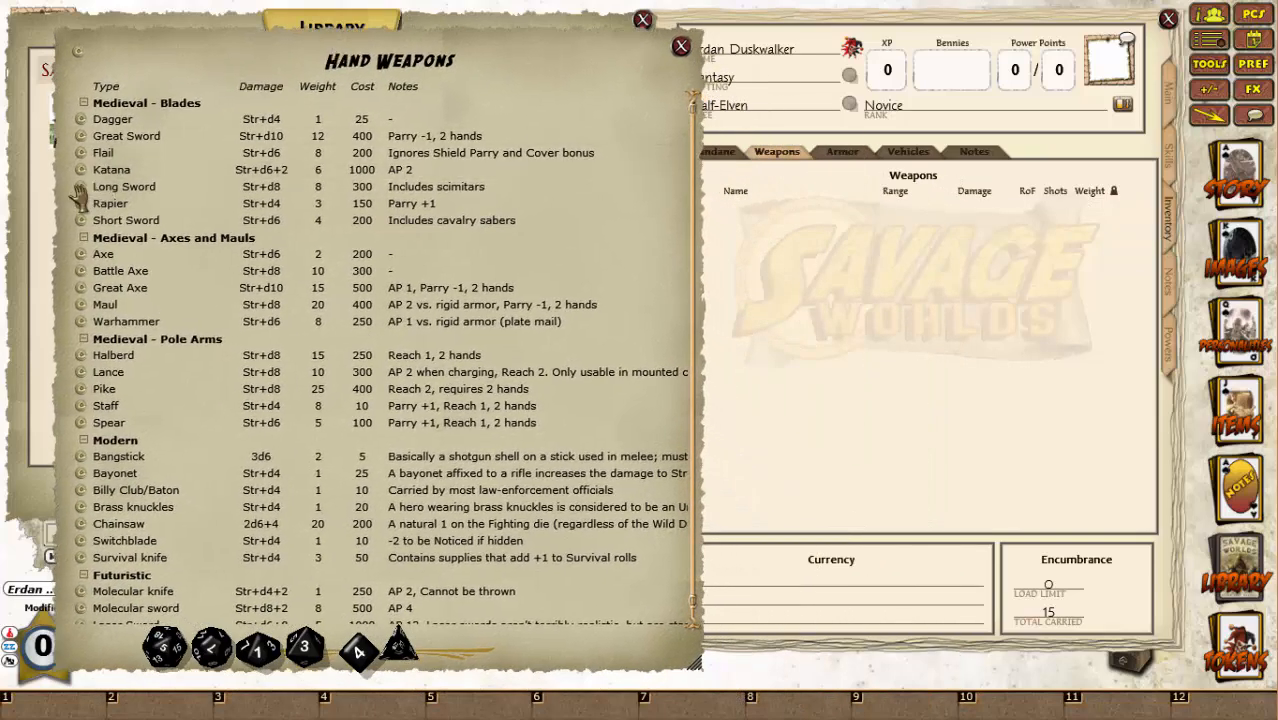
drag(80, 190, 792, 312)
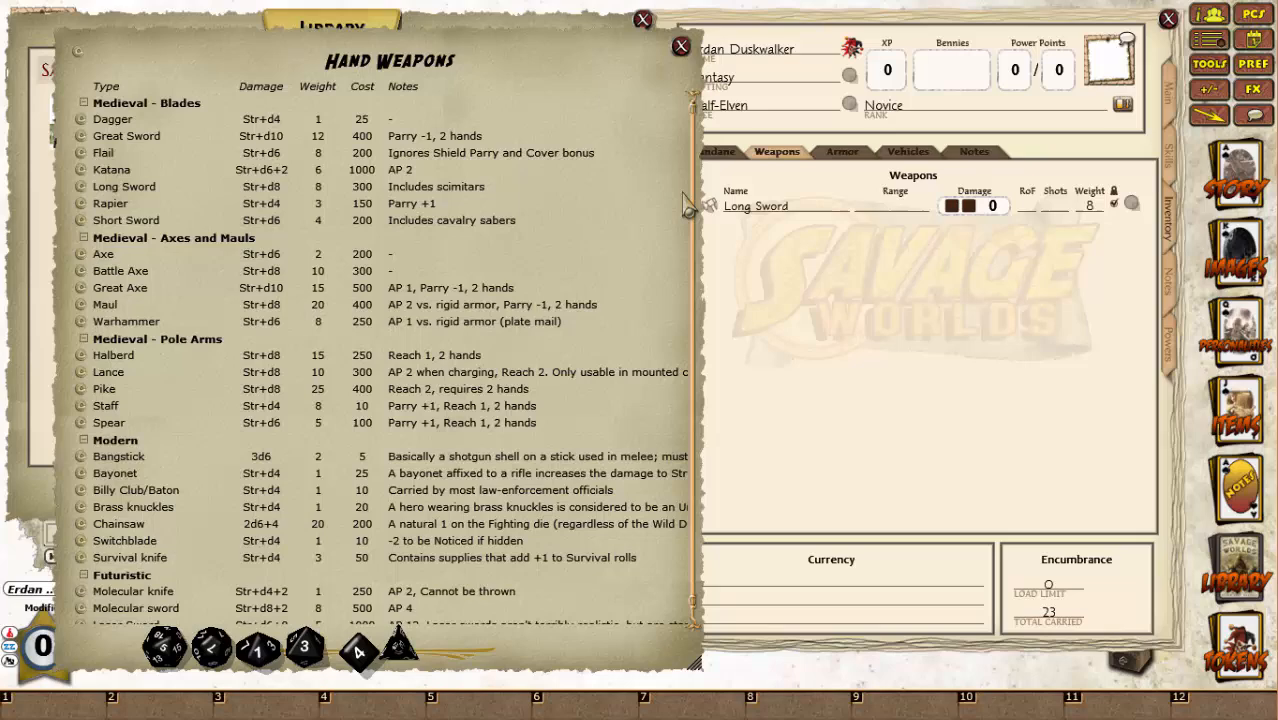
click(681, 46)
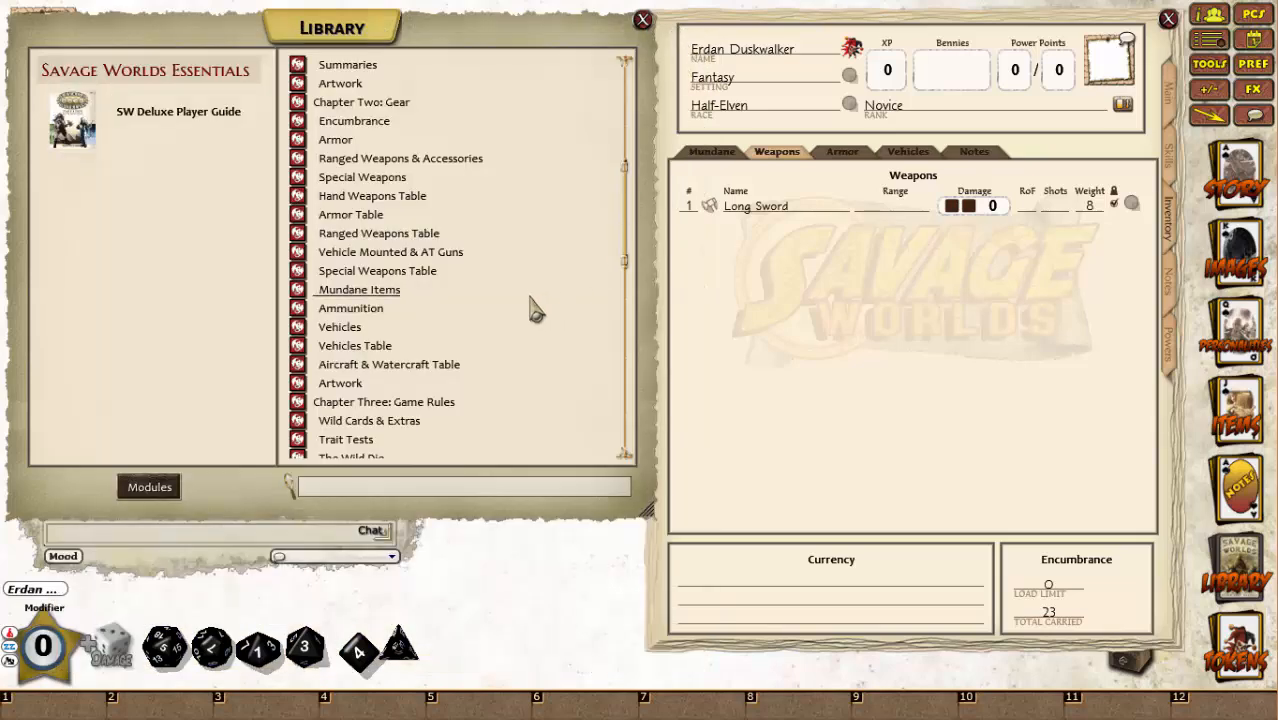
Add an English Long Bow from the Ranged Weapons Table to the character's Weapons inventory, and close the table.
click(380, 236)
drag(520, 178, 231, 38)
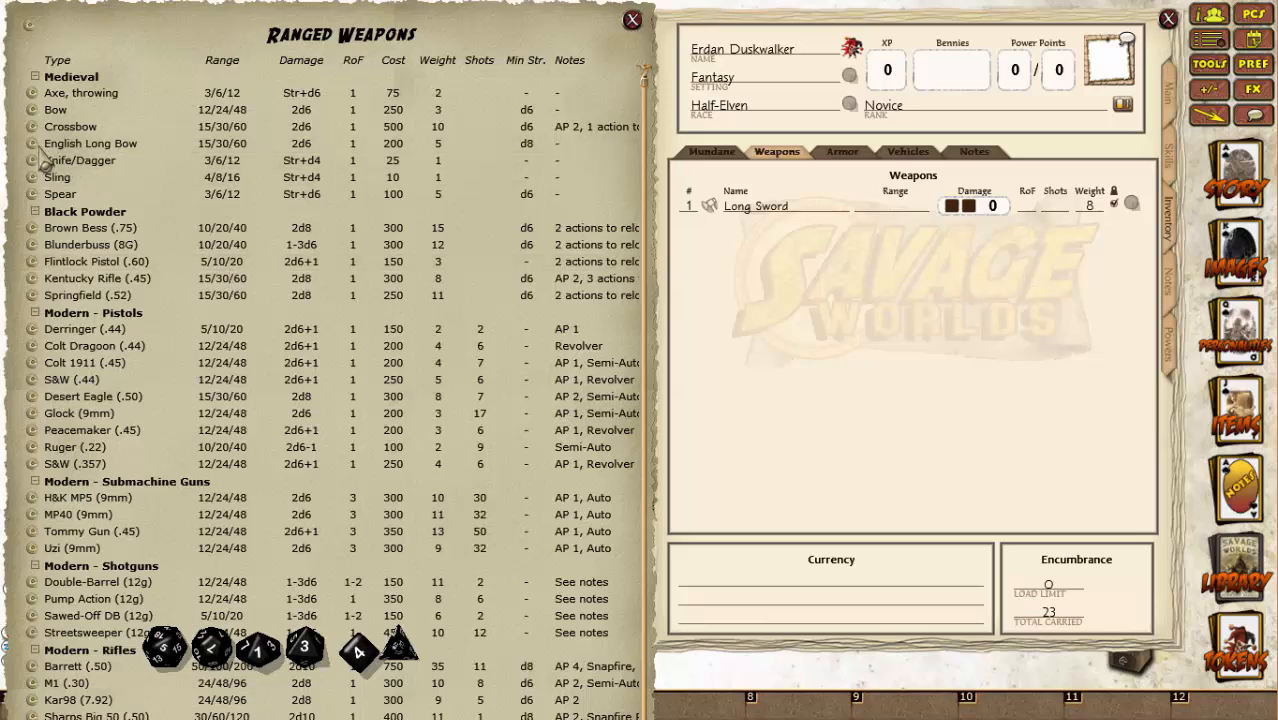
drag(32, 145, 785, 322)
click(632, 20)
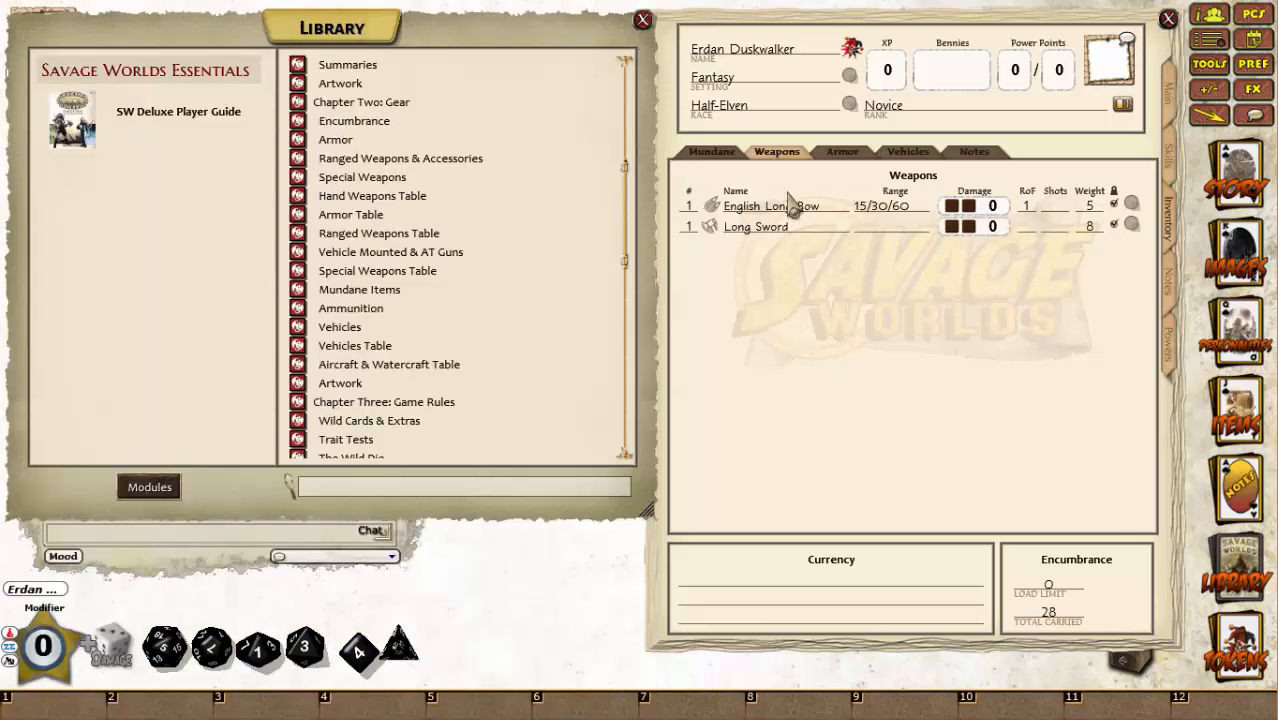
Rename the English Long Bow as Elvish Long Bow, and show the character's attacks.
click(766, 208)
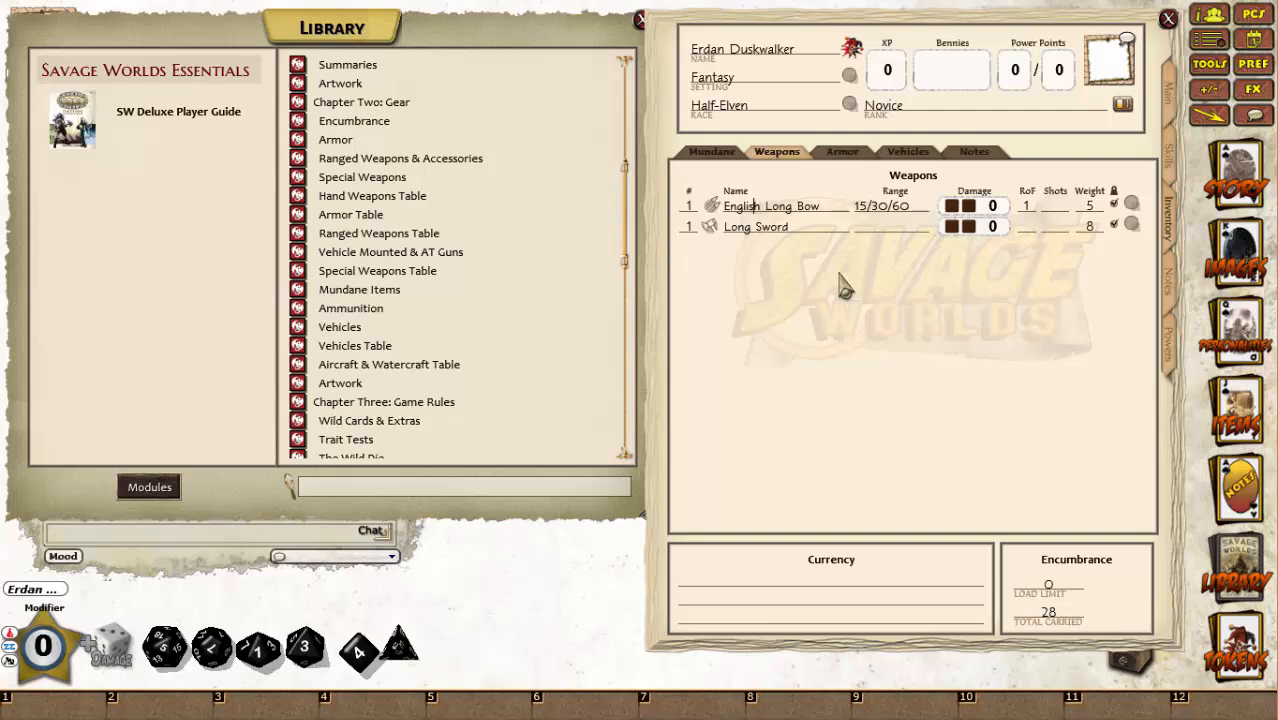
key(shift+Home)
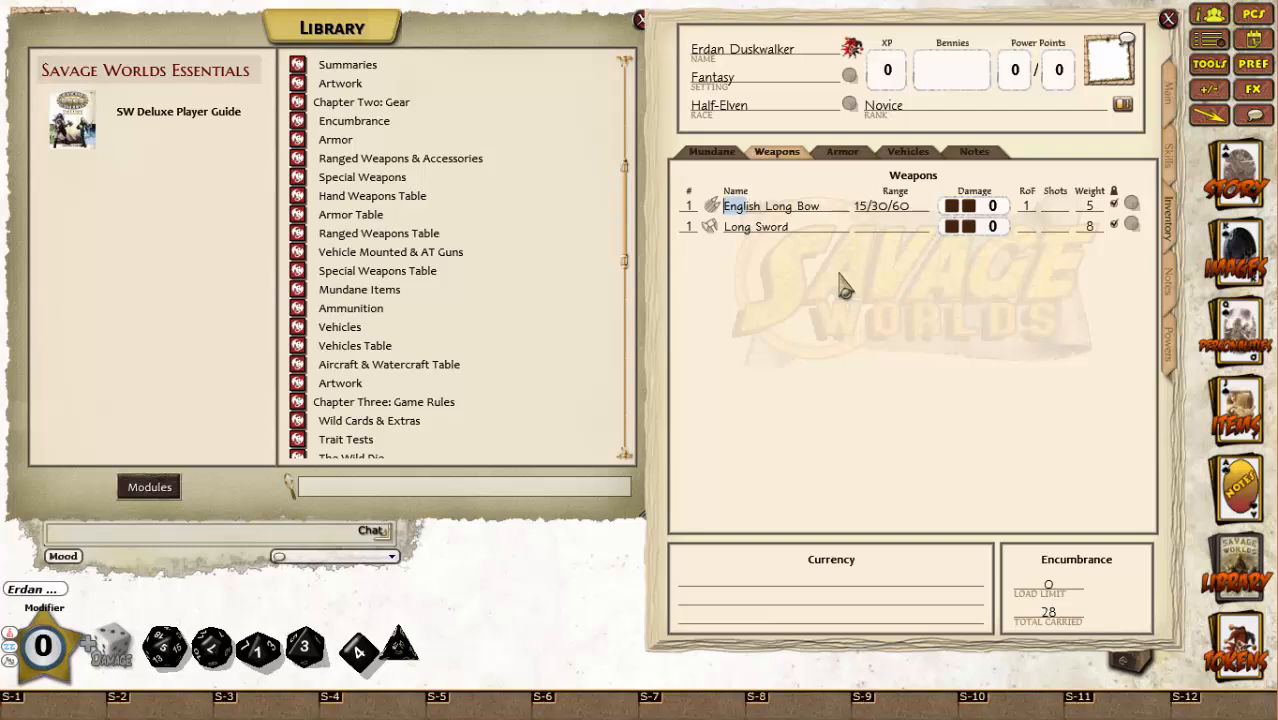
text(E)
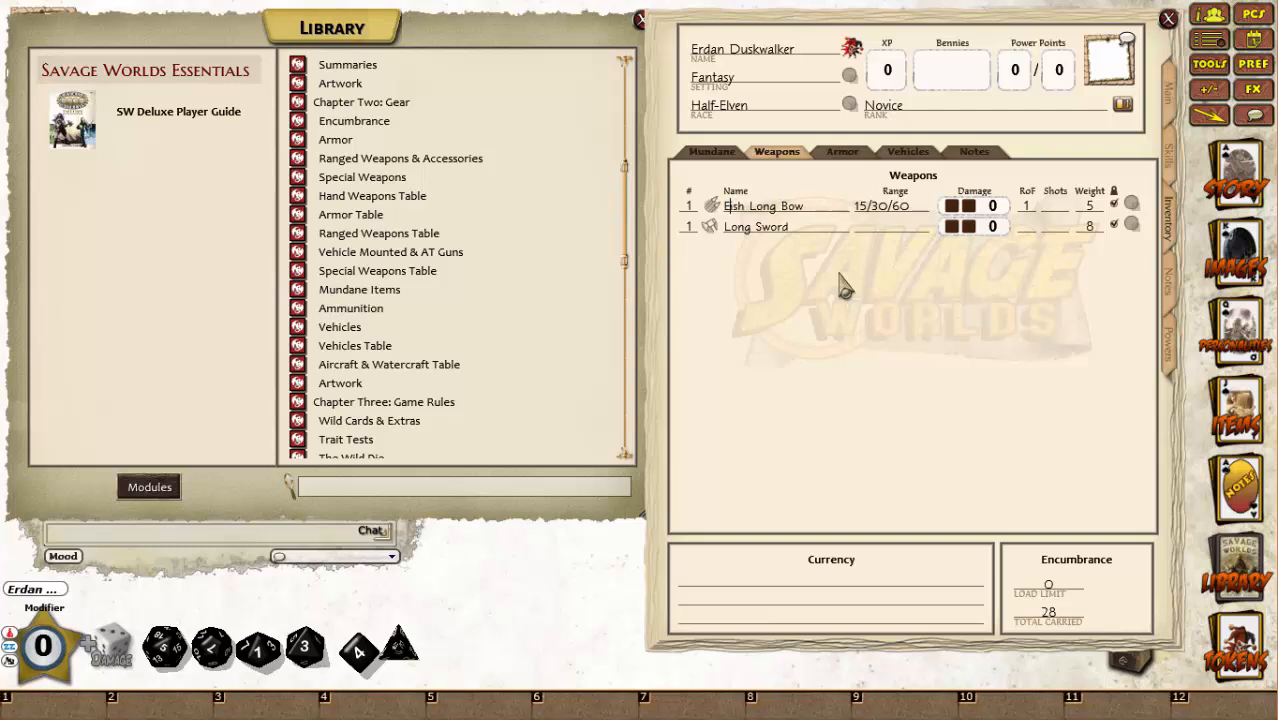
text(lvi)
click(1172, 100)
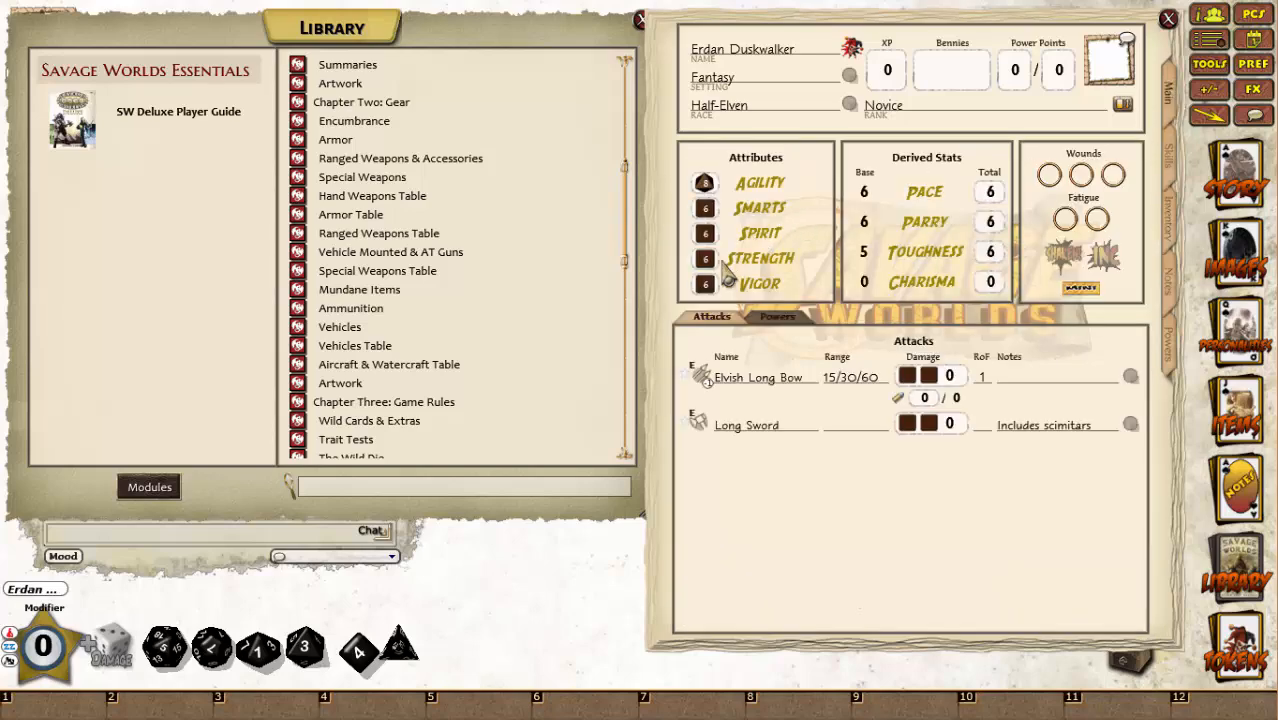
Add Backpack, Bedroll, Canteen, Flint and steel, Normal clothing, Quiver, Whetstone, Whistle and Winter boots from the Mundane Items table to the character's mundane inventory.
click(1174, 176)
click(1174, 213)
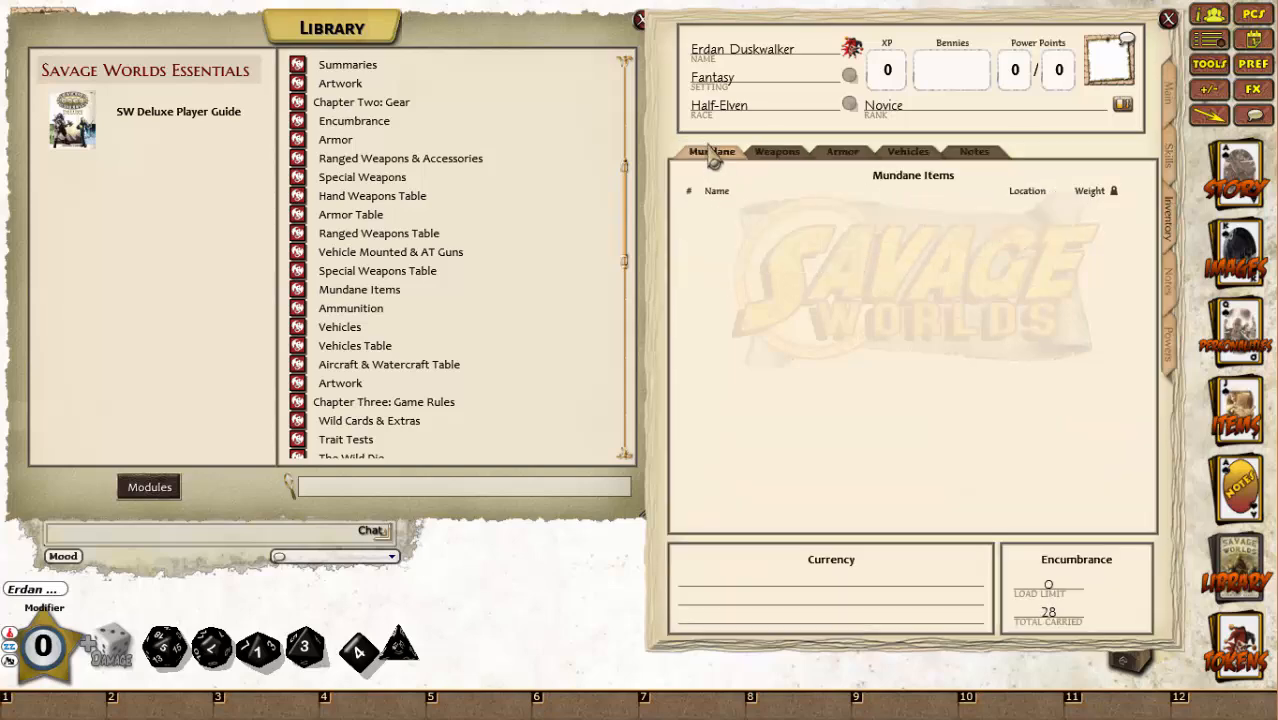
click(359, 289)
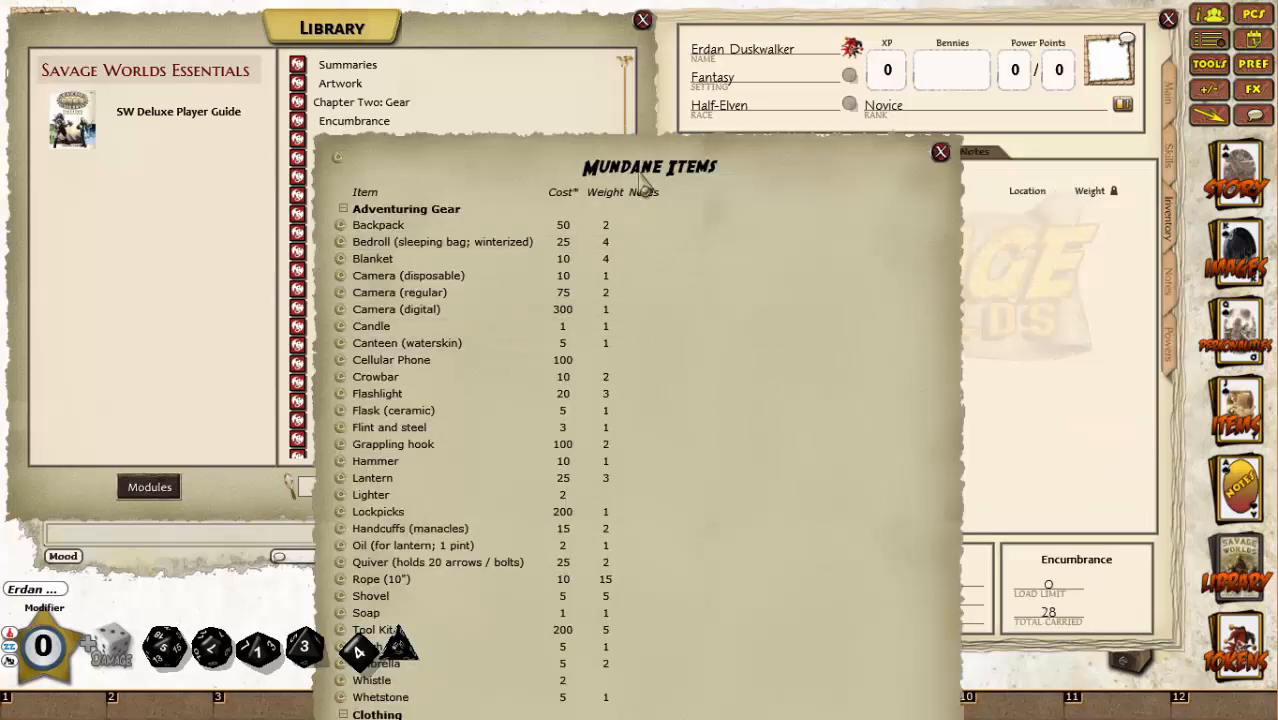
drag(632, 148, 355, 12)
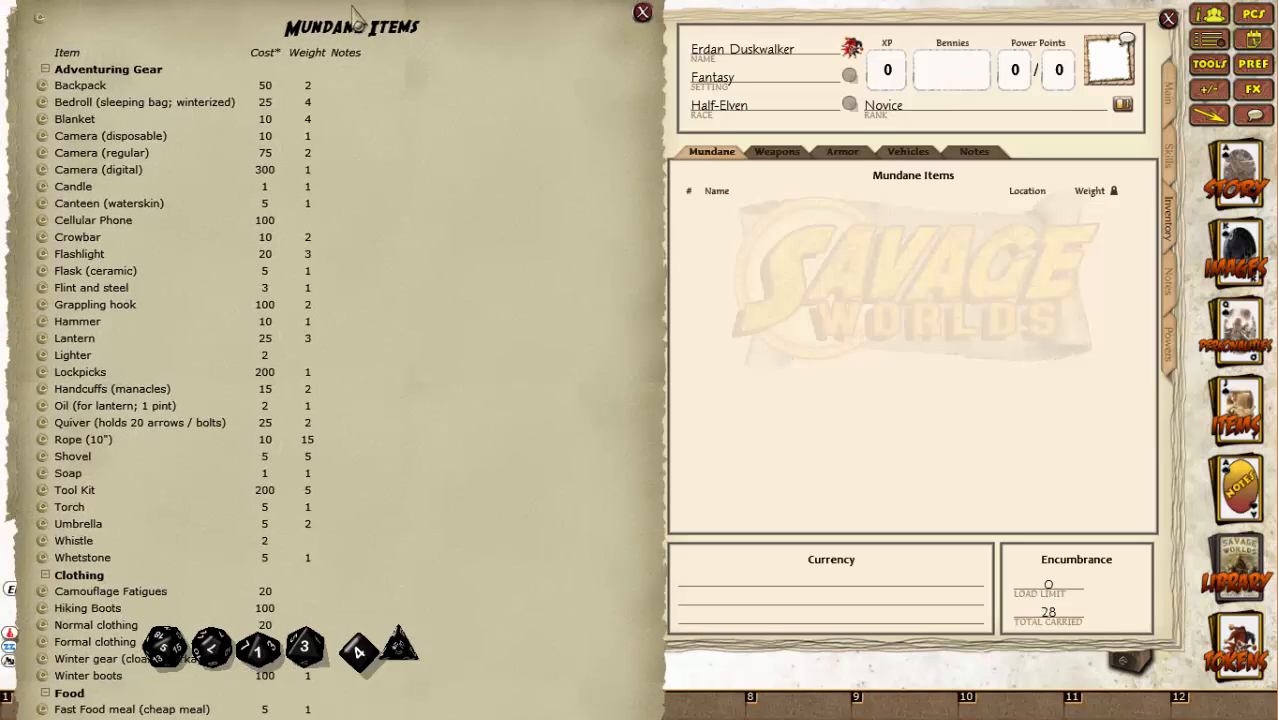
click(780, 430)
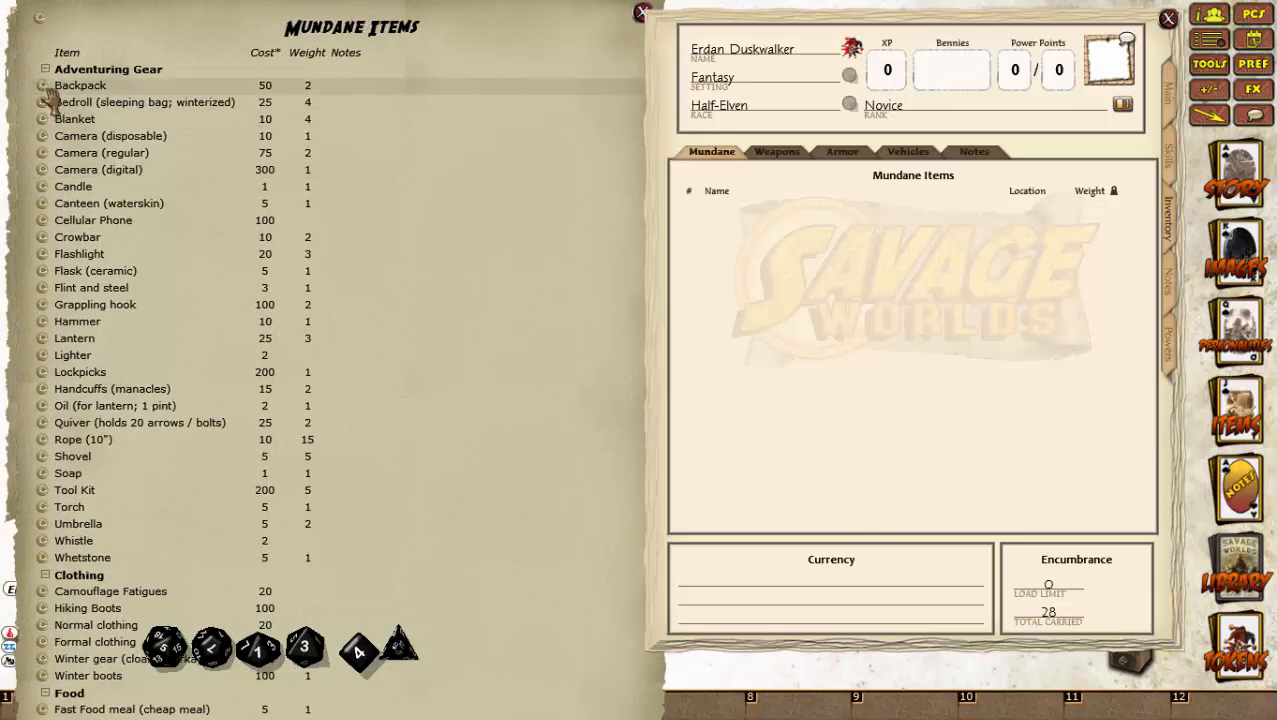
drag(47, 93, 765, 227)
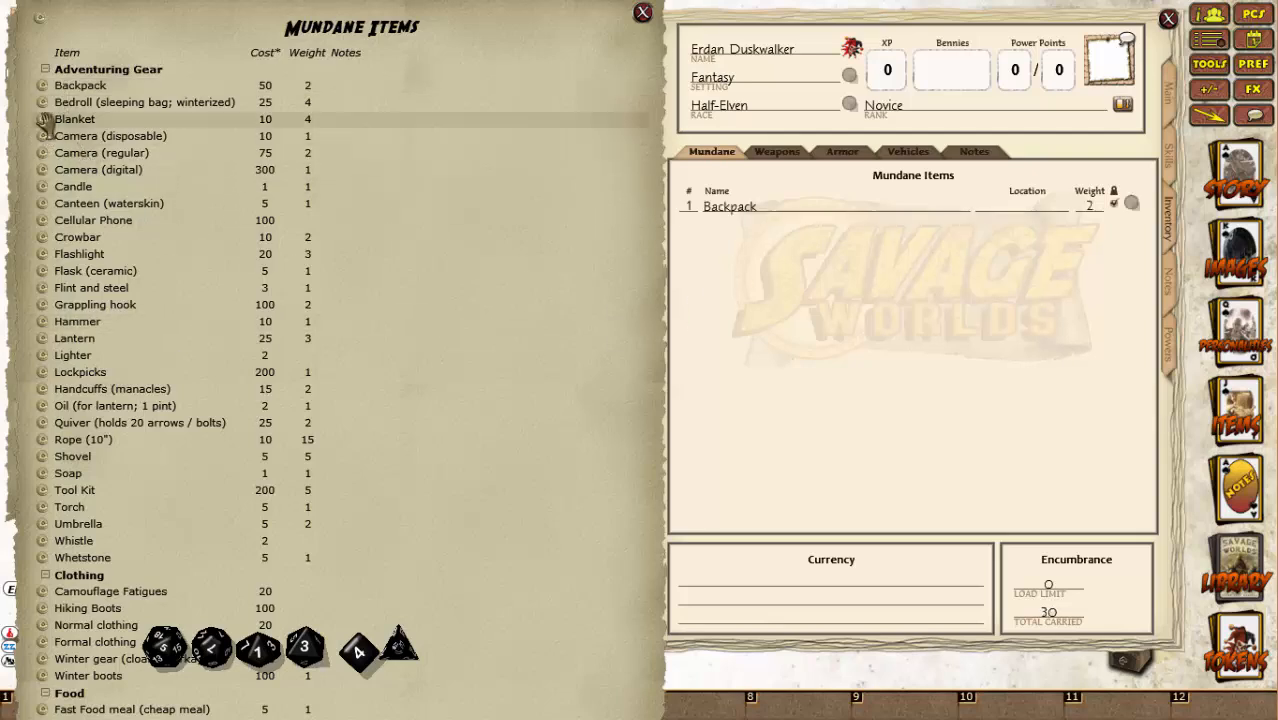
drag(45, 102, 846, 310)
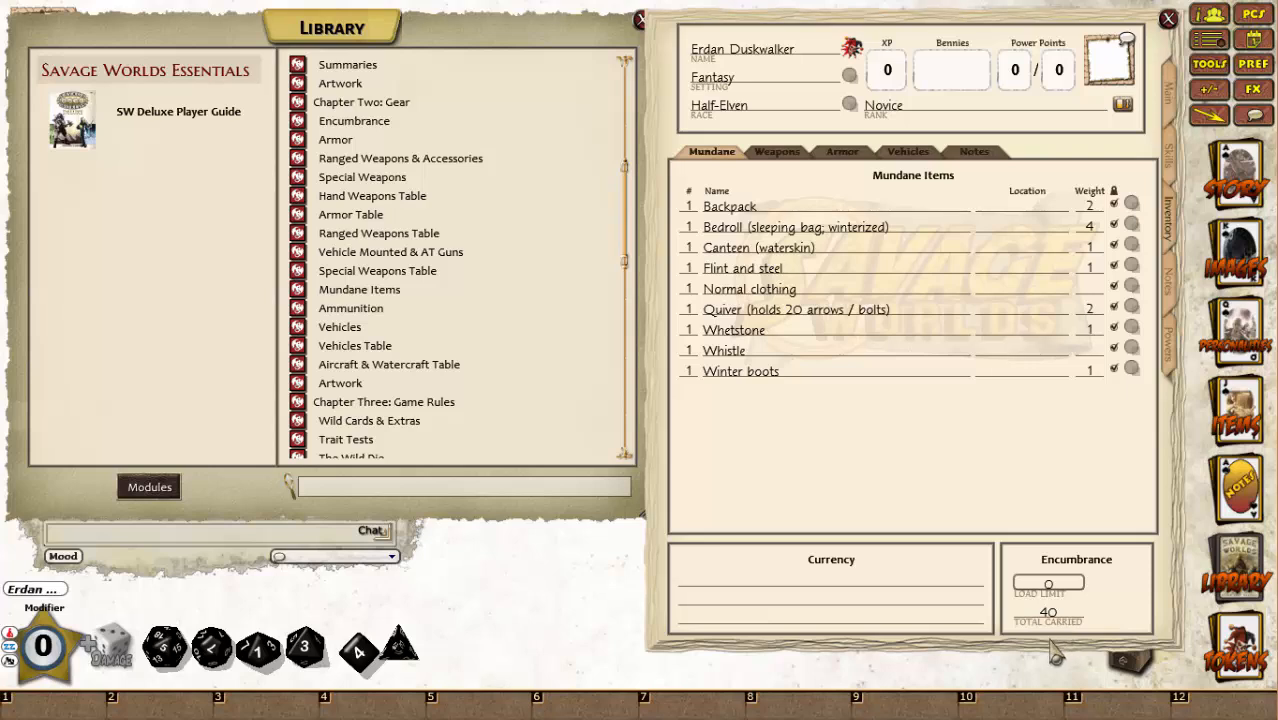
Try a load limit of 30 in the character's Encumbrance, and clear it again.
text(30)
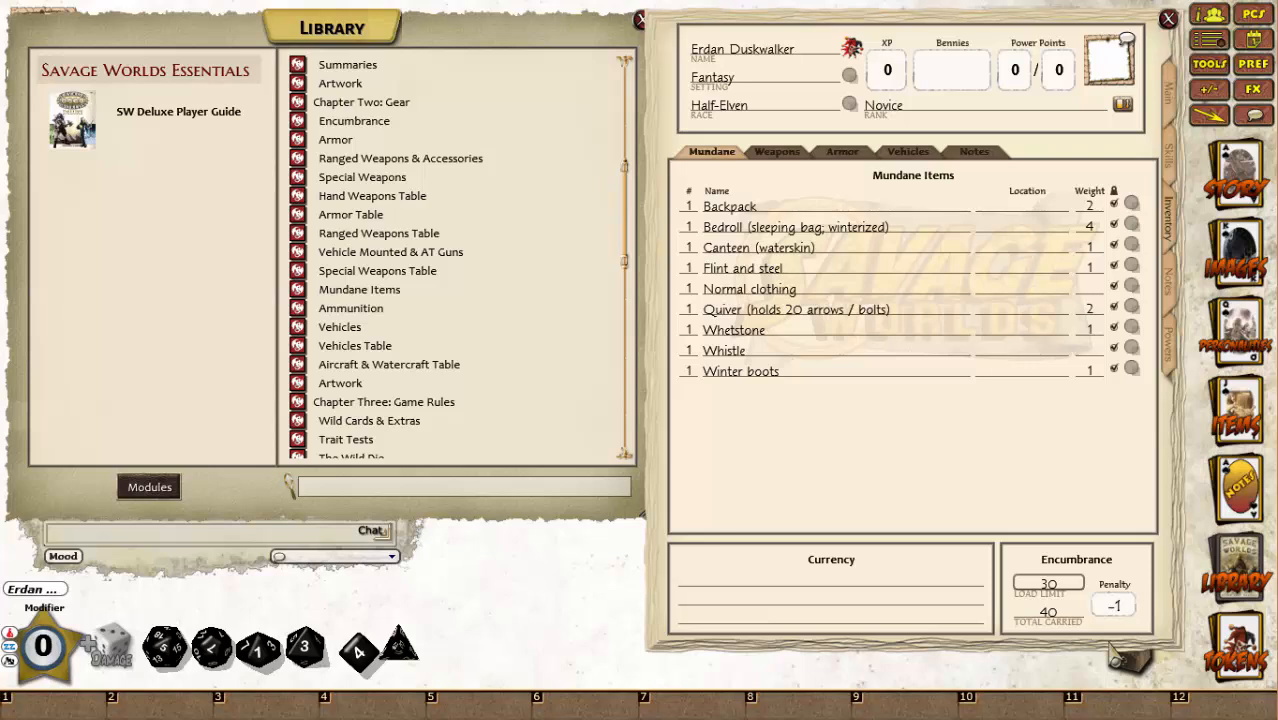
key(BackSpace)
key(BackSpace)
text(40)
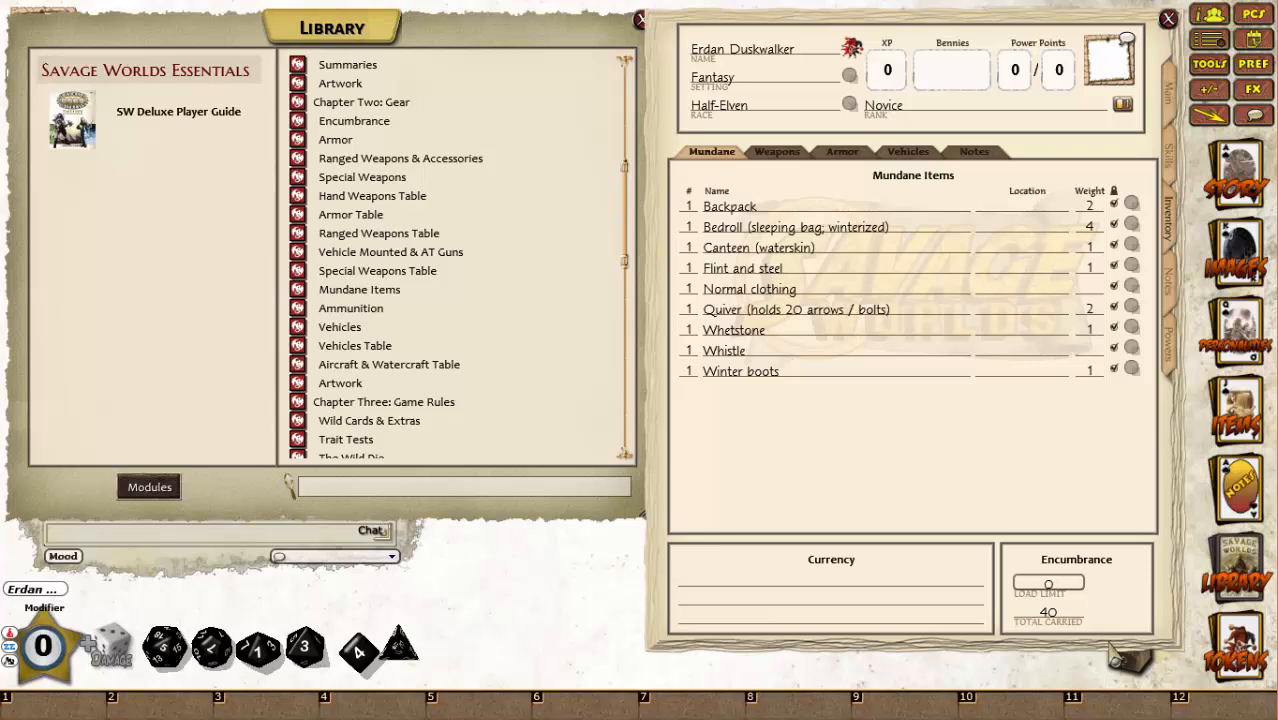
Add Elvish and Orcish to the Languages in the character's notes, and close the Languages list.
click(1178, 305)
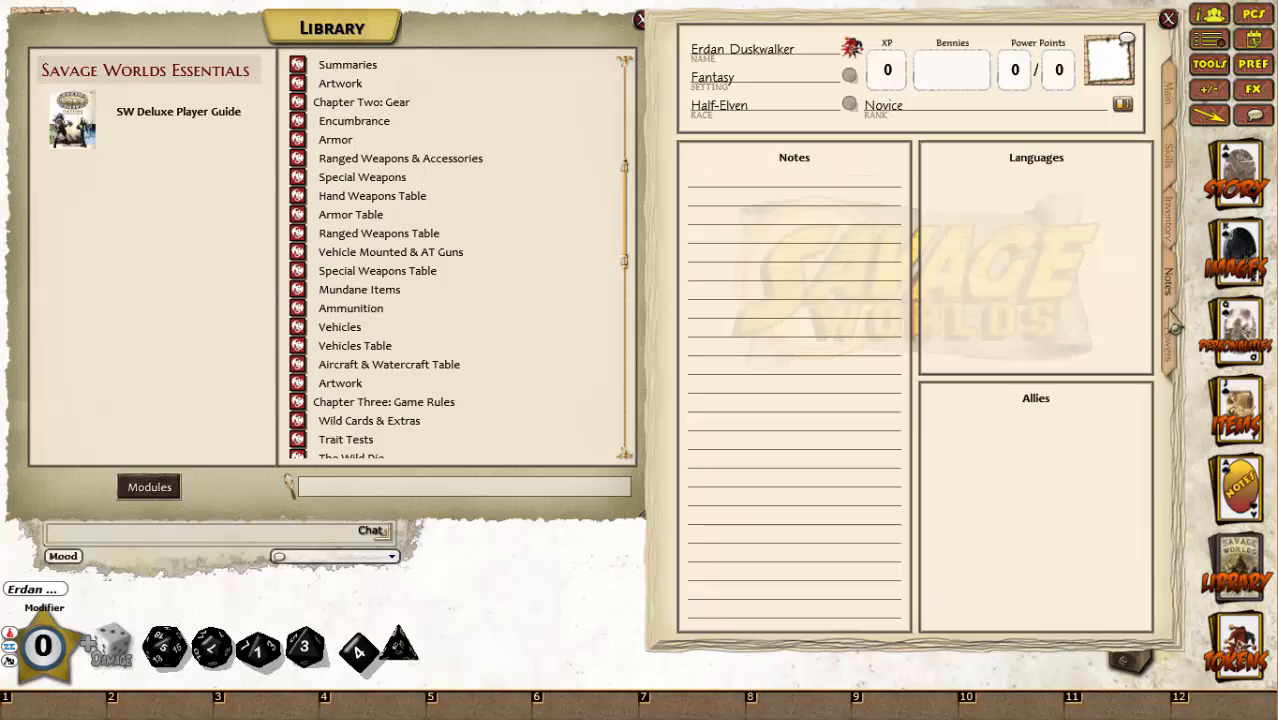
click(1253, 118)
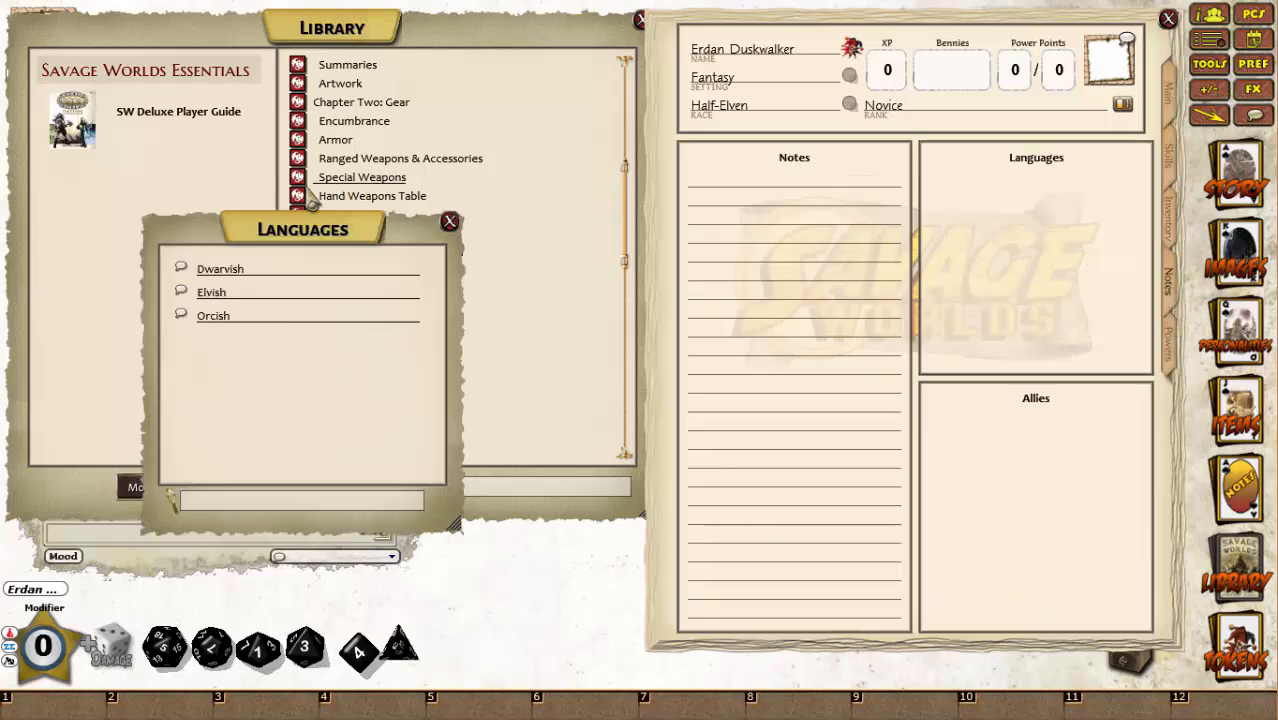
drag(183, 292, 1050, 270)
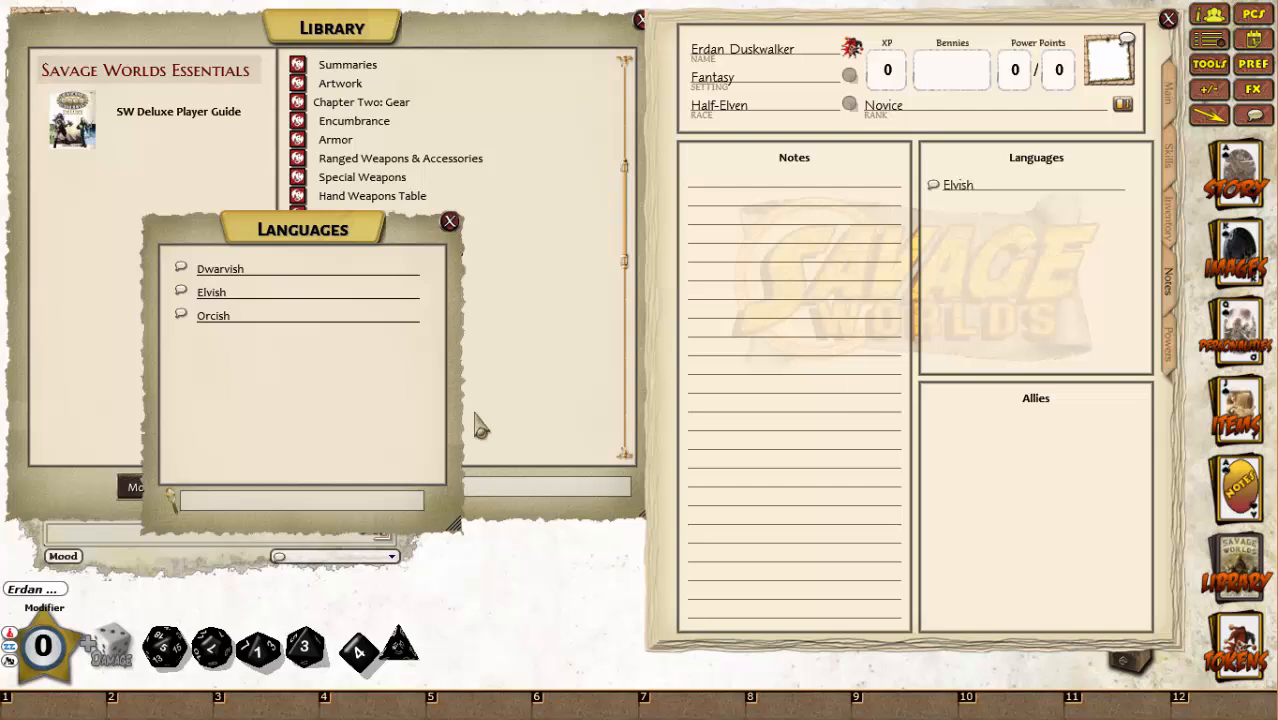
drag(186, 318, 1006, 322)
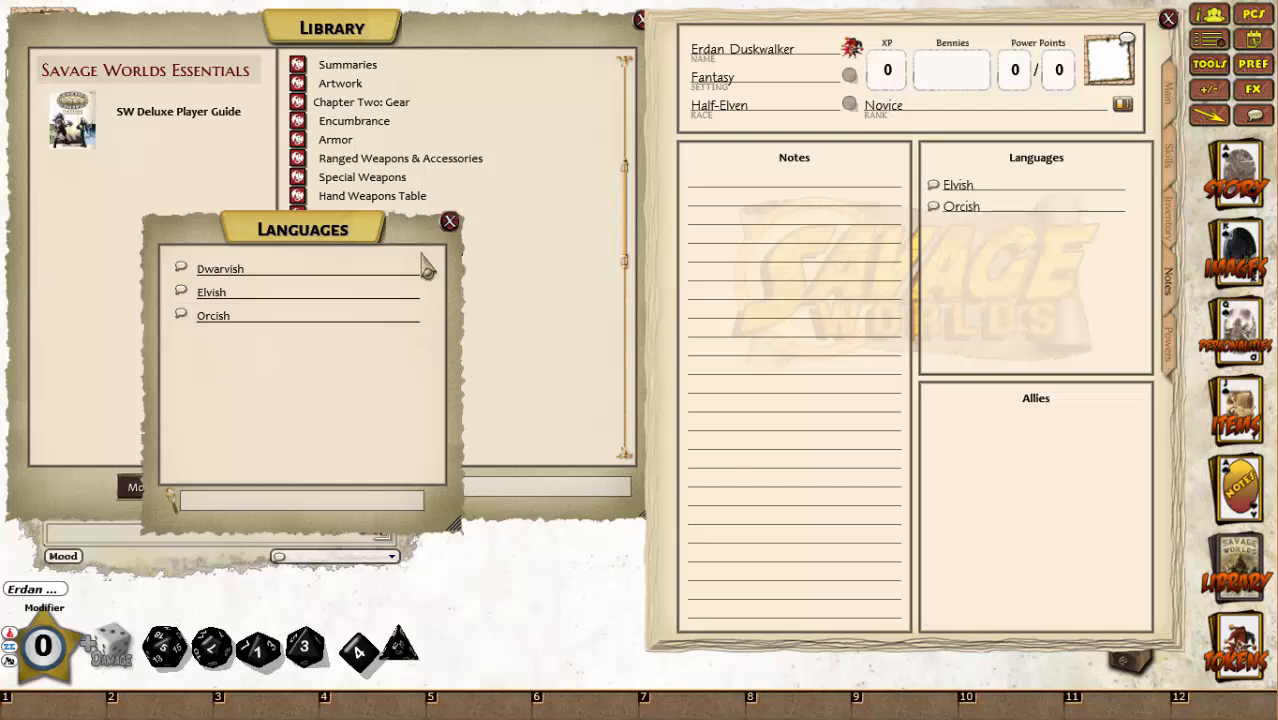
click(450, 221)
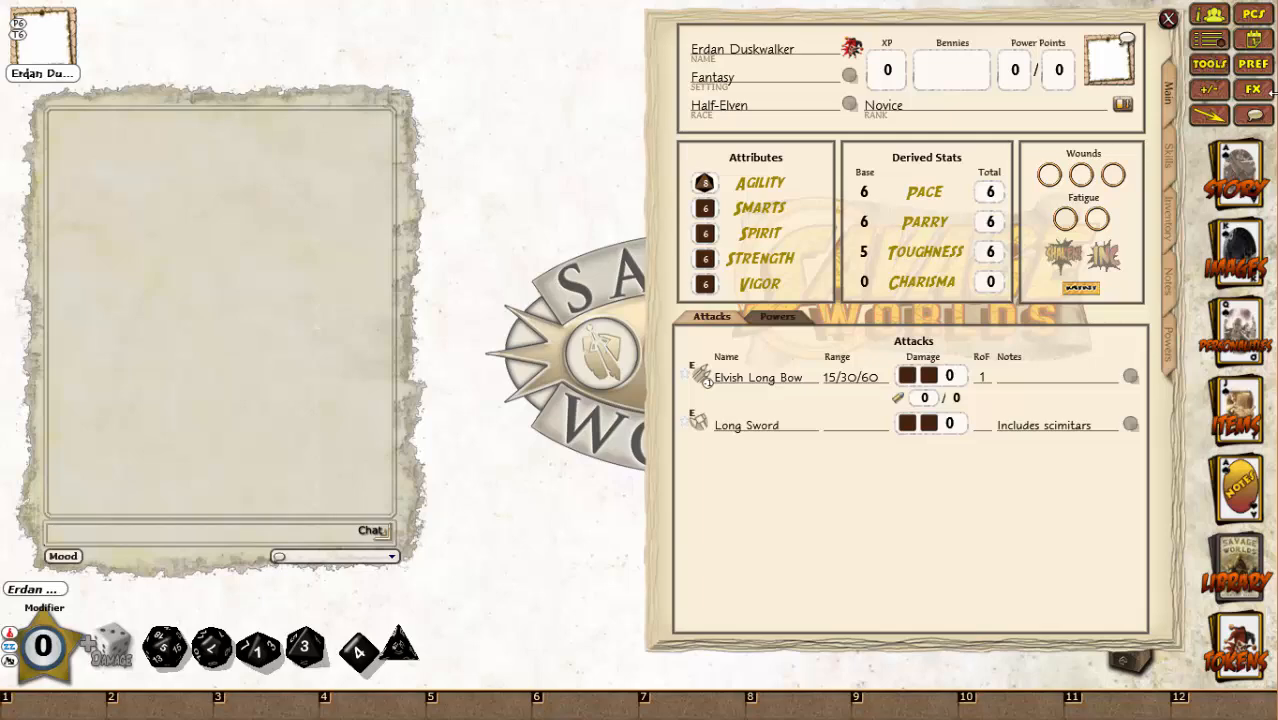
Browse the portrait images and assign the white-haired, dark-skinned figure as the character's portrait.
click(1117, 70)
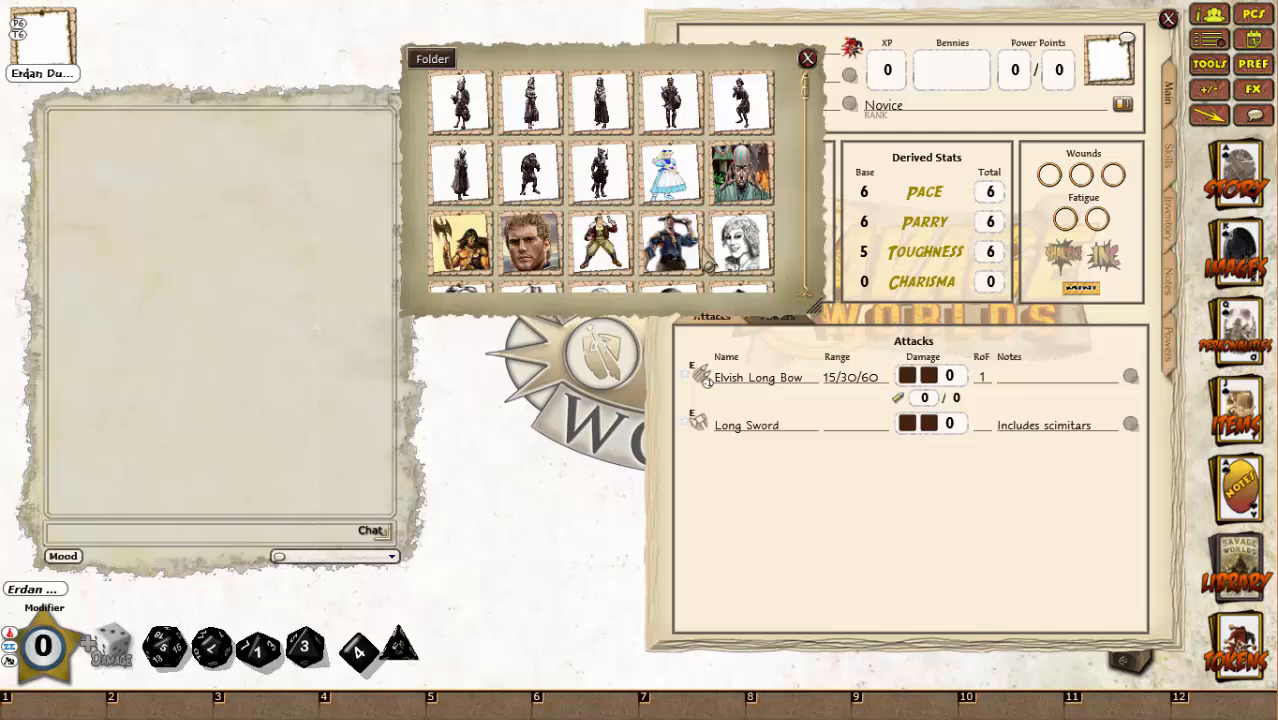
scroll(718, 258, down, 8)
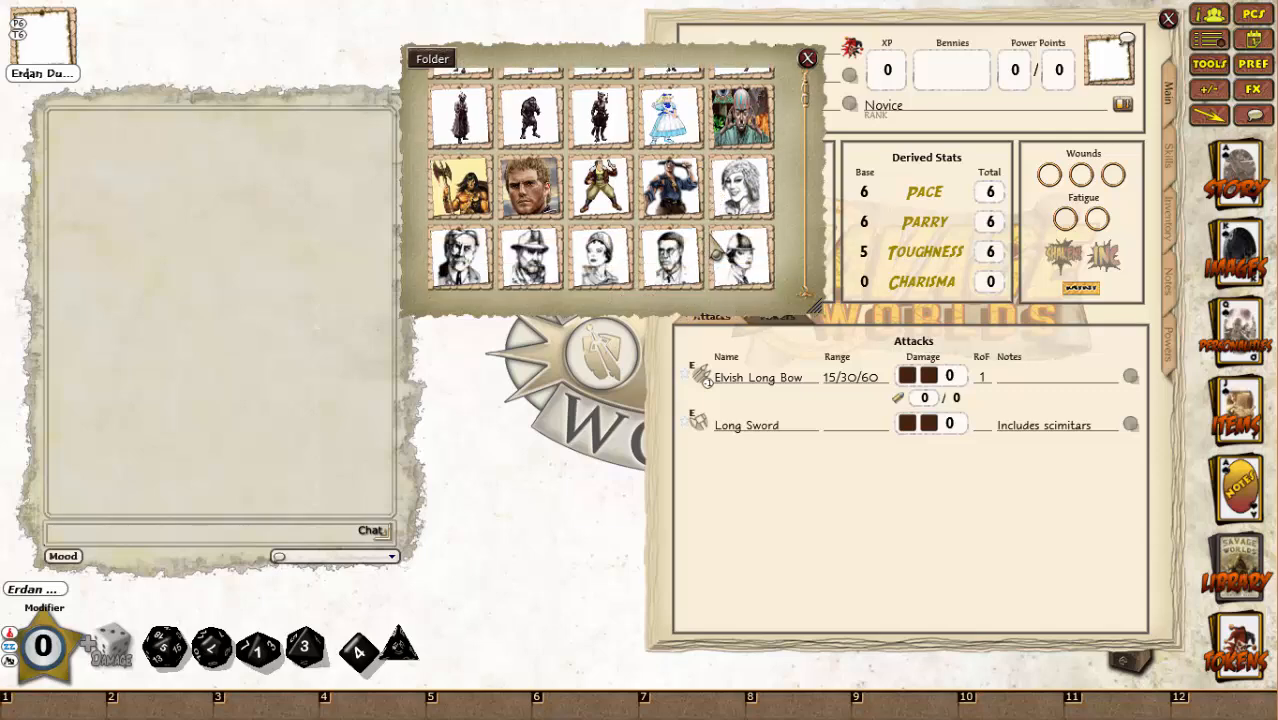
scroll(717, 256, down, 6)
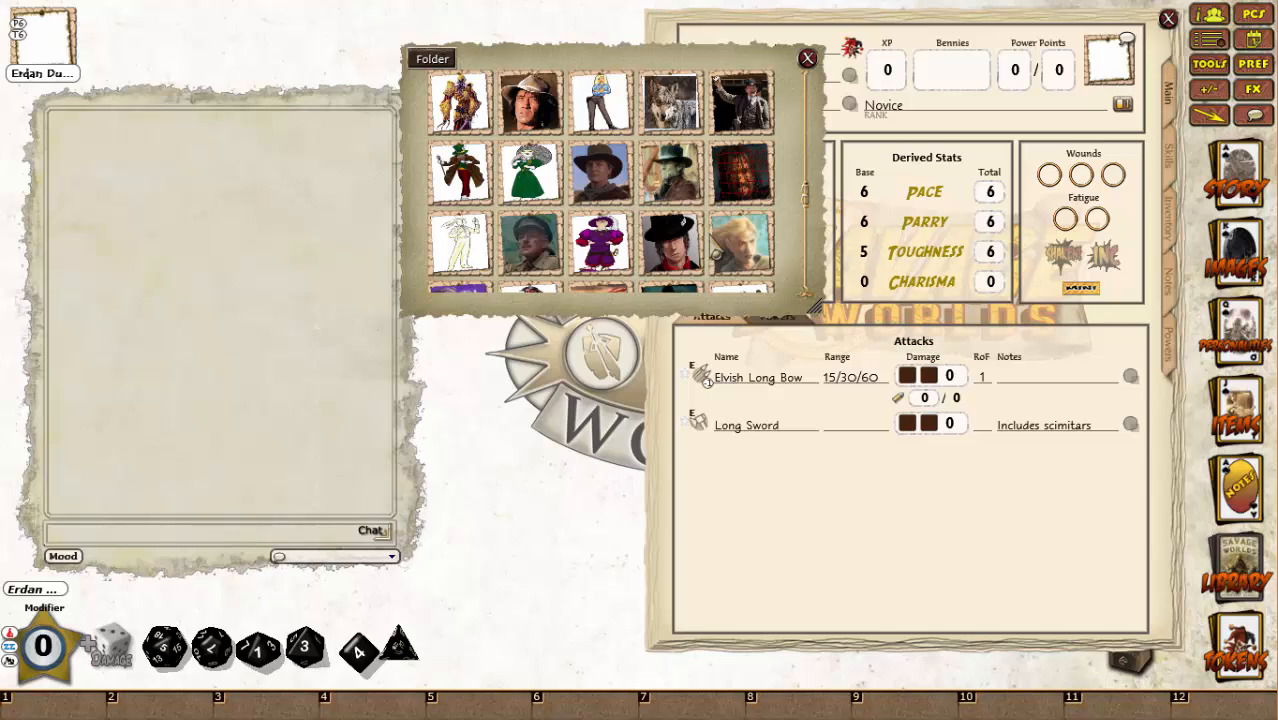
scroll(716, 254, down, 6)
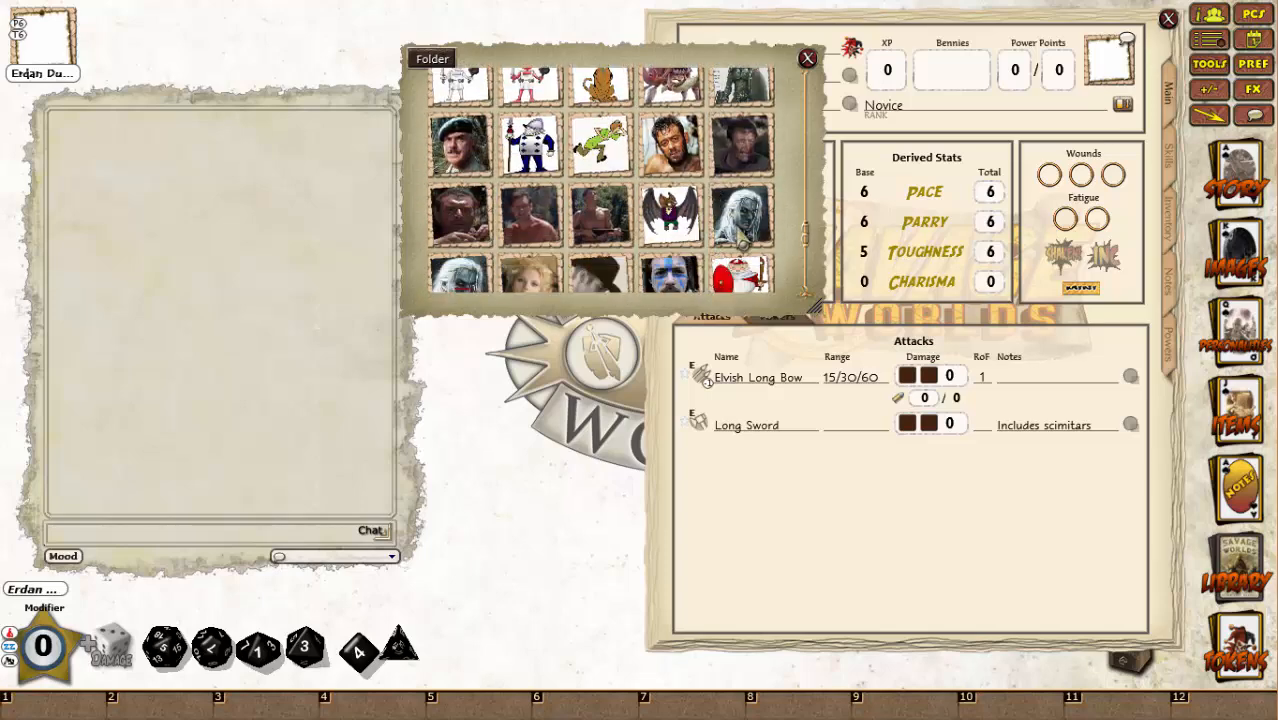
drag(742, 240, 1112, 57)
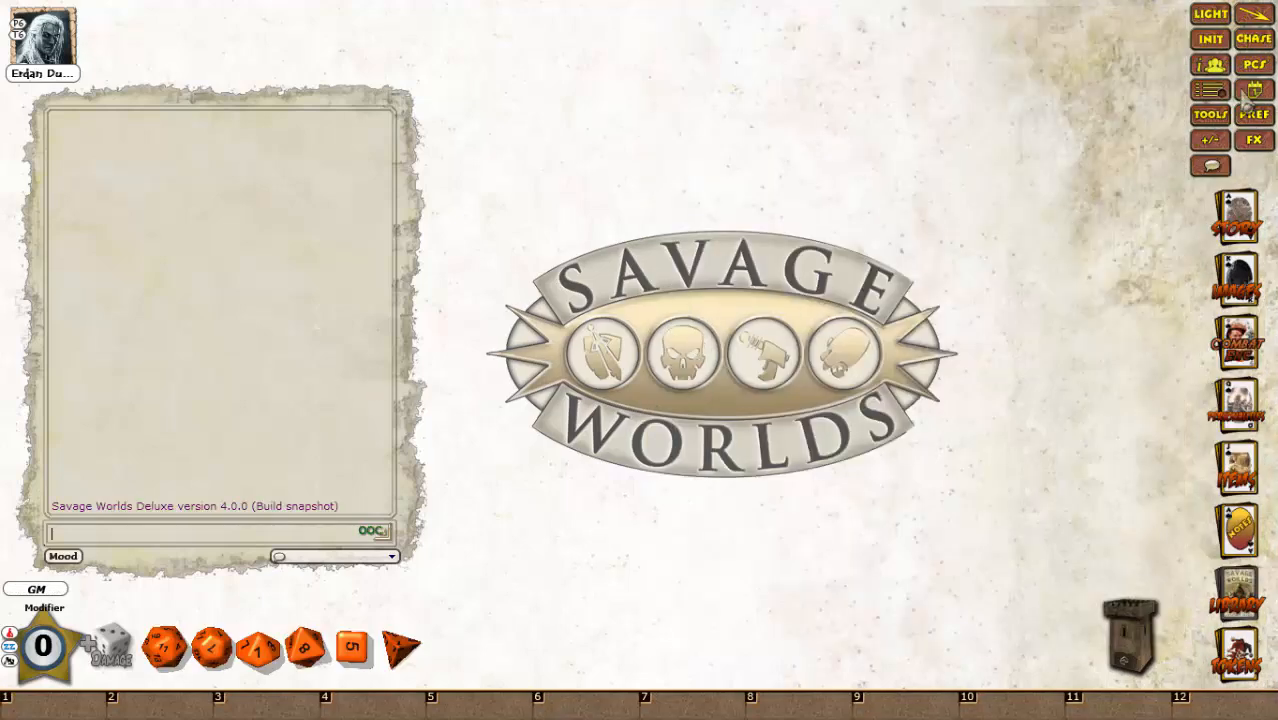
Check the character's entry in the Character Selection list, close the list, and open the full character sheet from the active portrait.
click(1258, 68)
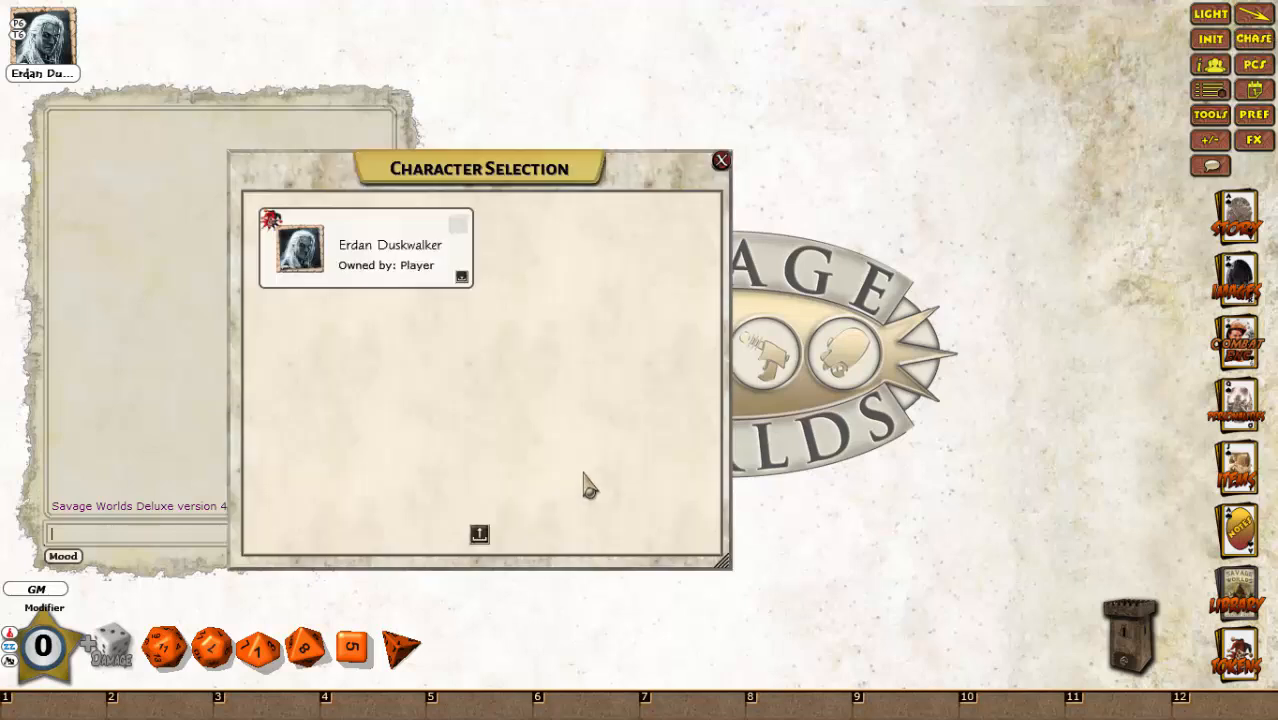
drag(585, 485, 795, 423)
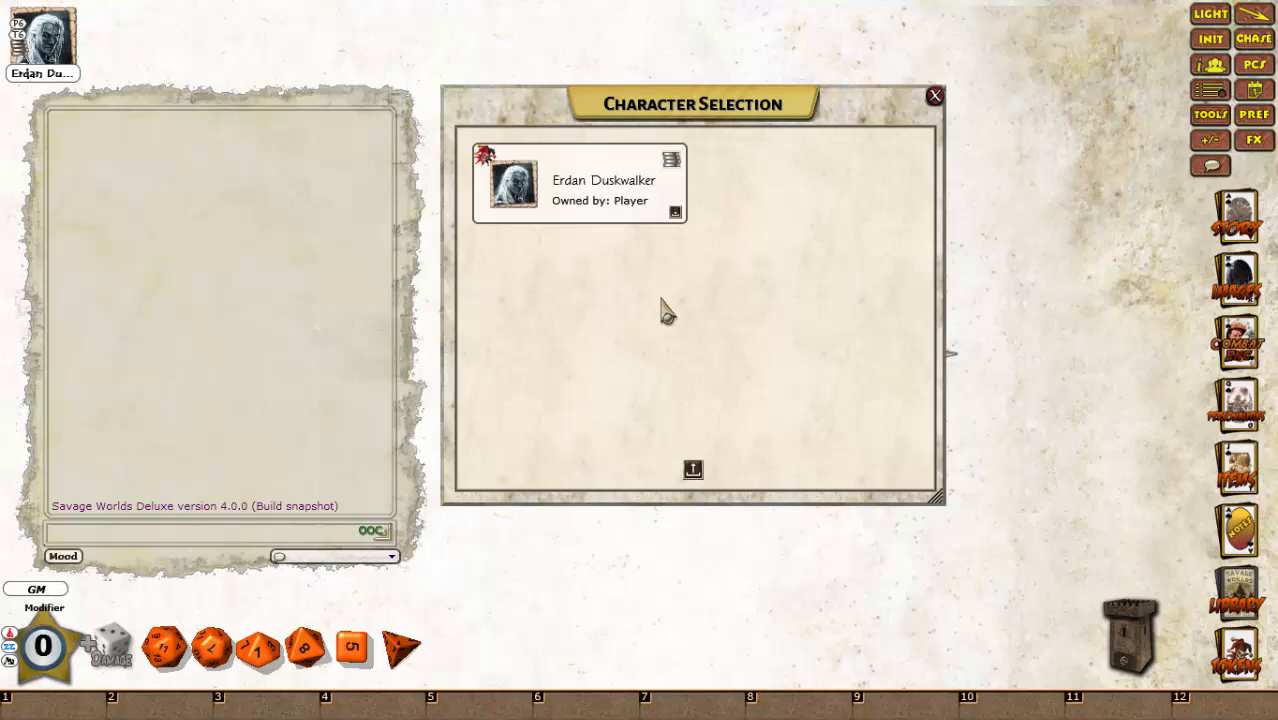
click(935, 97)
click(60, 58)
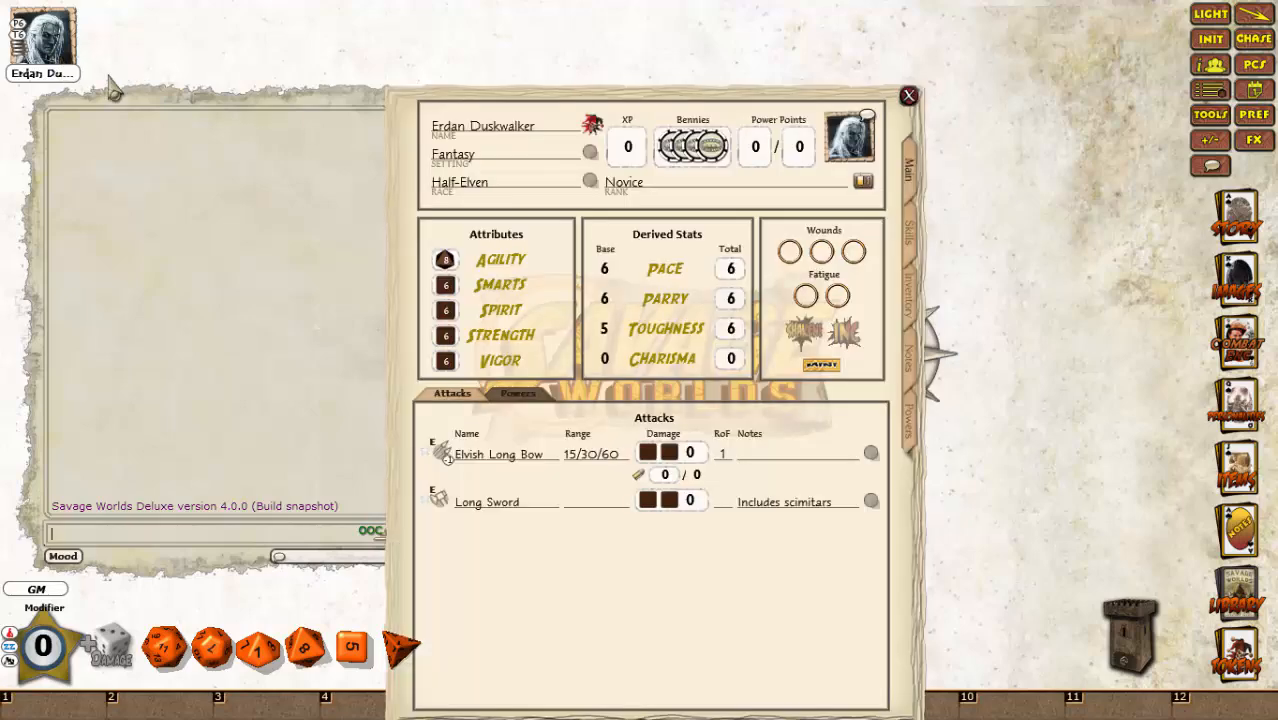
drag(684, 628, 860, 550)
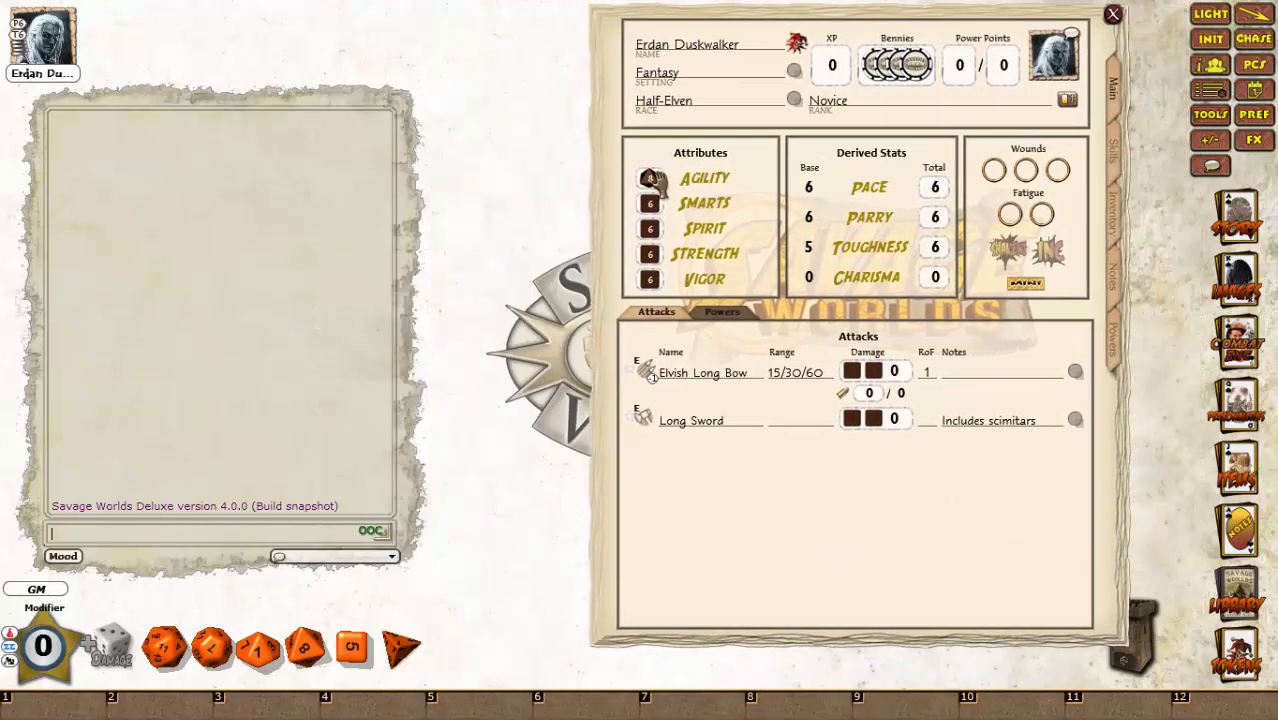
Roll the character's Agility, Smarts, Spirit, Vigor and Strength dice into the chat as GM.
drag(650, 178, 216, 445)
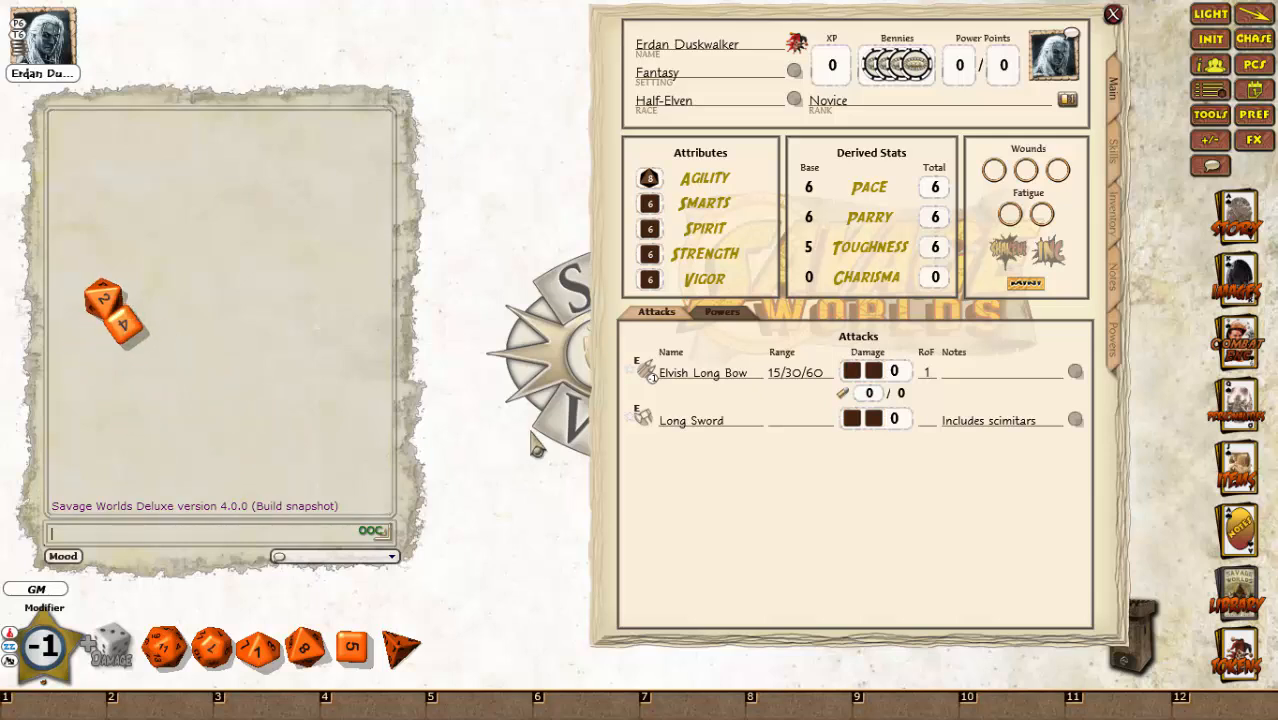
drag(655, 205, 264, 420)
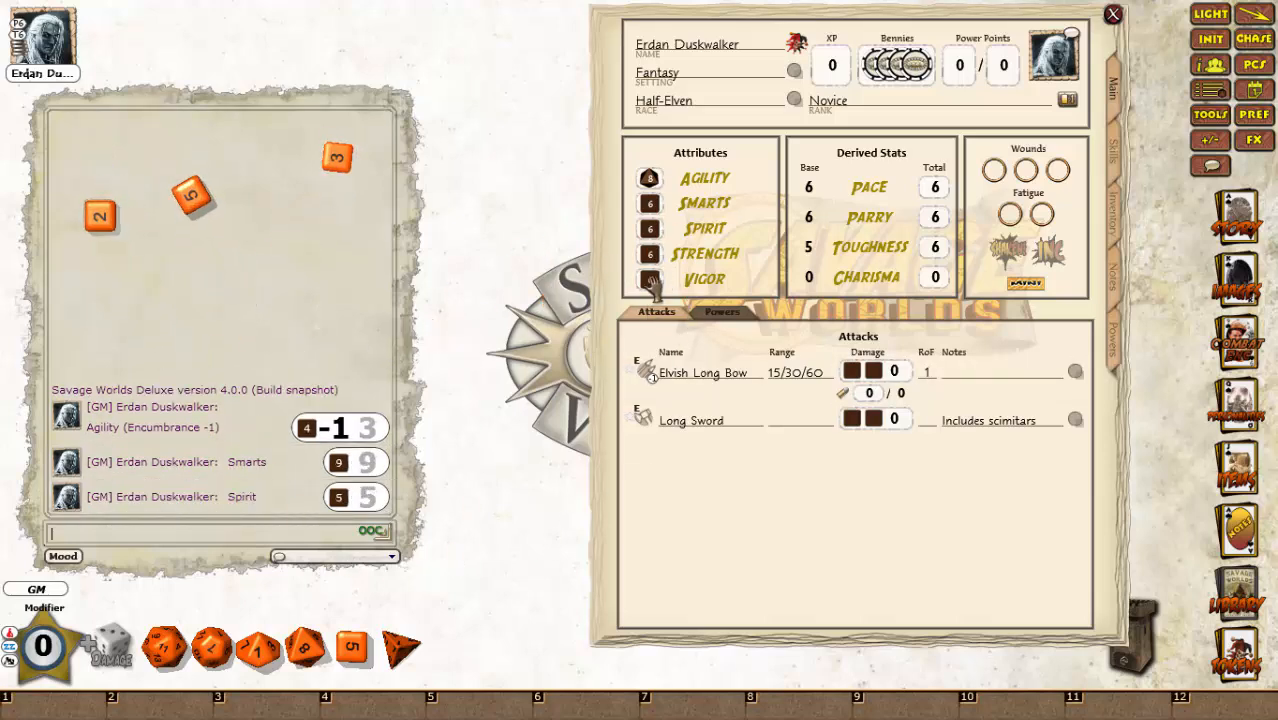
drag(652, 256, 256, 432)
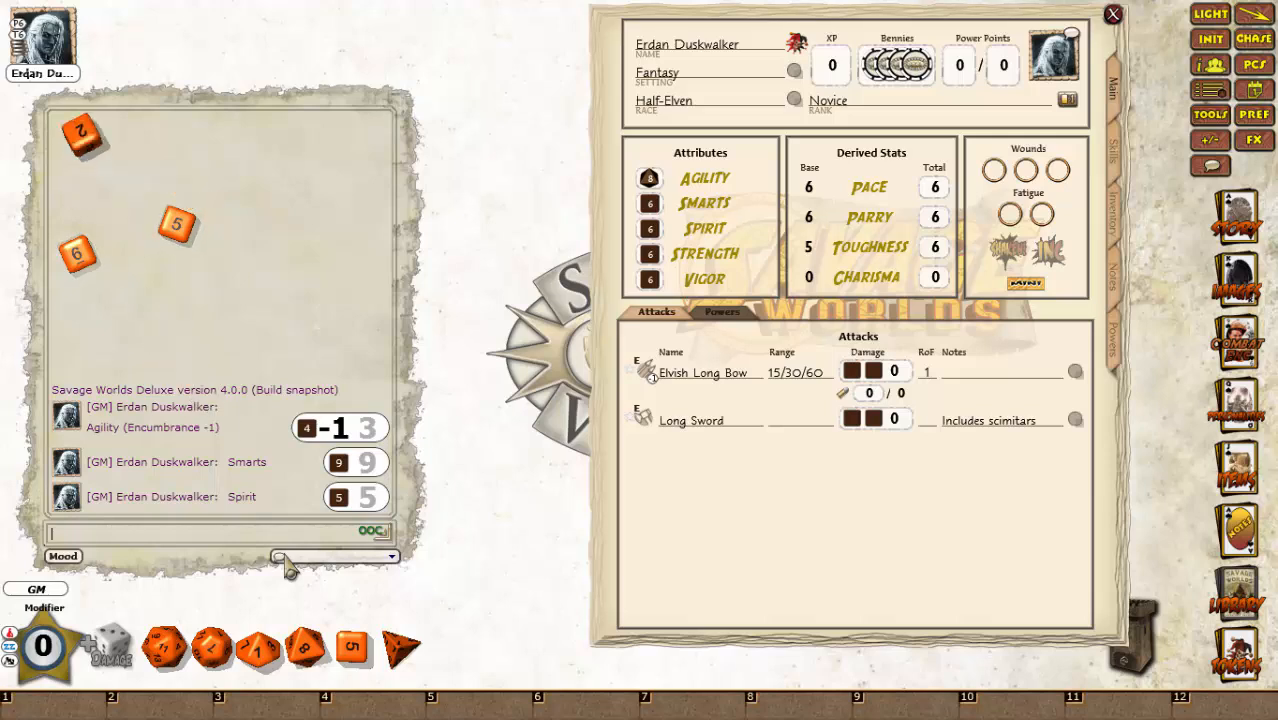
drag(652, 255, 195, 437)
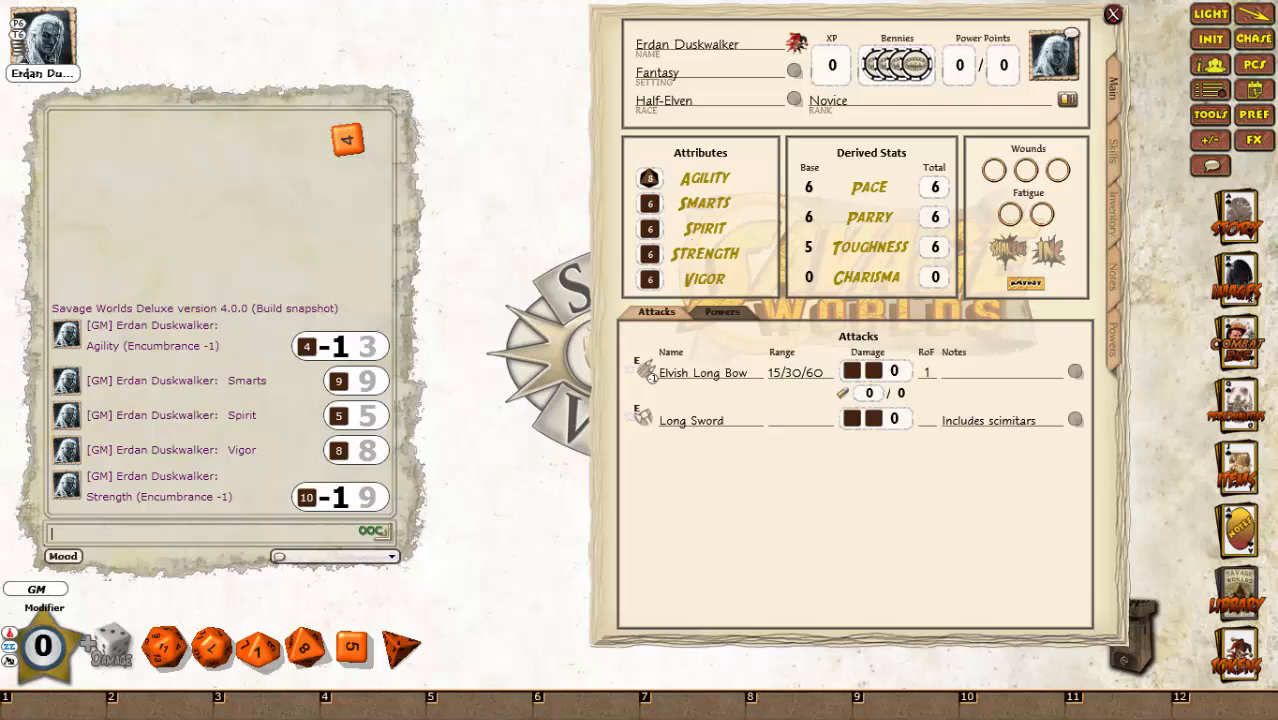
View the character's mini sheet and its attacks section as GM, and close them along with the full sheet.
click(1028, 290)
drag(678, 293, 787, 40)
click(835, 35)
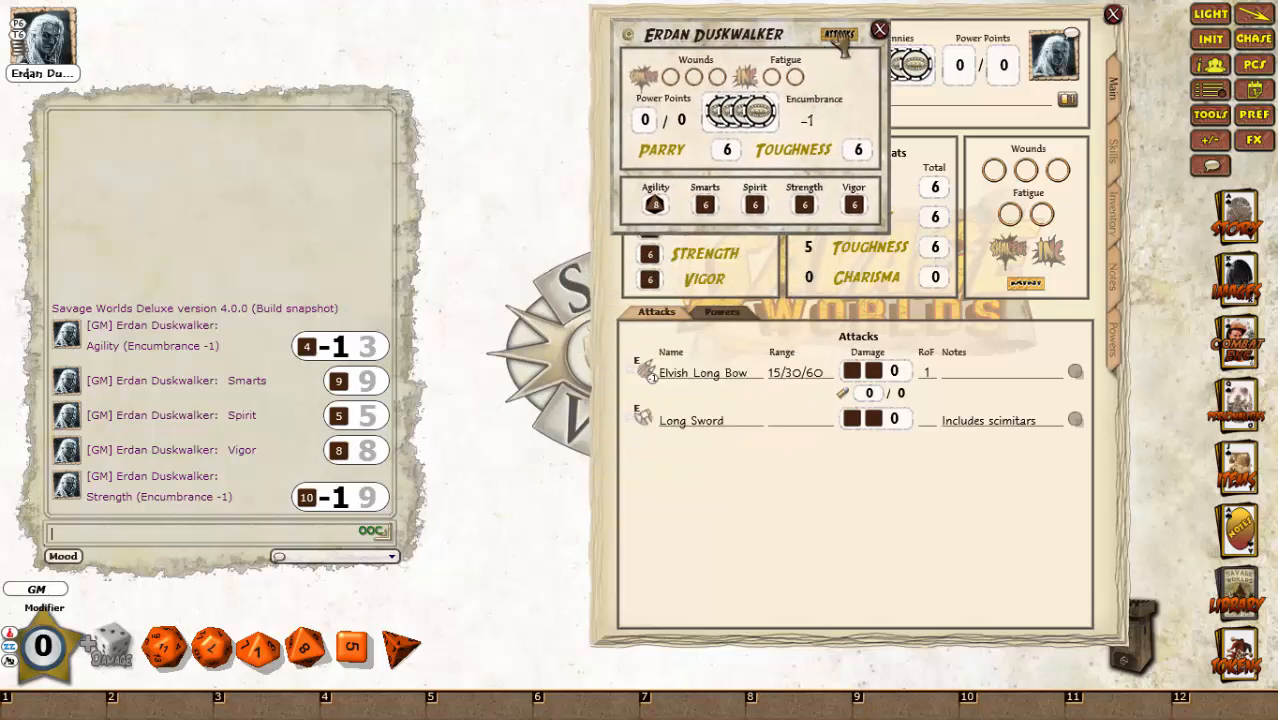
drag(633, 305, 748, 270)
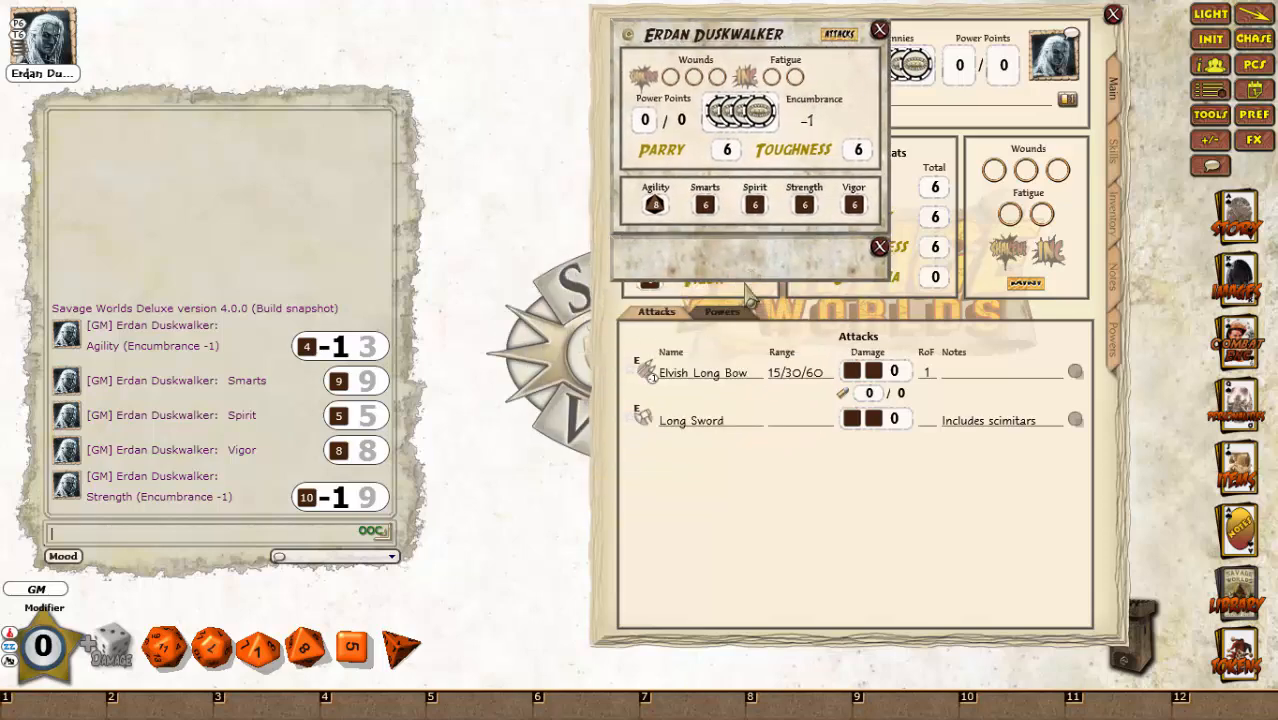
click(878, 246)
click(879, 29)
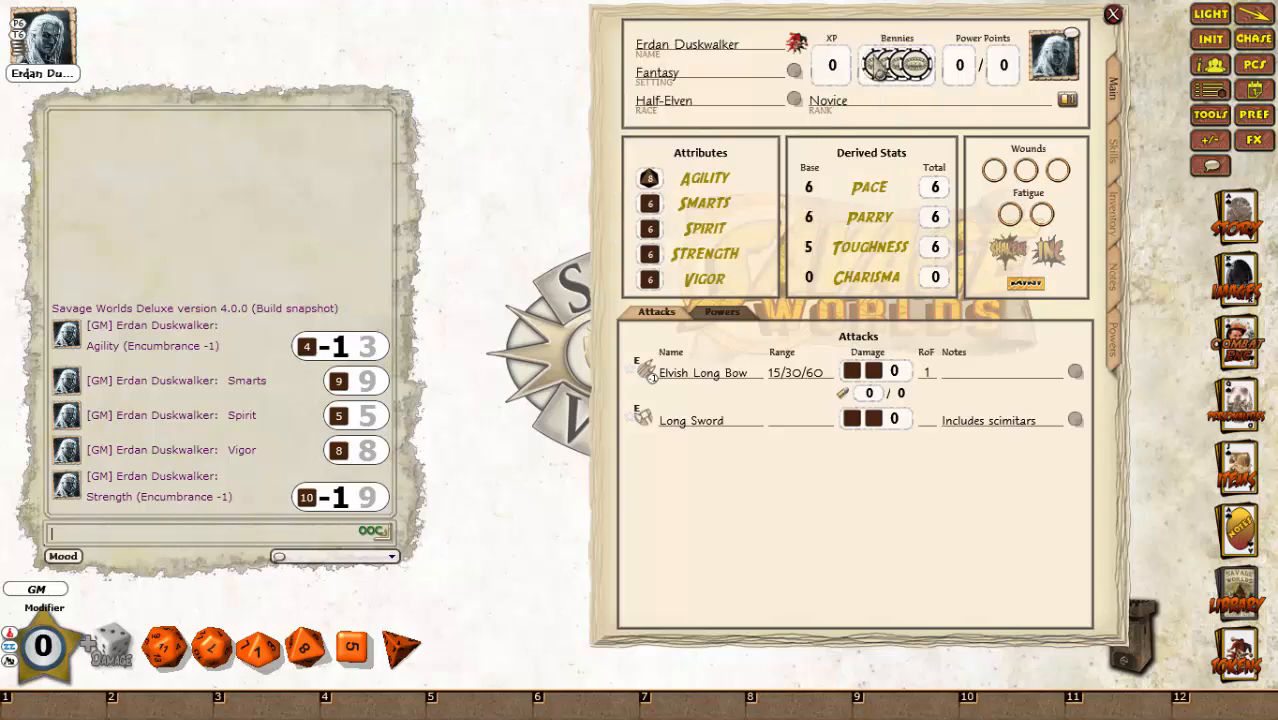
click(1113, 14)
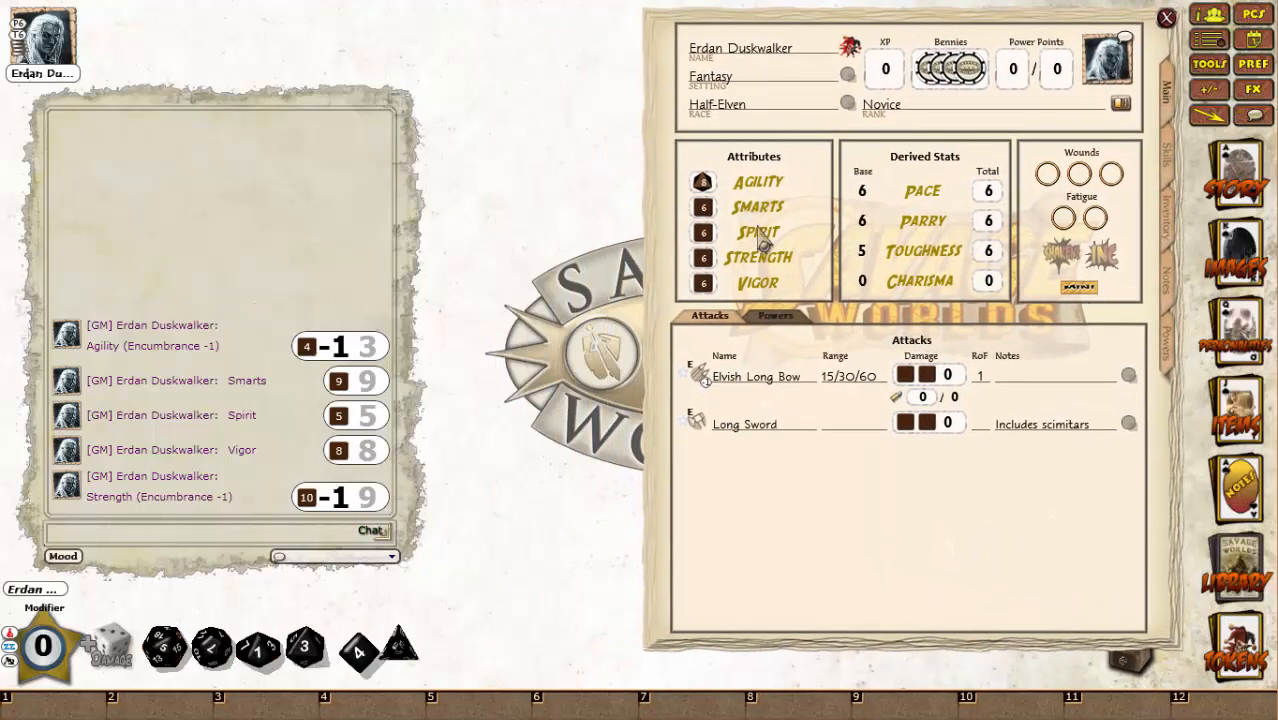
Open the character's mini sheet in the player view, place it beside the full sheet, and roll Agility from it.
click(1079, 289)
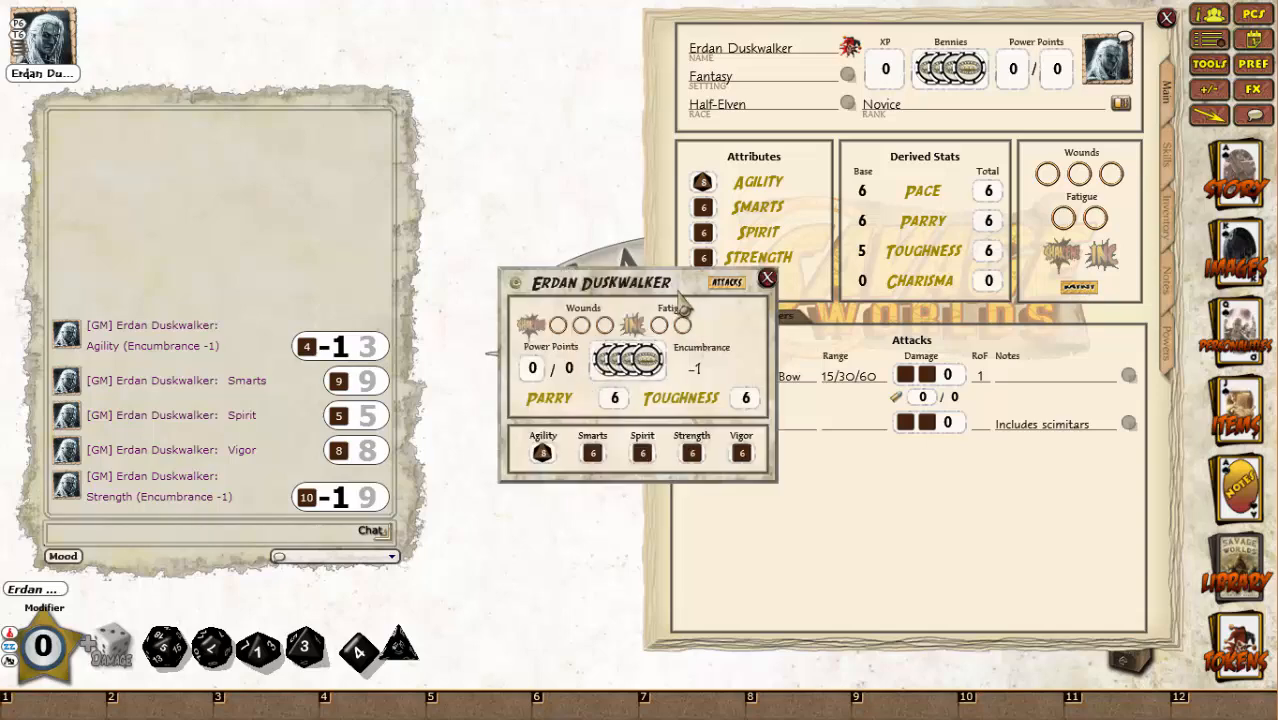
drag(683, 305, 535, 52)
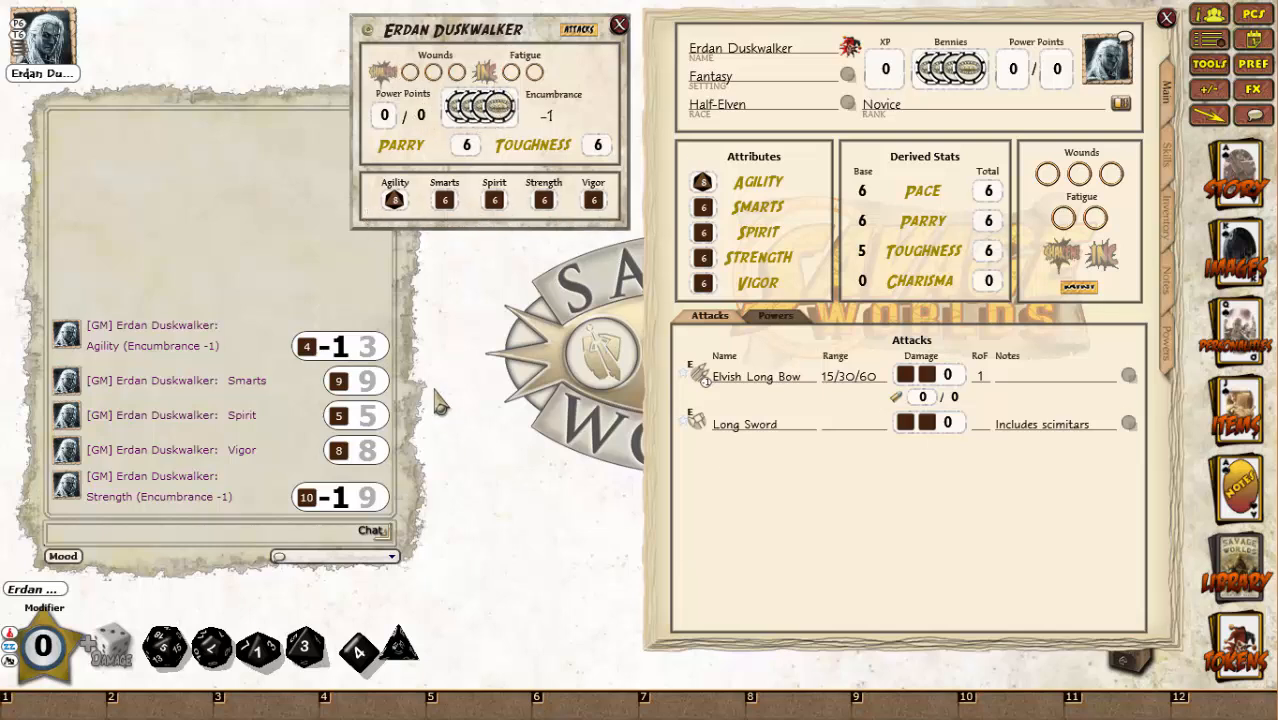
double_click(395, 203)
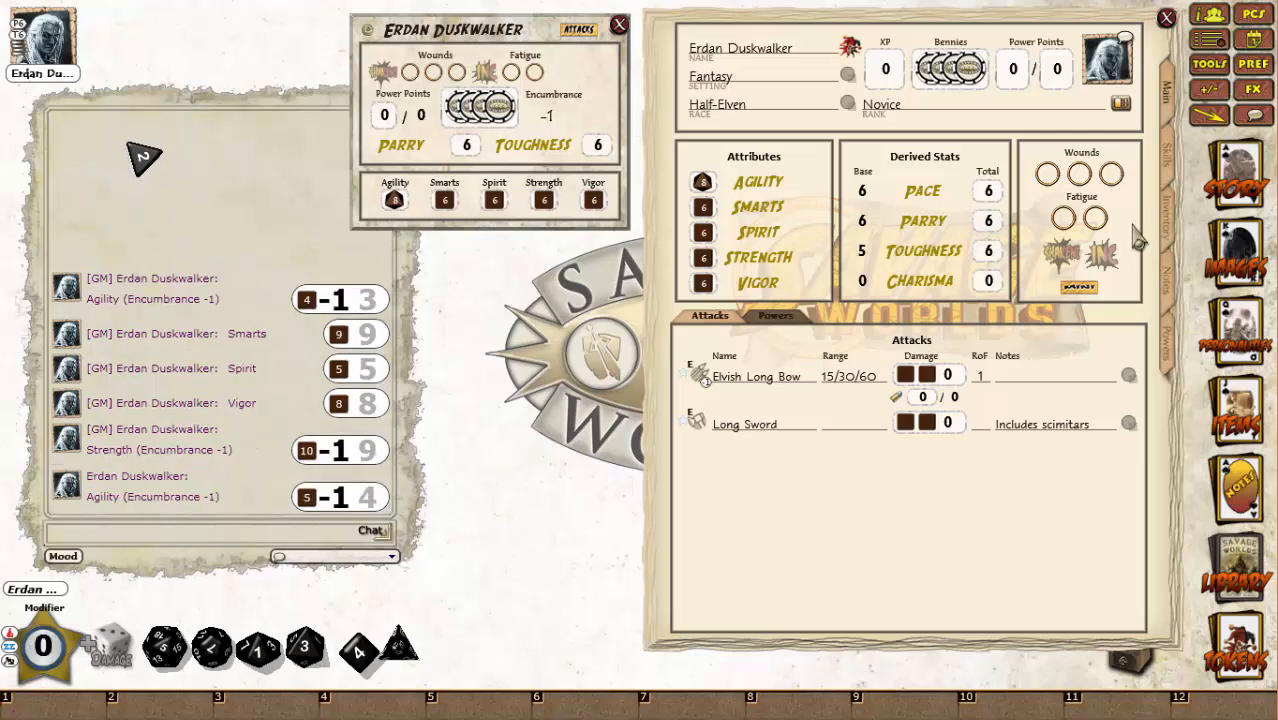
Add the Fighting, Notice, Shooting, Tracking and Unskilled skills to the mini sheet, and roll Fighting from it.
click(1167, 156)
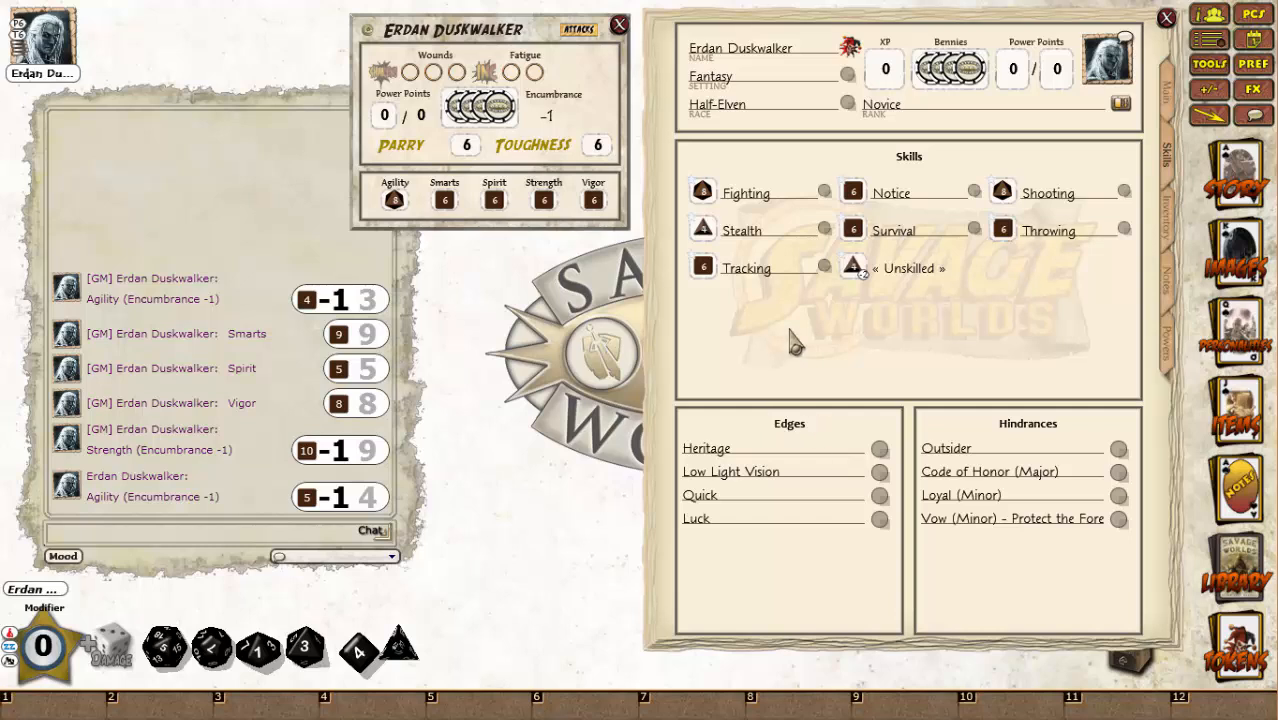
drag(700, 195, 742, 305)
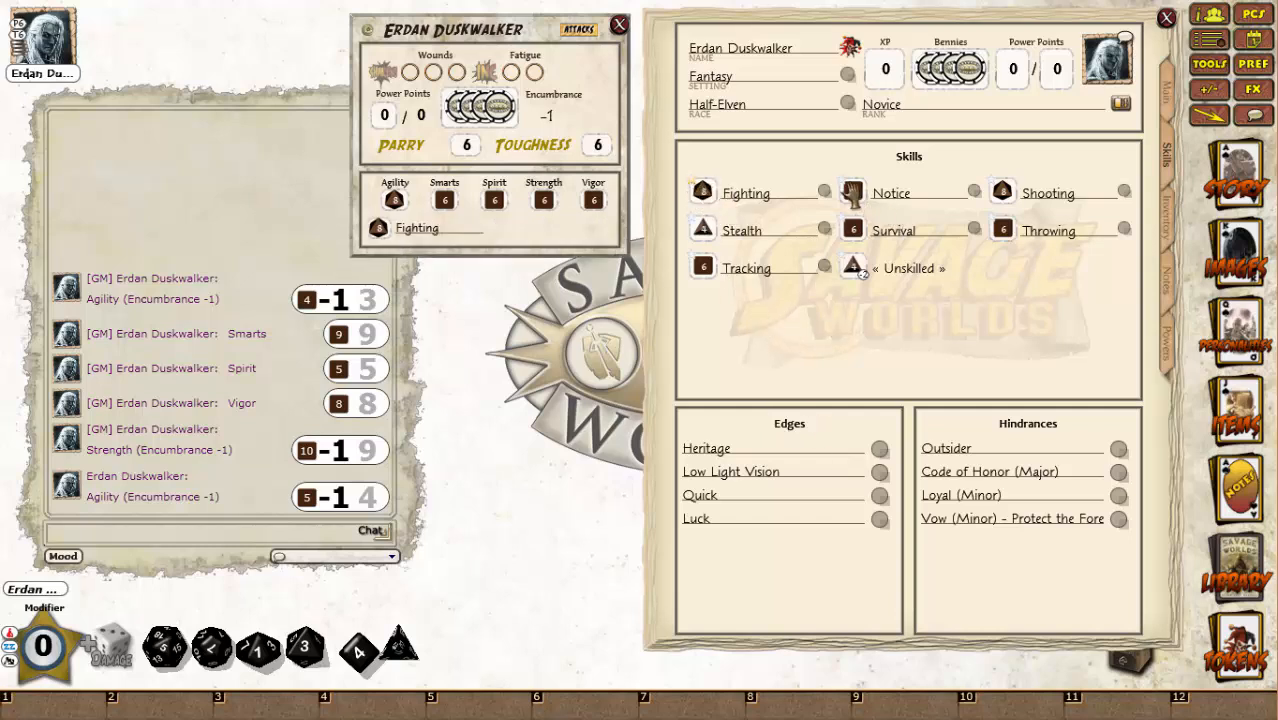
drag(852, 192, 870, 300)
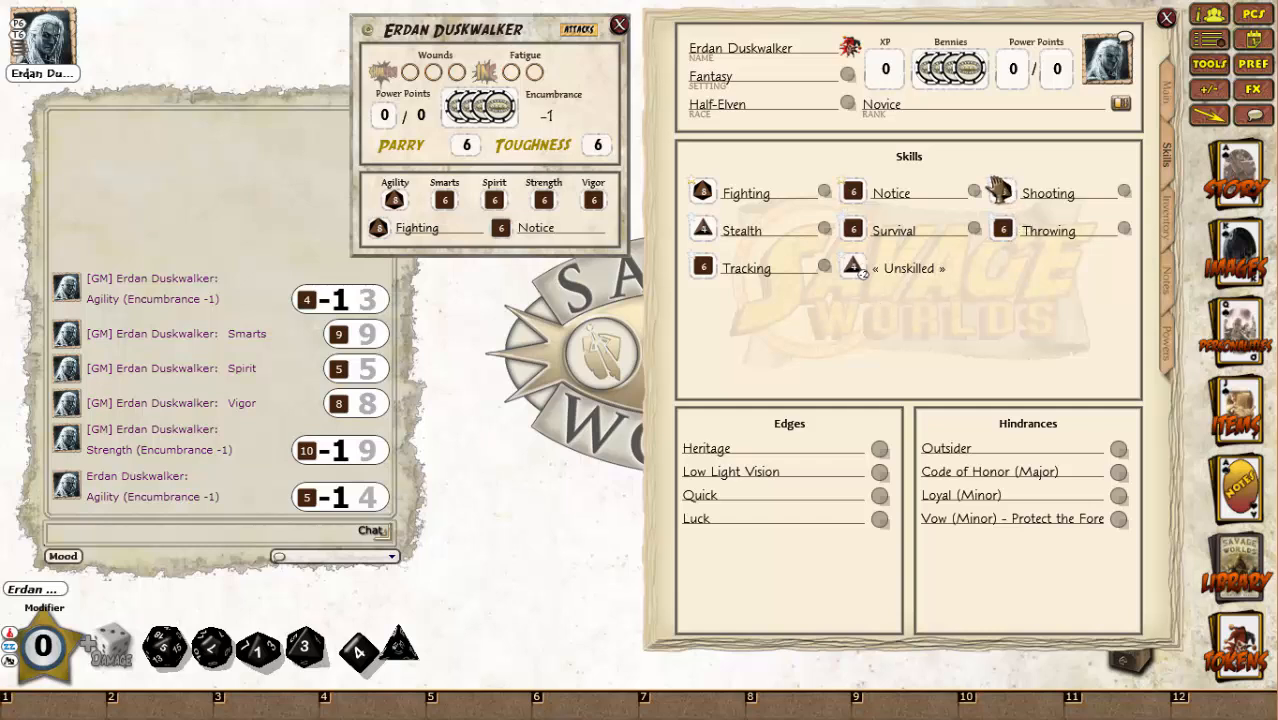
drag(1003, 192, 998, 190)
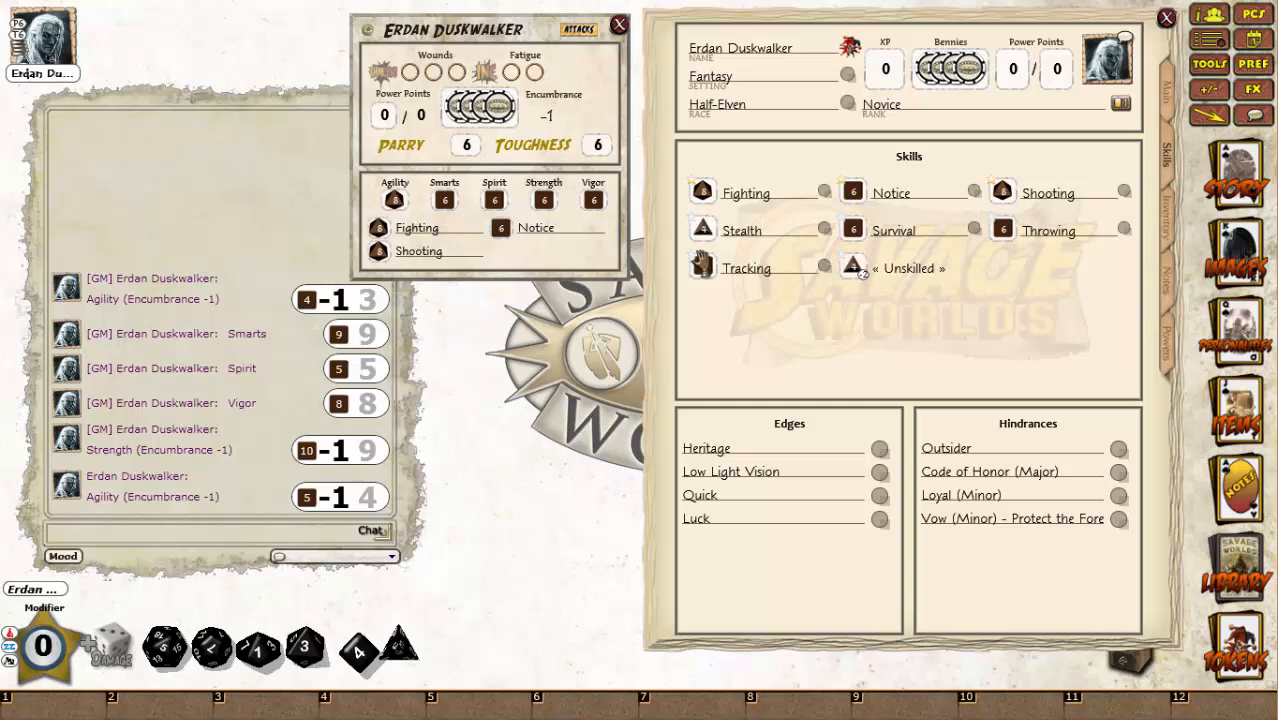
click(694, 260)
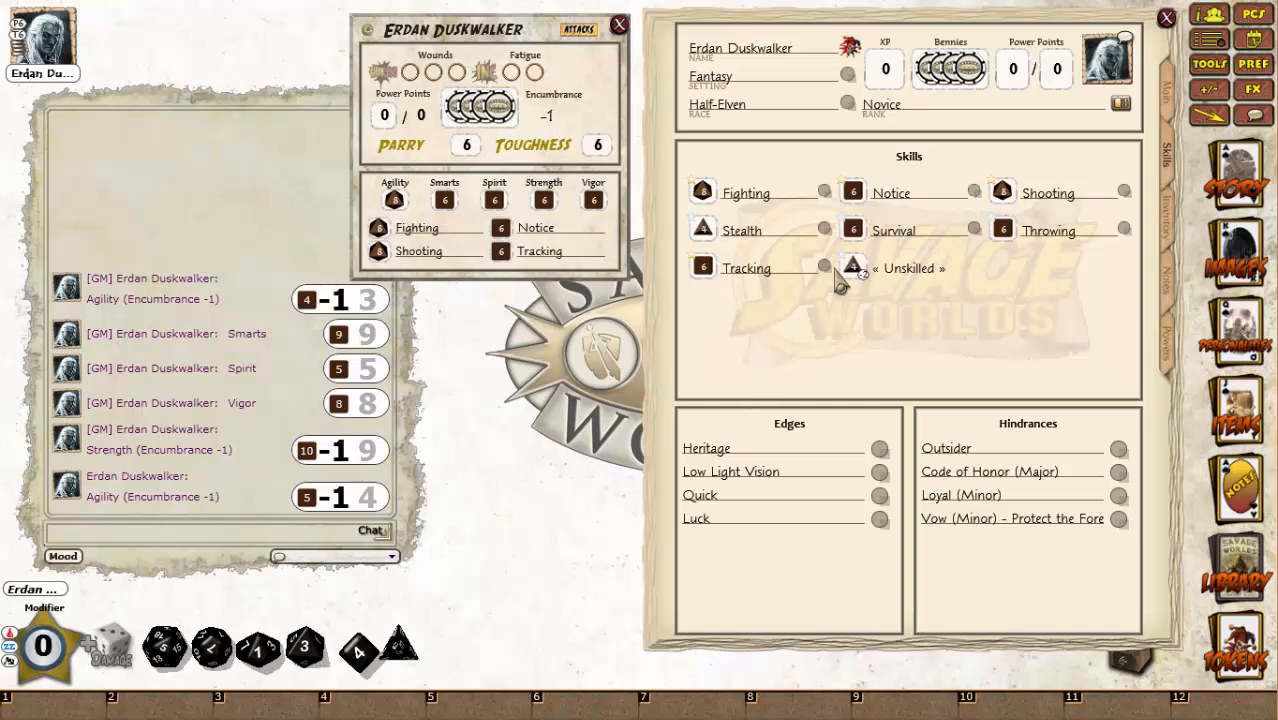
click(850, 268)
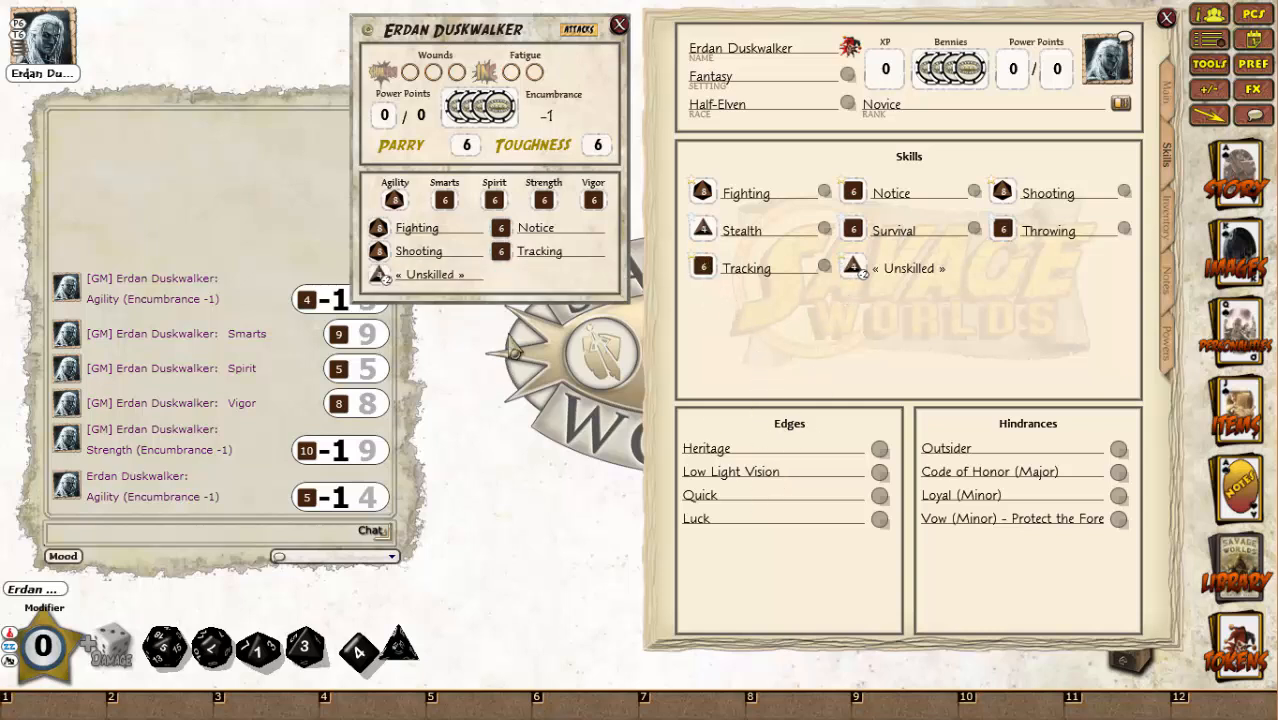
drag(562, 300, 632, 285)
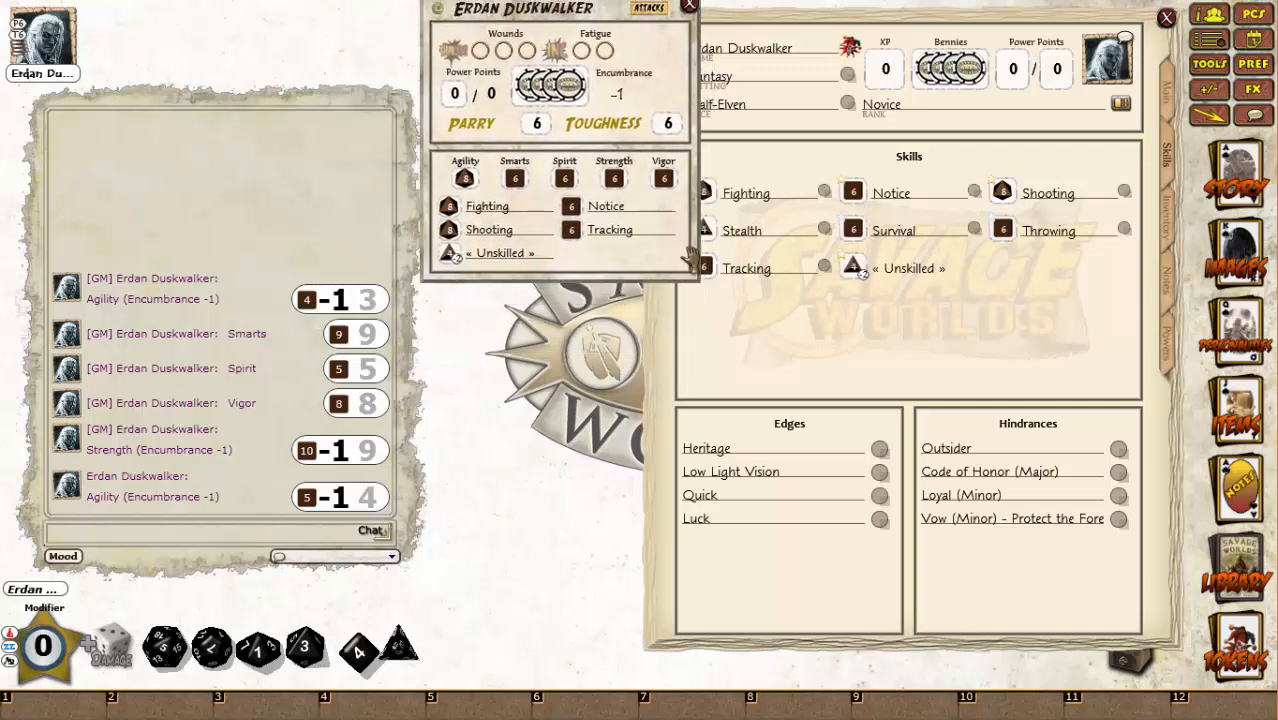
double_click(450, 215)
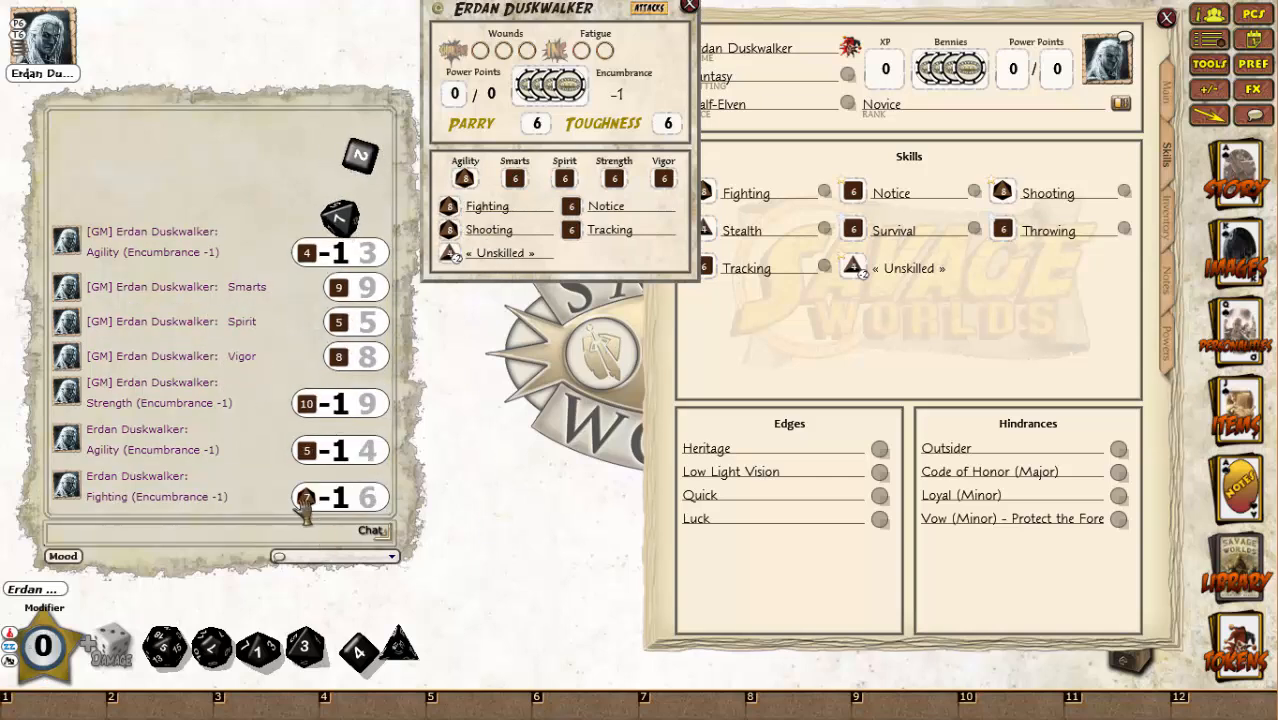
Assign the Fighting roll to hotkey slot 1 and the character's bennies to slot 12, and close both character sheets.
click(758, 372)
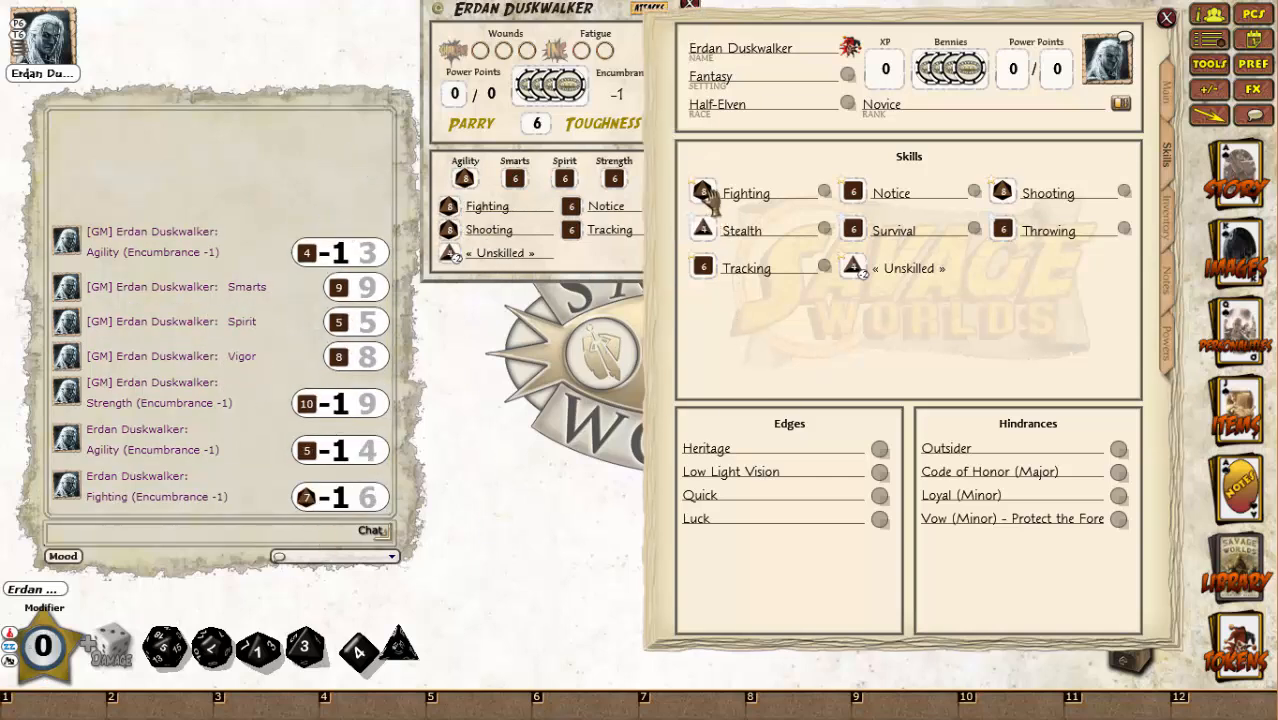
drag(705, 195, 40, 706)
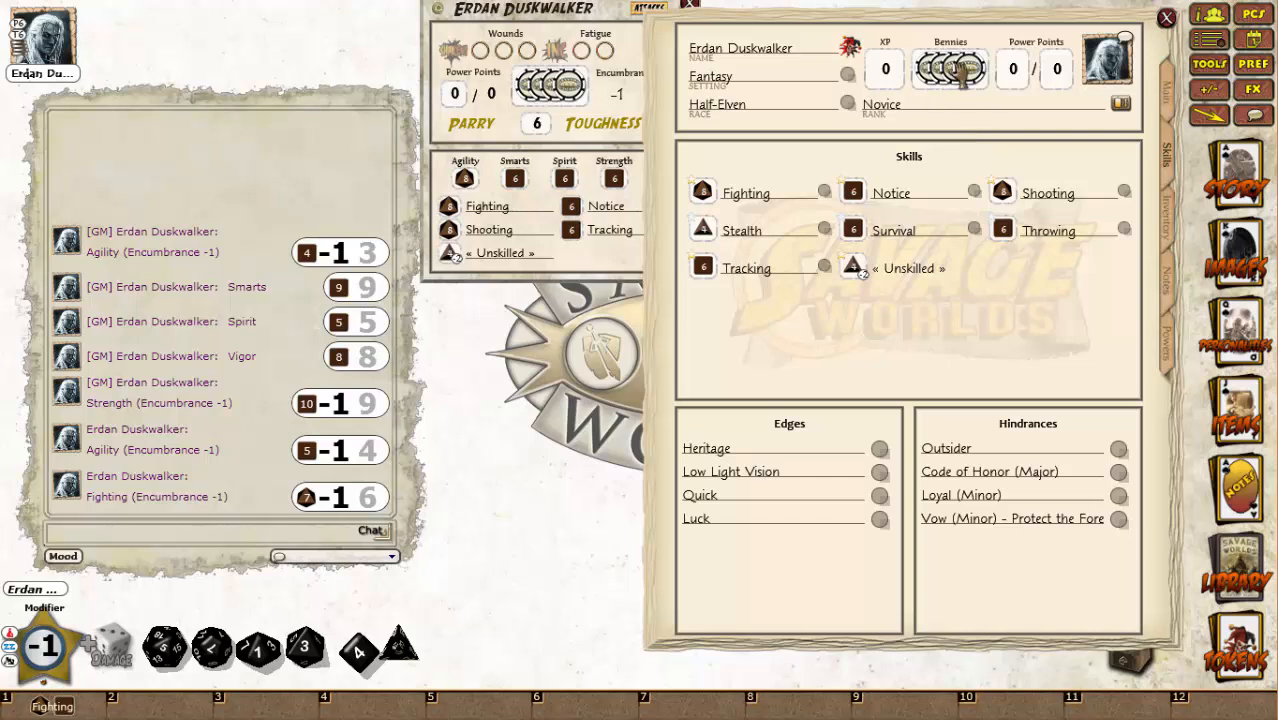
drag(953, 60, 1244, 706)
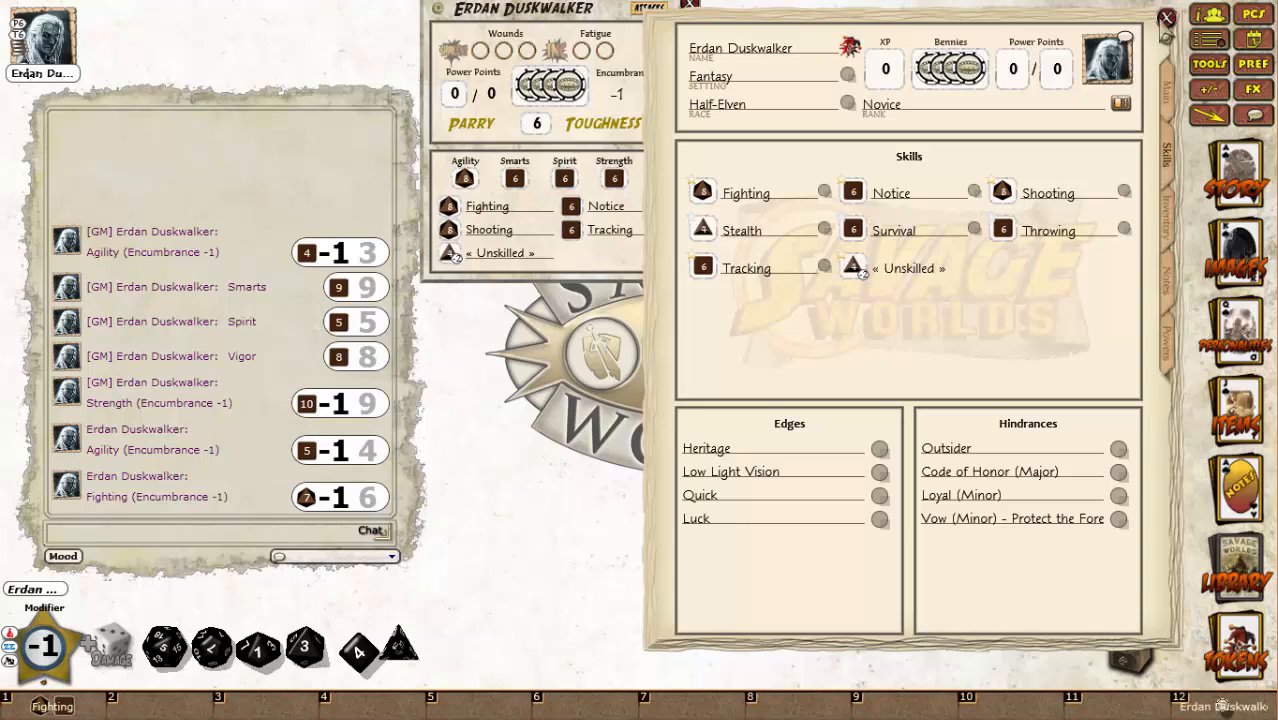
click(1166, 18)
click(689, 6)
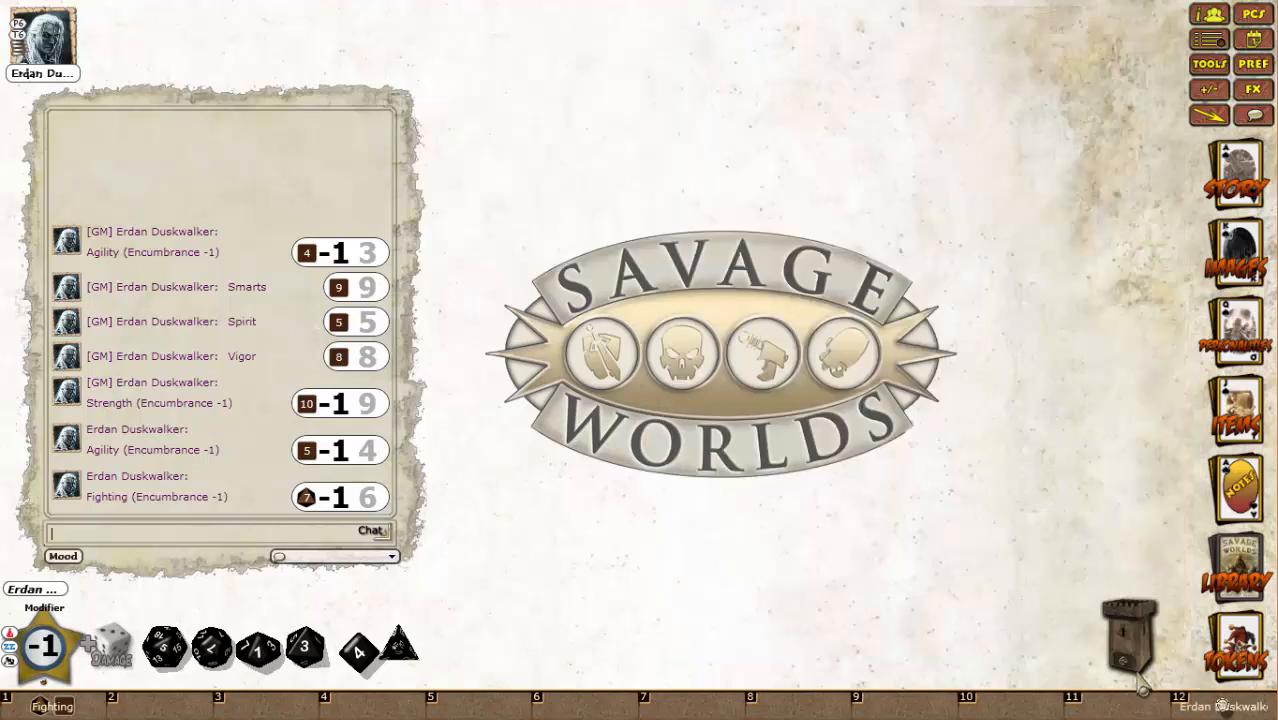
Spend the character's bennies one after another with the hotkey in slot 12 until none are left.
click(1228, 707)
click(1224, 706)
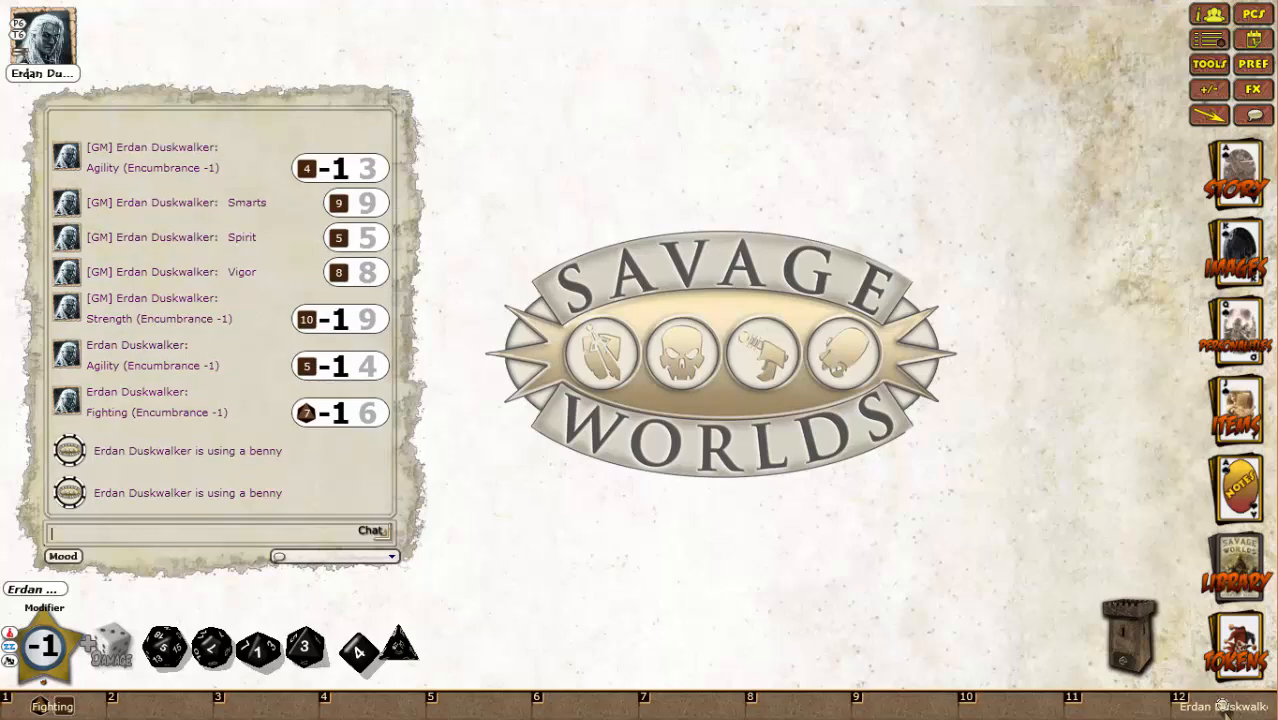
click(1224, 706)
click(1224, 706)
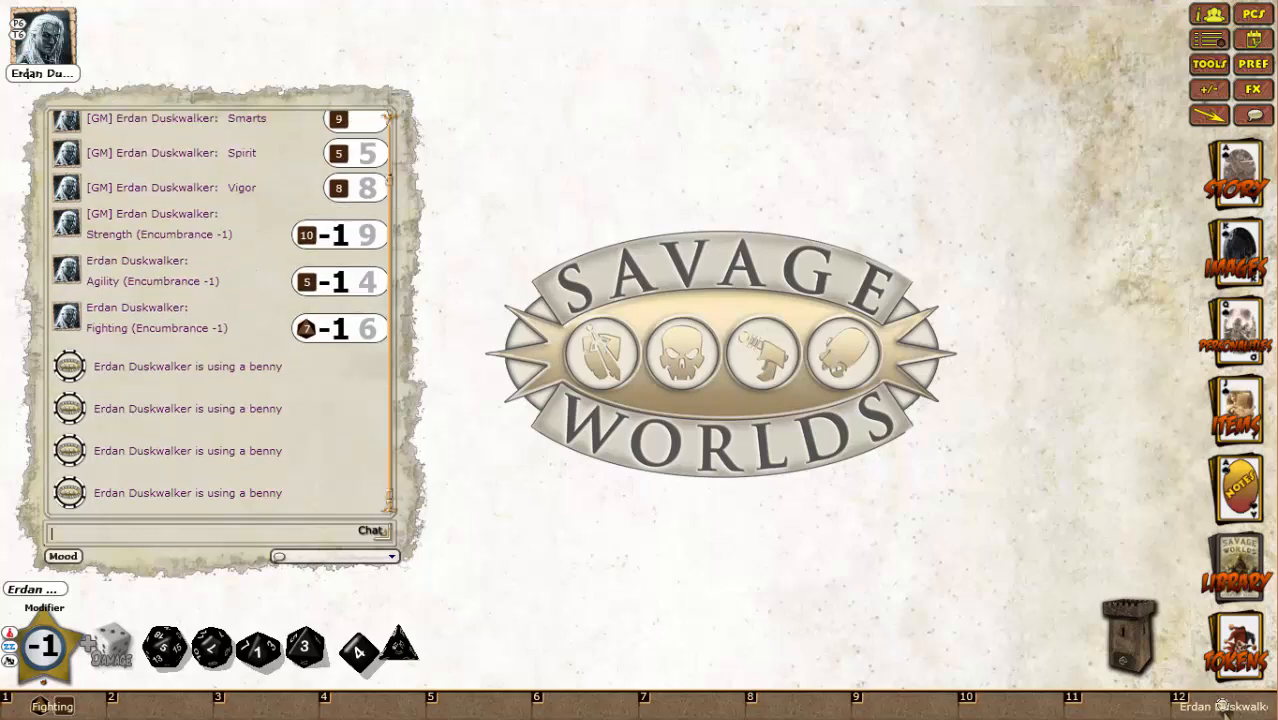
click(1224, 706)
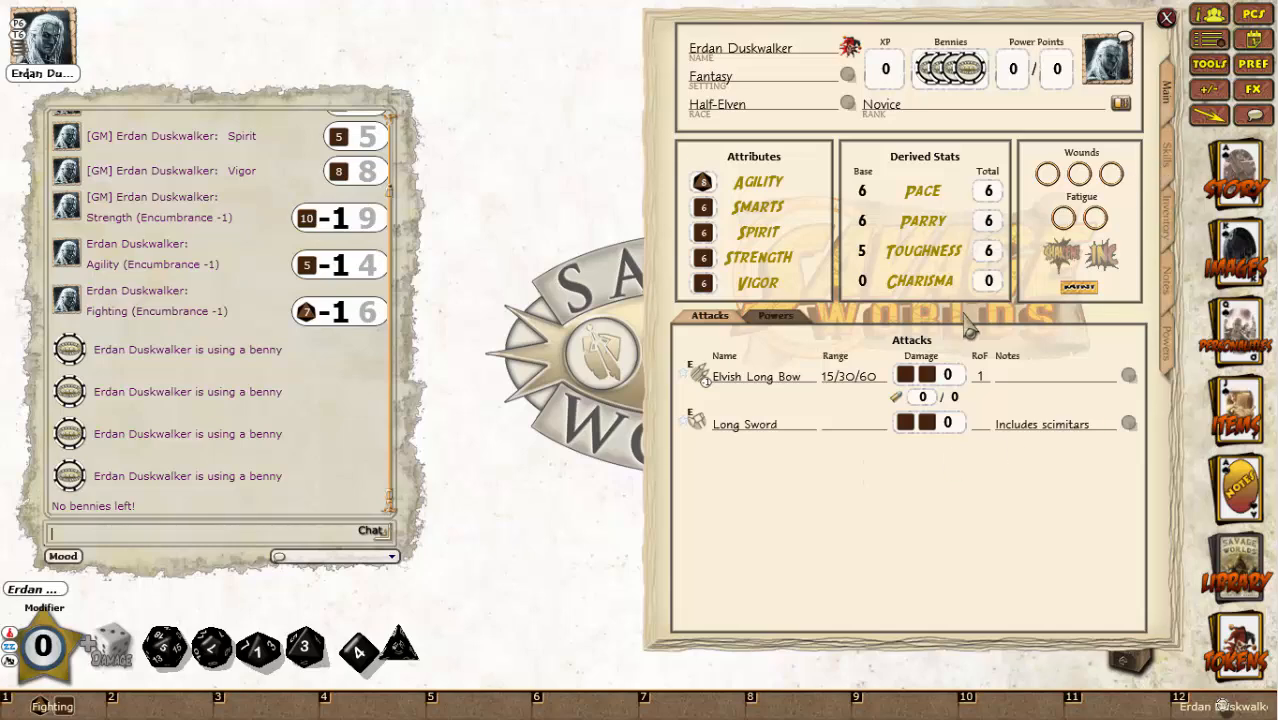
Show the mini sheet's attacks section and add the Elvish Long Bow and Long Sword to it.
click(1077, 288)
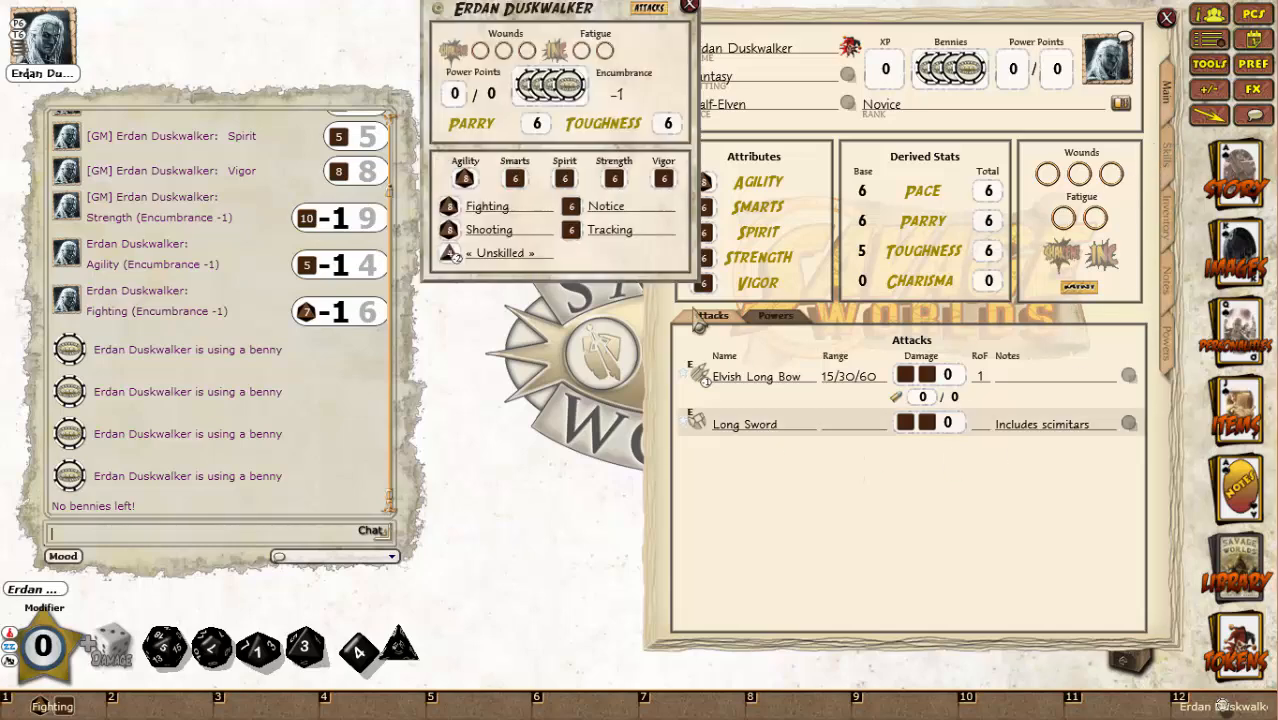
click(650, 10)
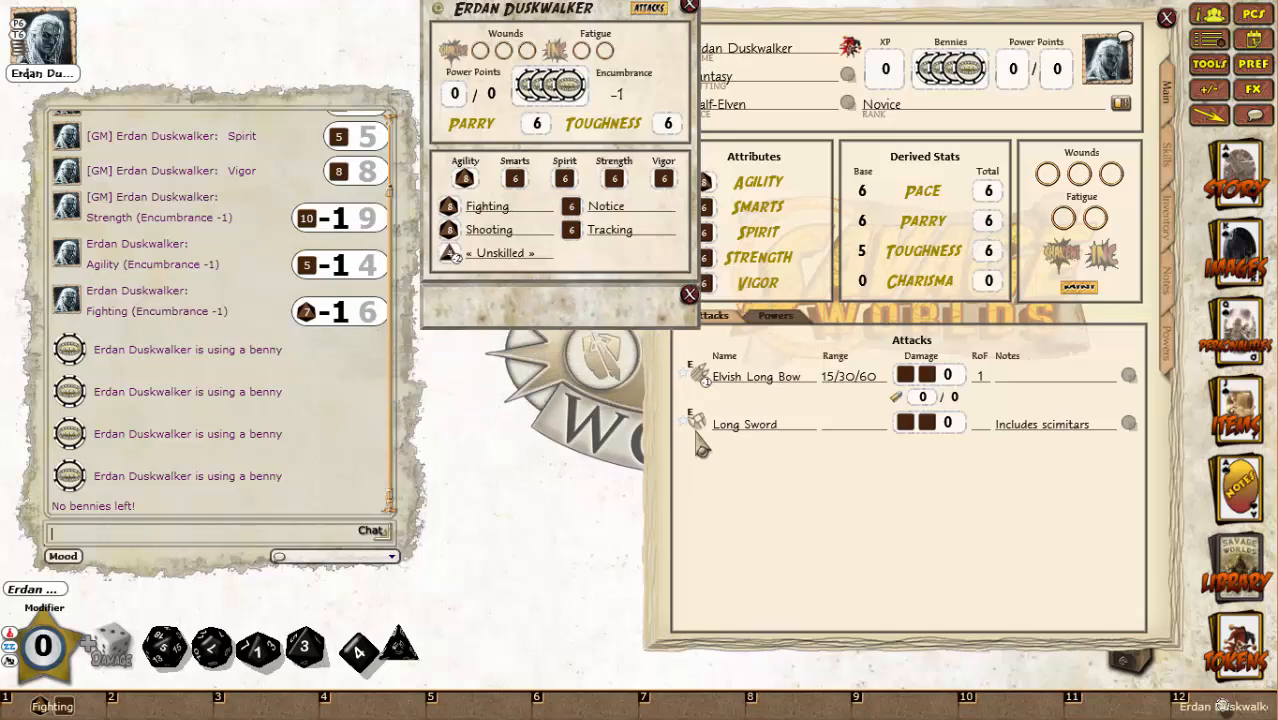
click(683, 374)
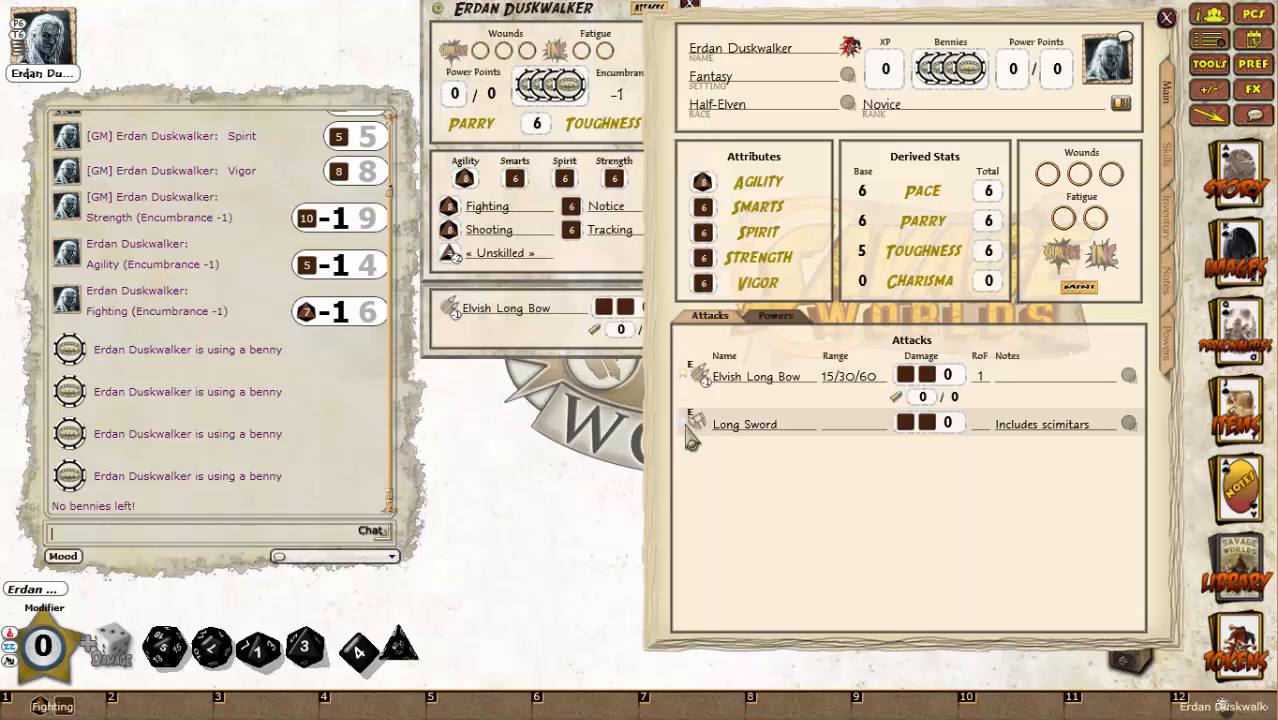
click(685, 424)
click(546, 26)
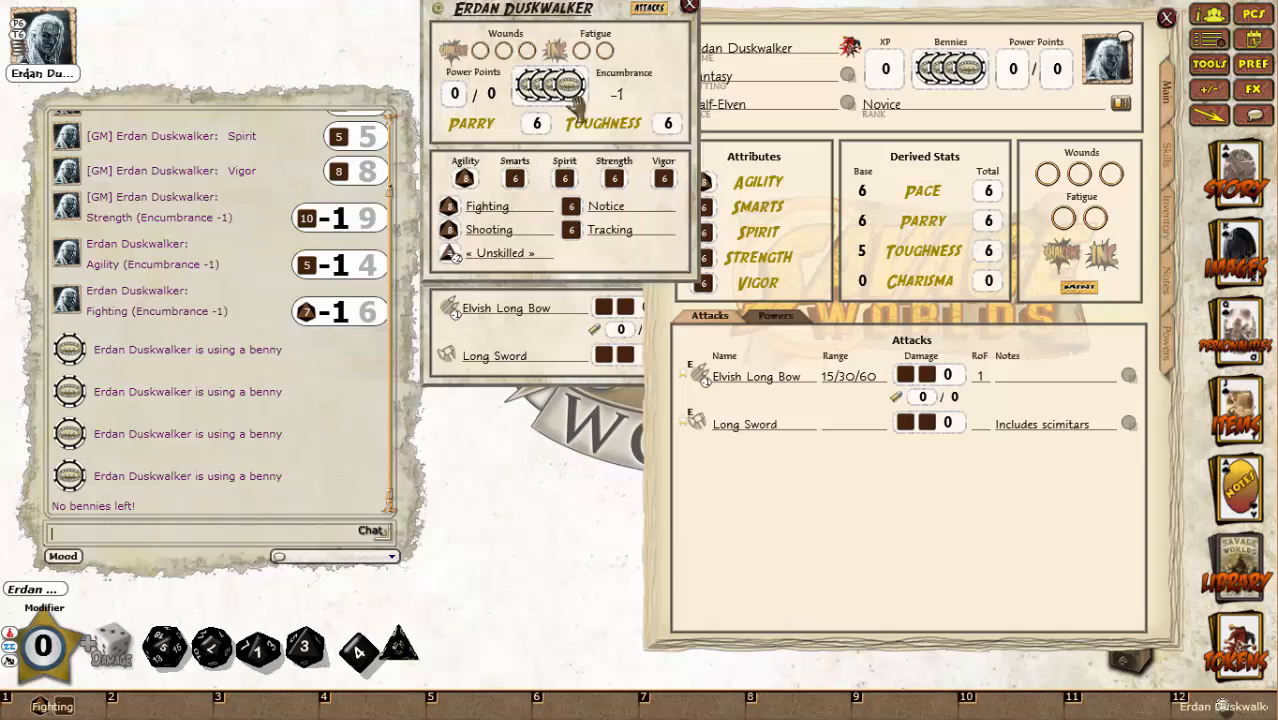
click(552, 297)
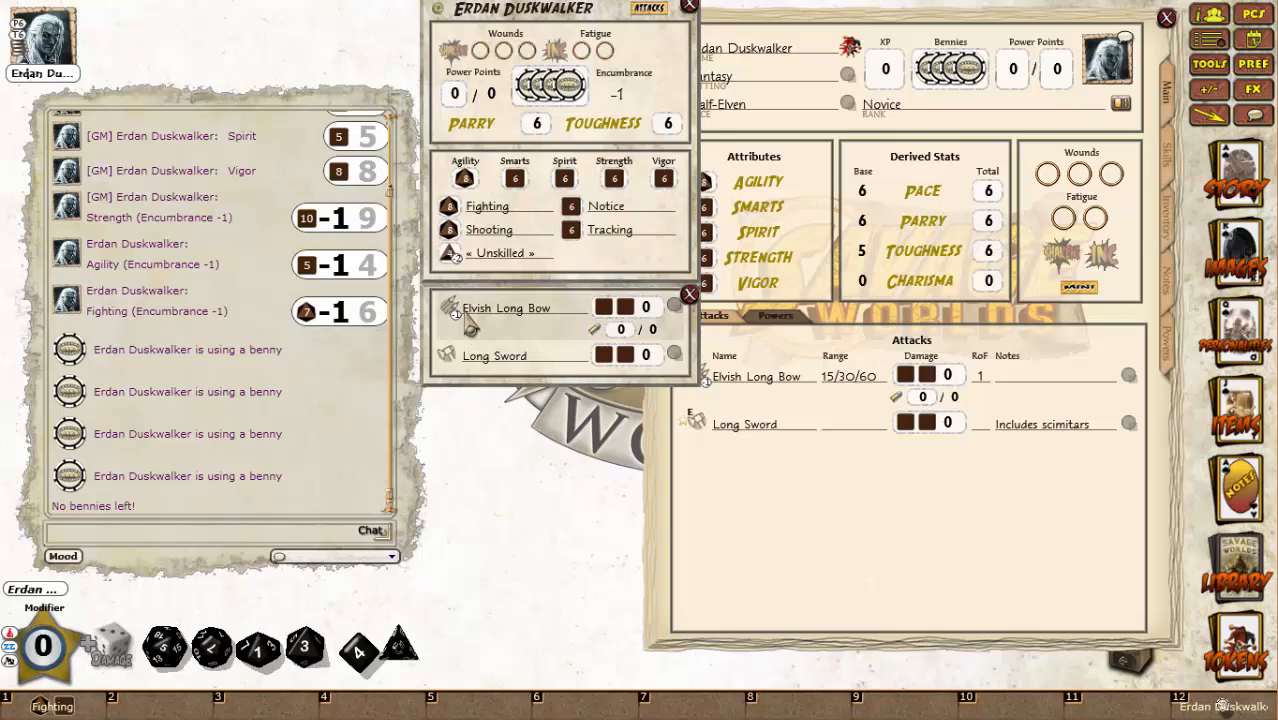
Roll the Elvish Long Bow's Shooting attack and the Long Sword's Fighting attack from the mini sheet into the chat.
drag(452, 312, 197, 410)
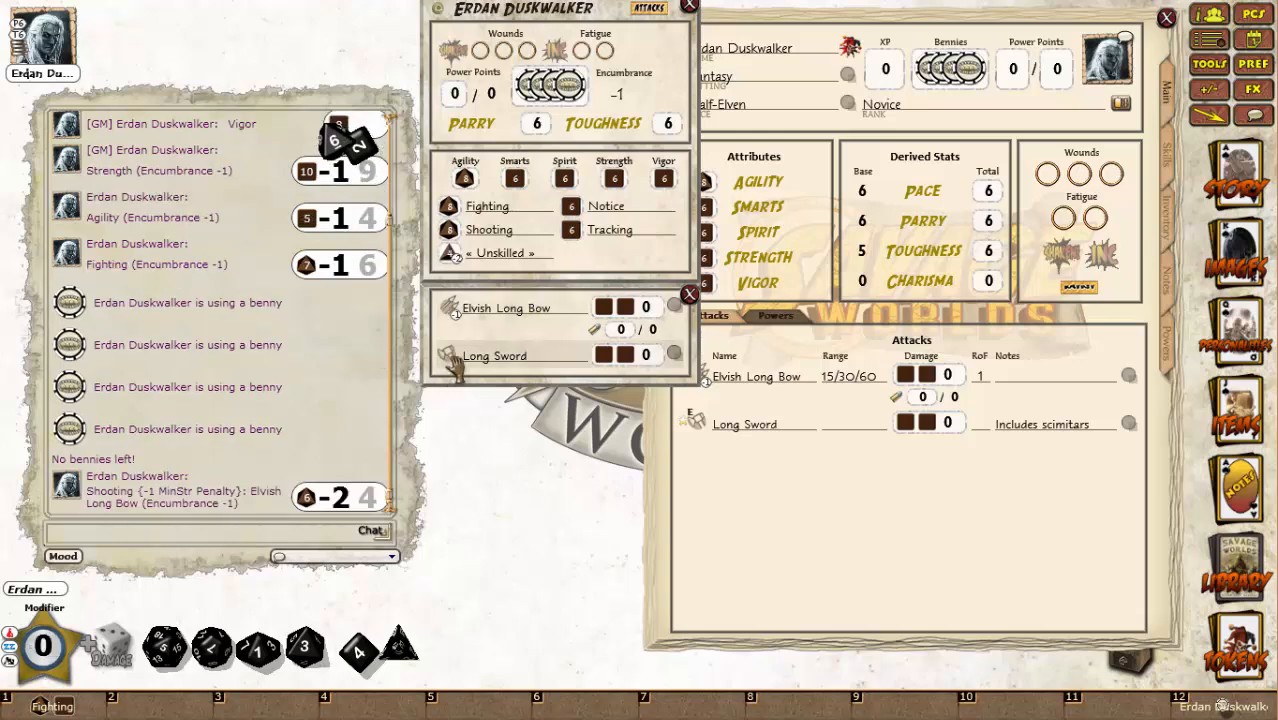
drag(450, 359, 216, 480)
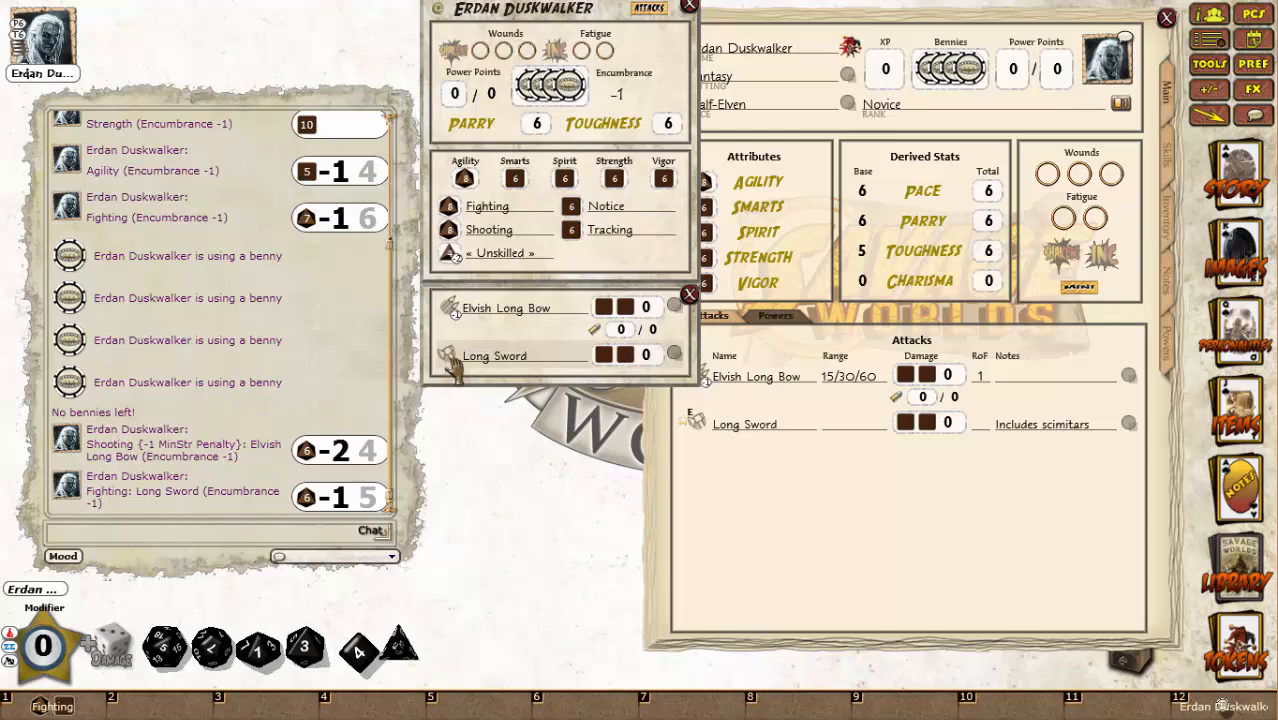
Add a sub-entry under the Long Sword attack on the full sheet and name it "Long Sword (2-handed)".
click(843, 596)
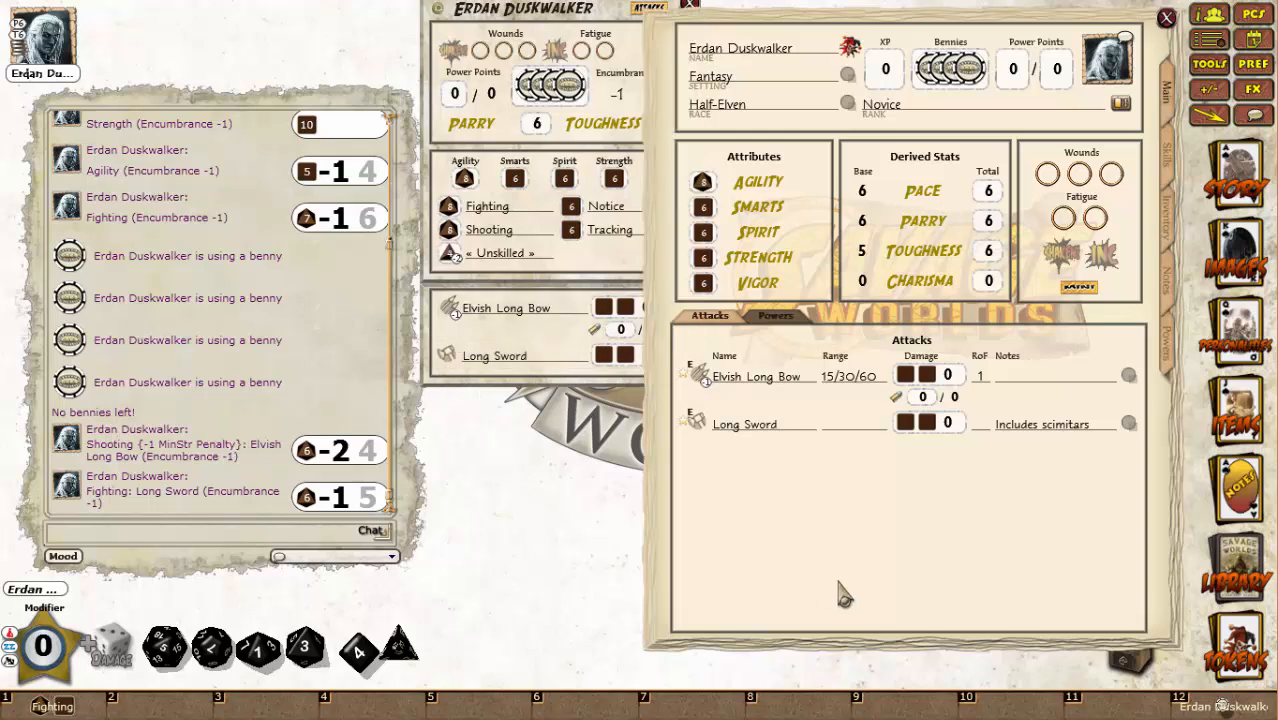
right_click(747, 431)
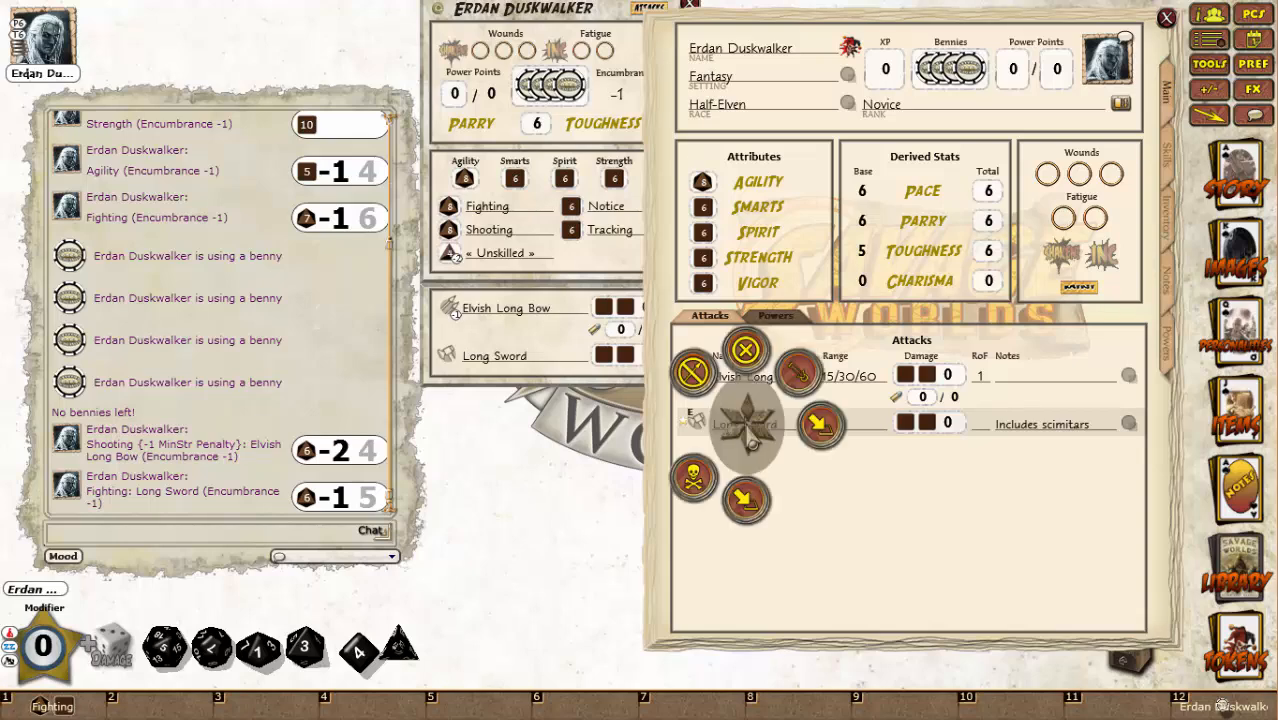
click(820, 425)
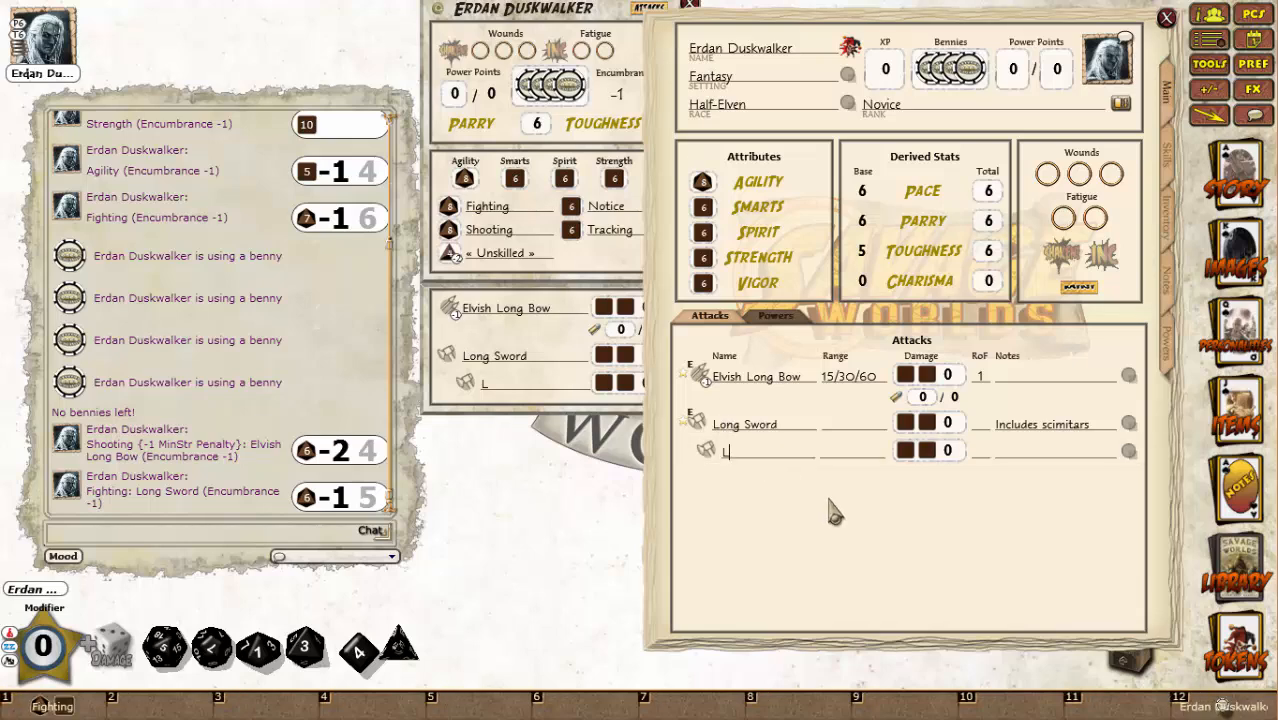
text(Long Sword)
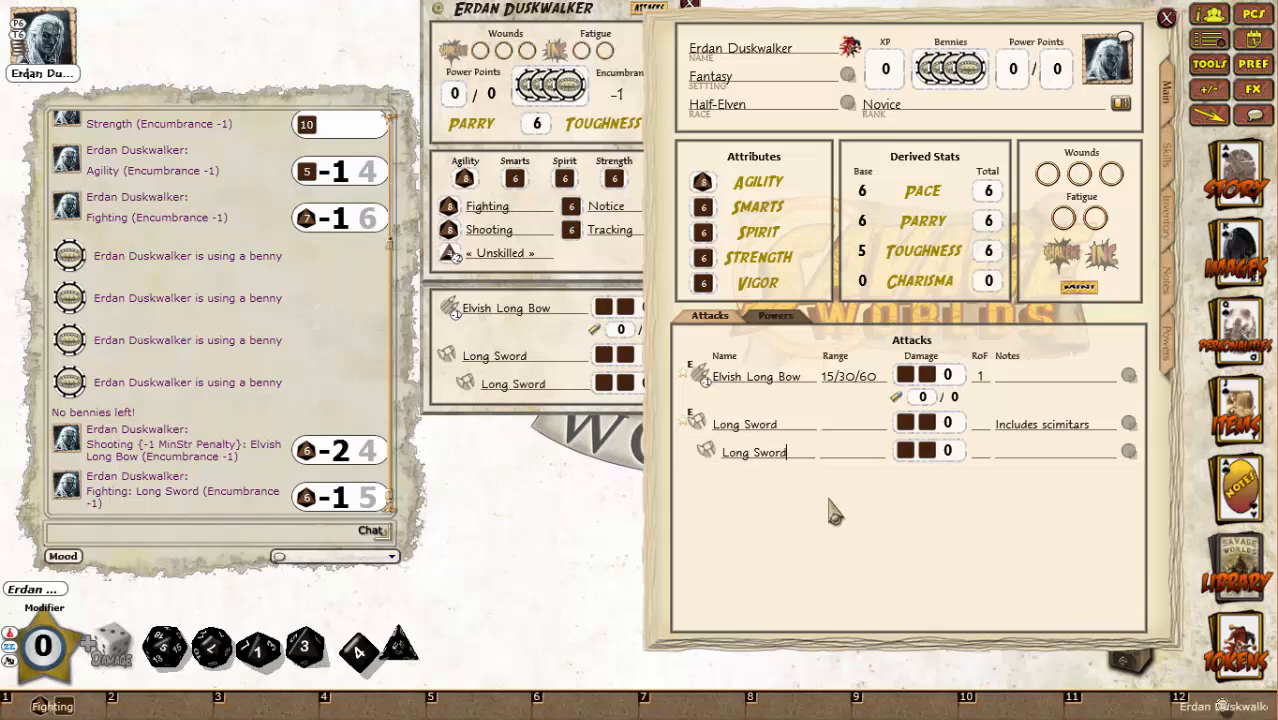
text( (2-handed))
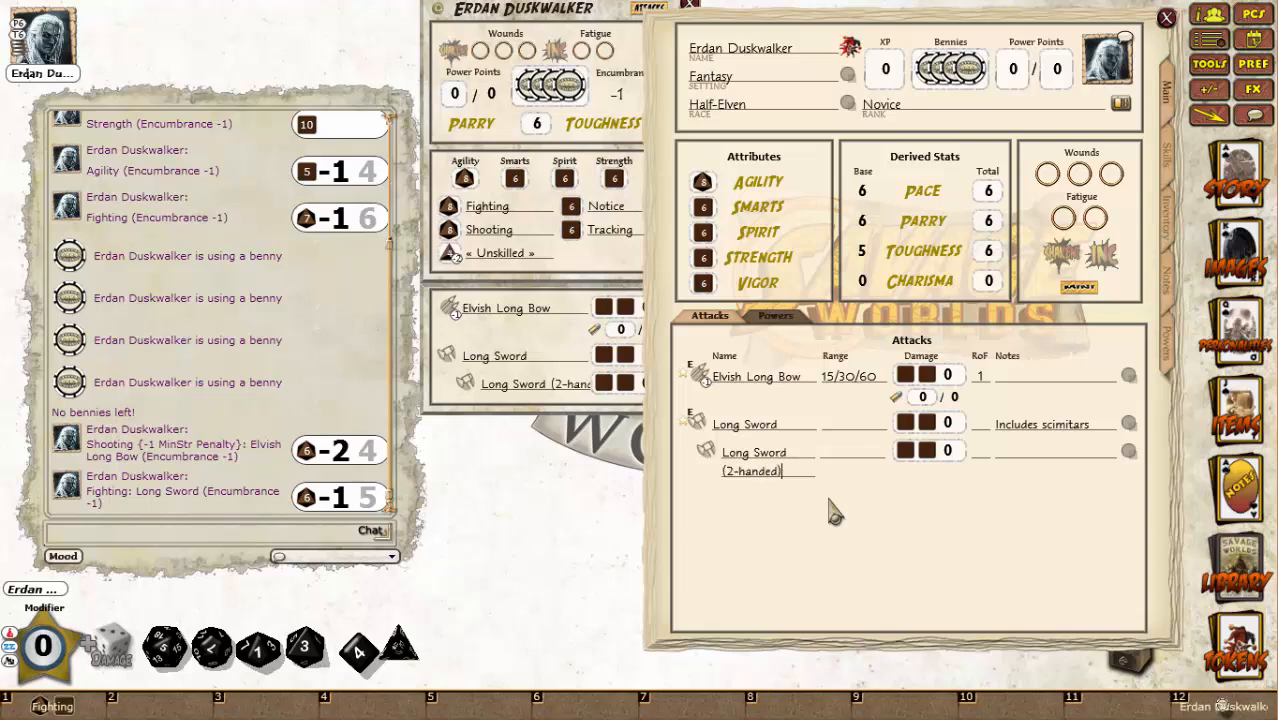
Raise the Strength die in the two-handed Long Sword's damage, close its details, and roll its attack from the mini sheet.
click(1128, 450)
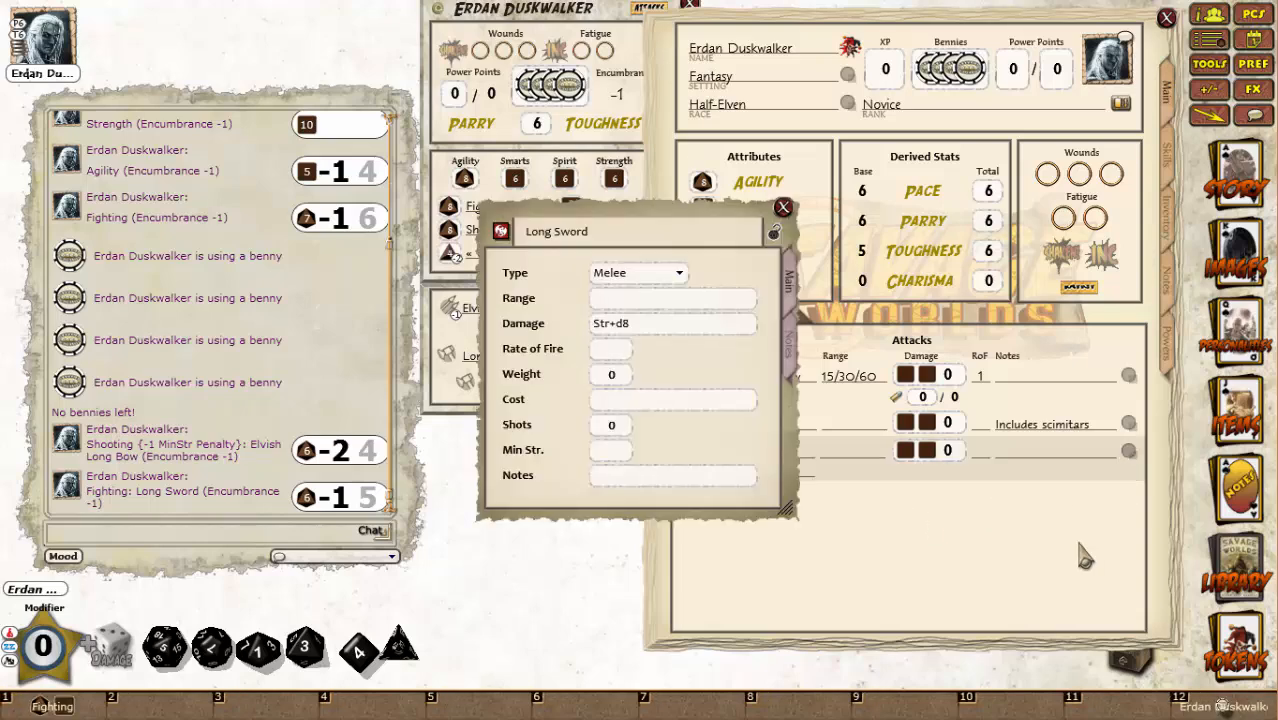
click(612, 324)
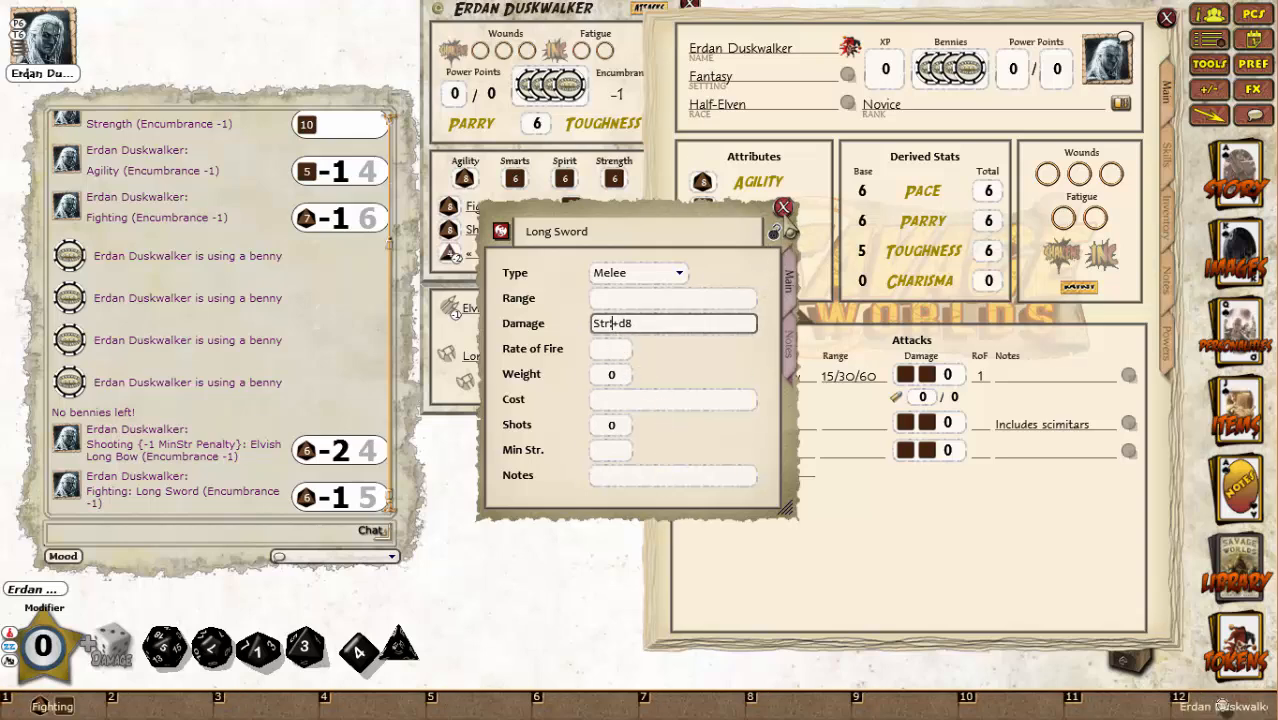
click(783, 207)
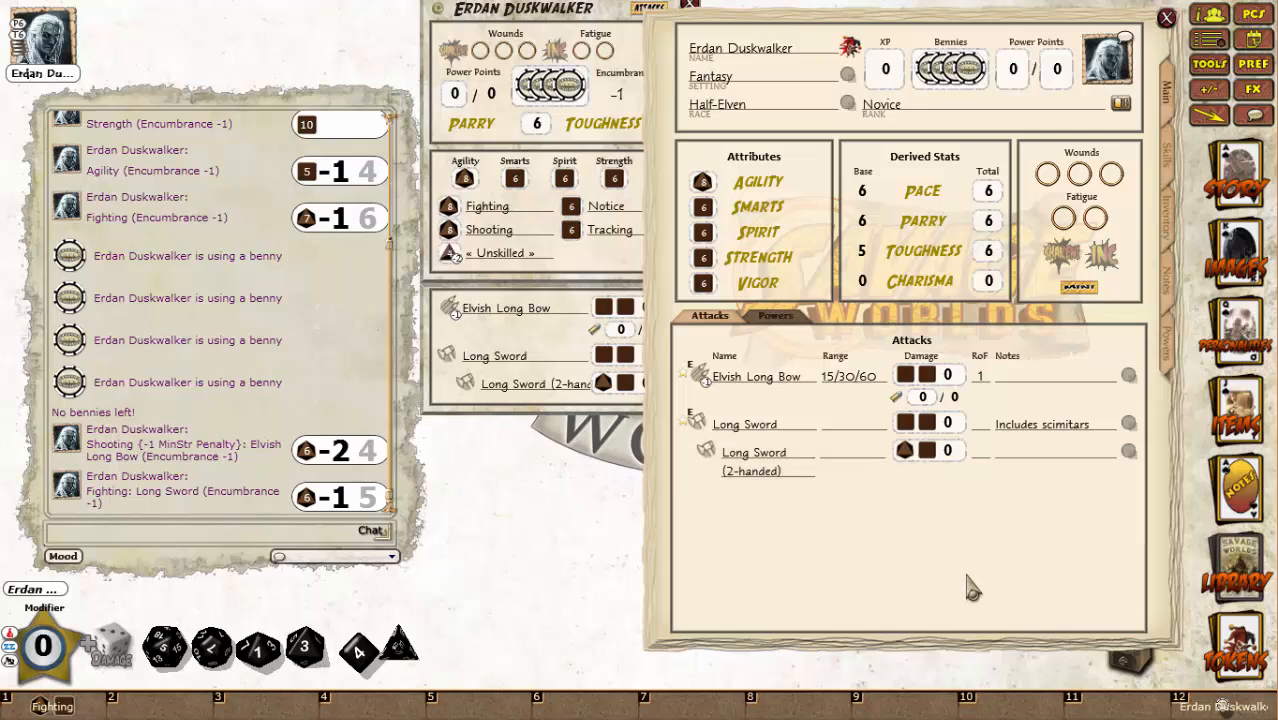
double_click(479, 392)
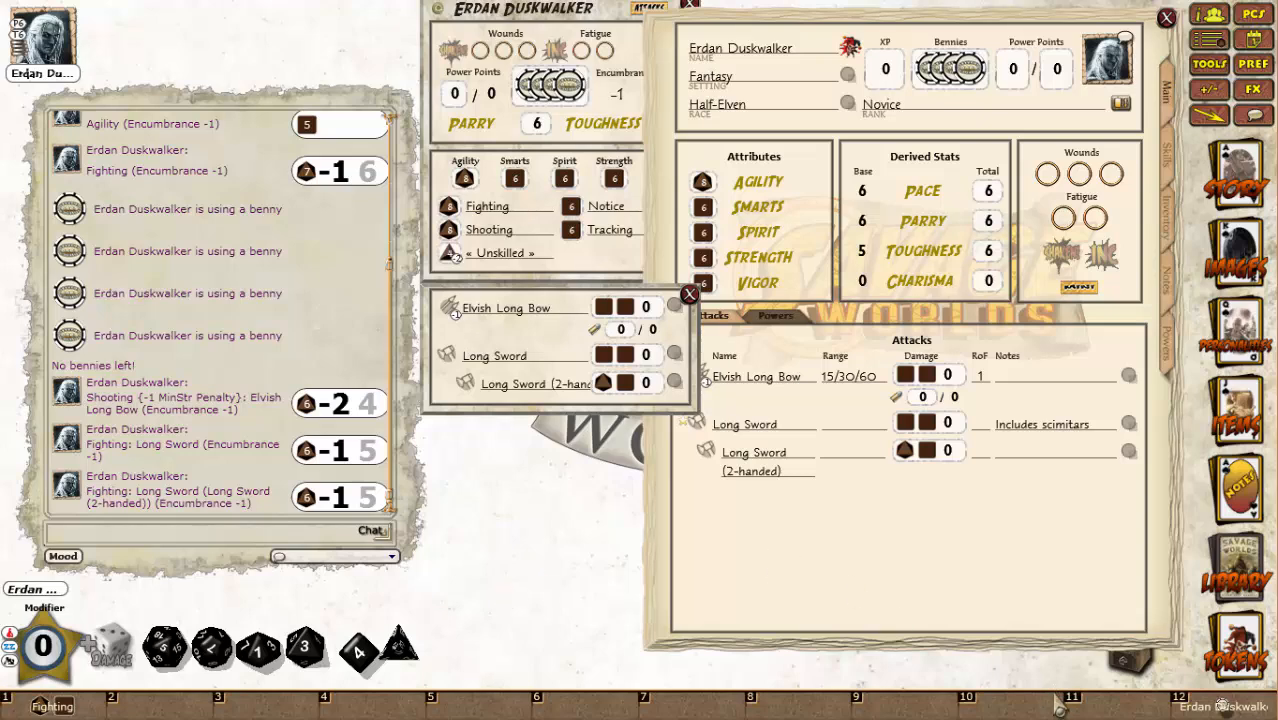
Set the character's arcane type to Miracles on the full sheet's powers page.
click(1167, 344)
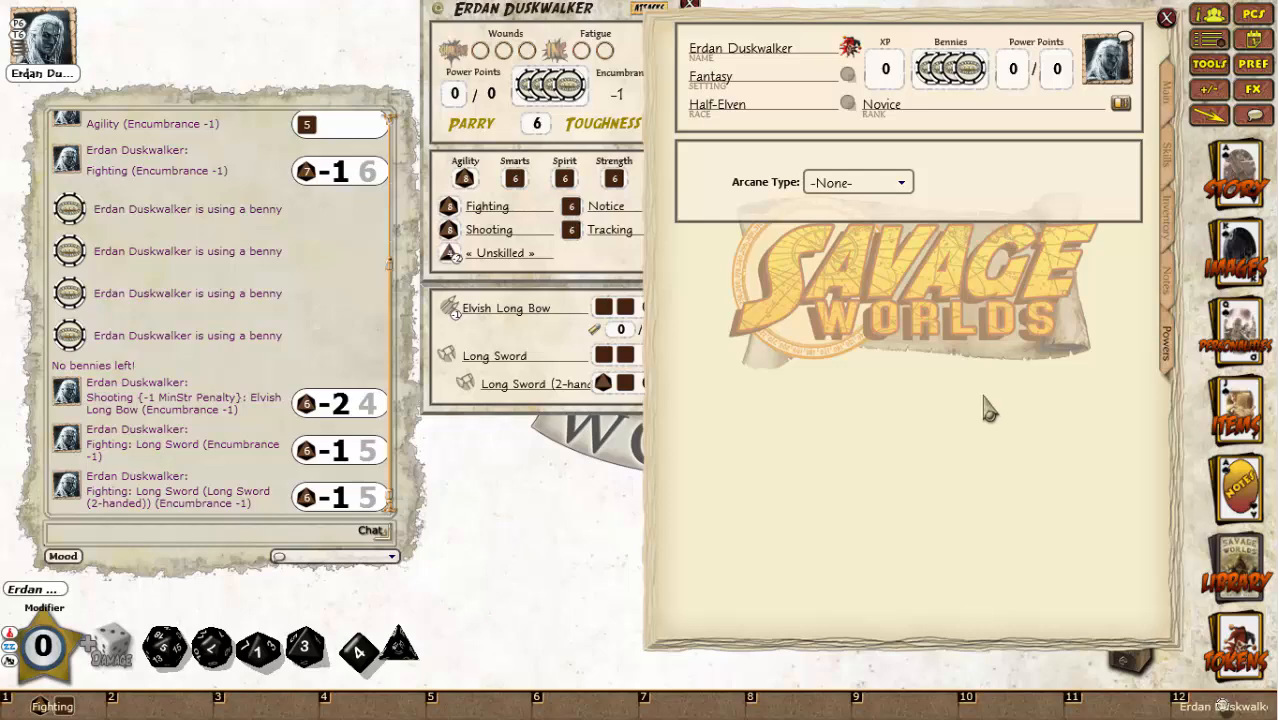
click(901, 184)
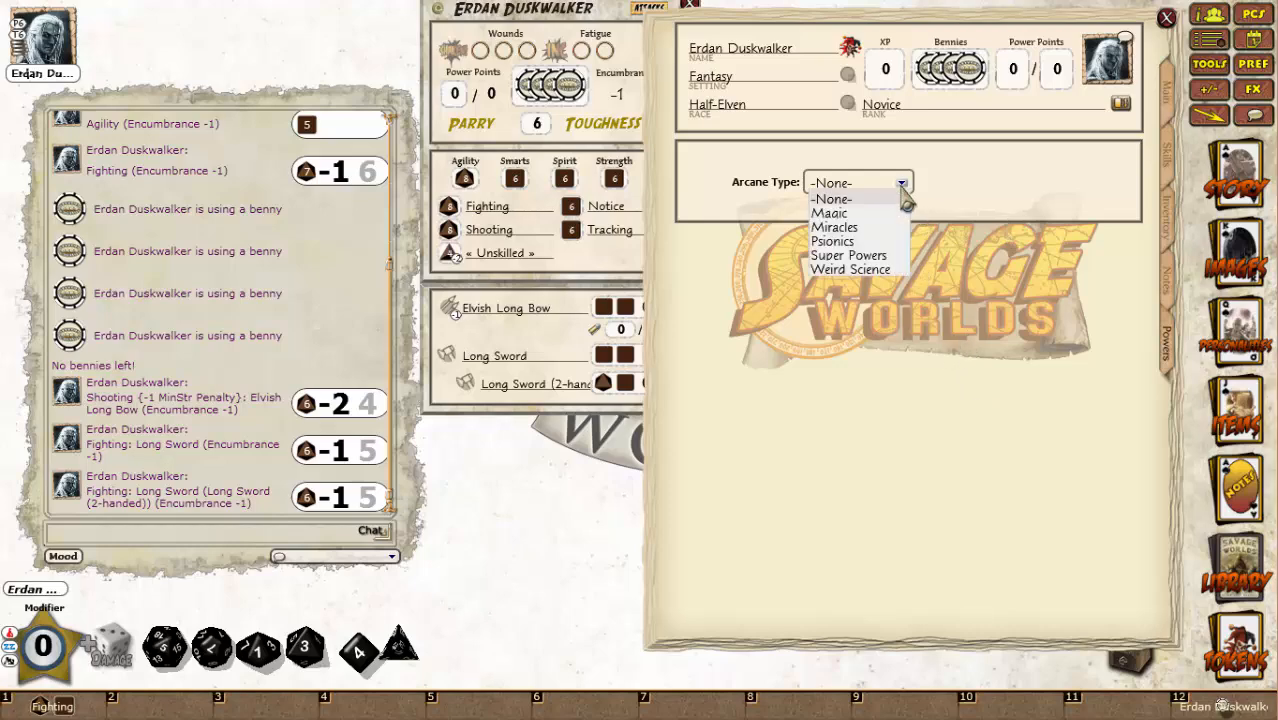
click(846, 229)
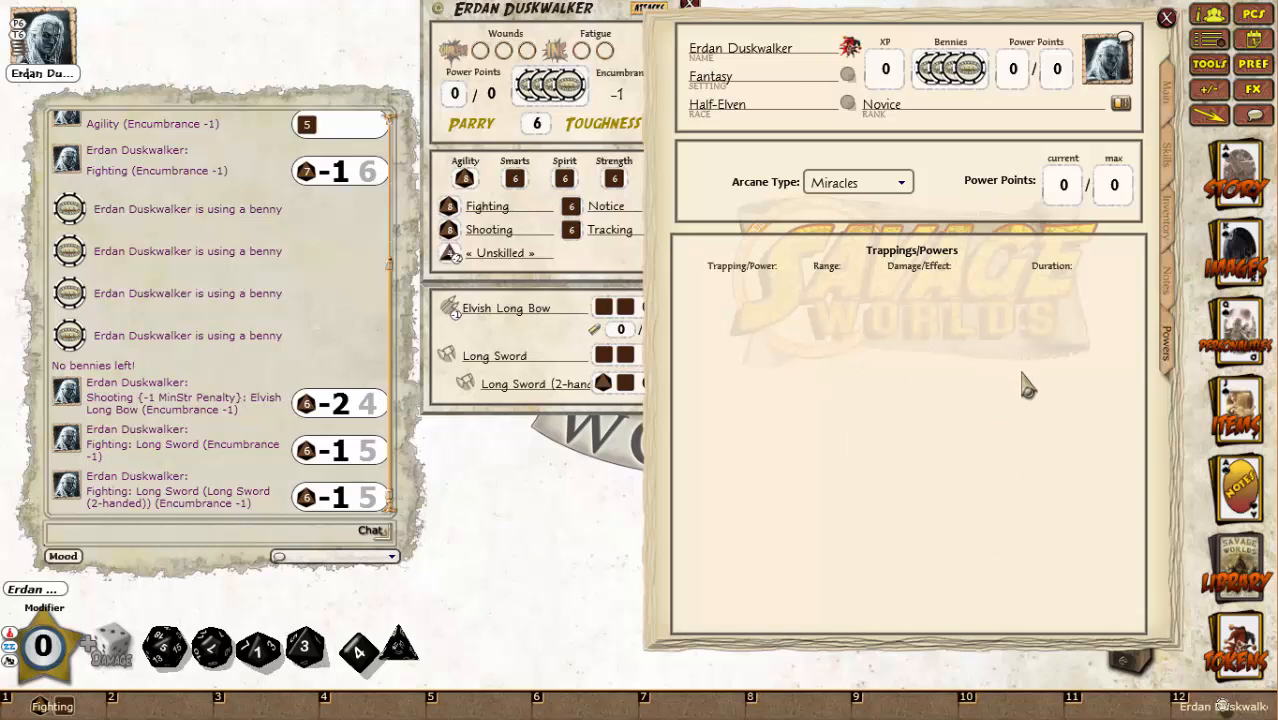
Open the Complete Power List from the SW Deluxe Player Guide's Powers List and place it beside the character sheet.
click(1240, 585)
click(195, 128)
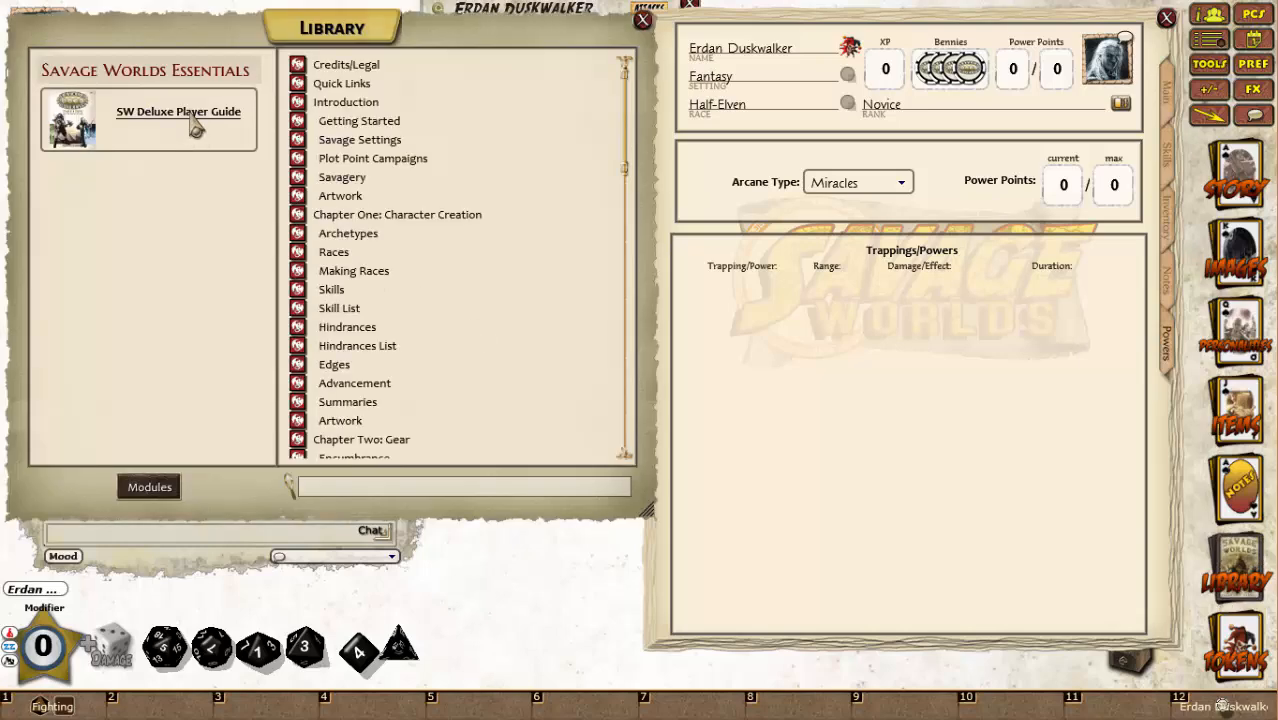
scroll(428, 348, down, 10)
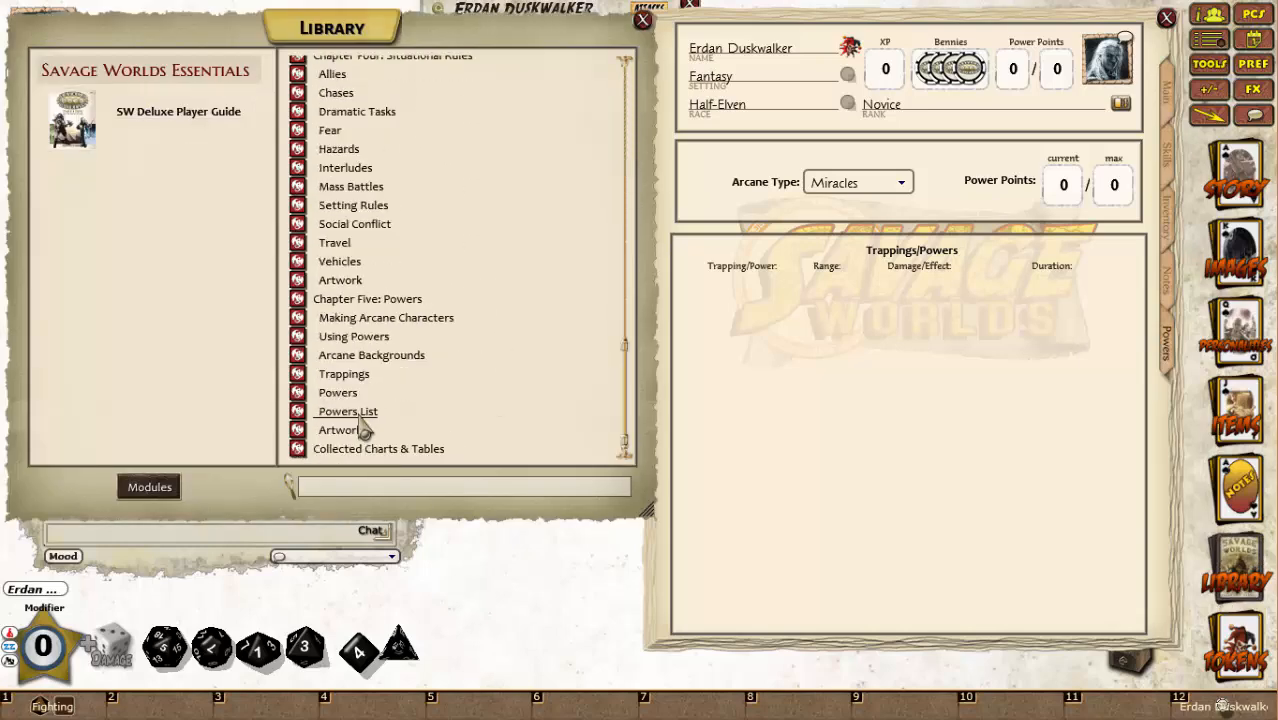
click(360, 410)
click(645, 22)
drag(790, 190, 483, 71)
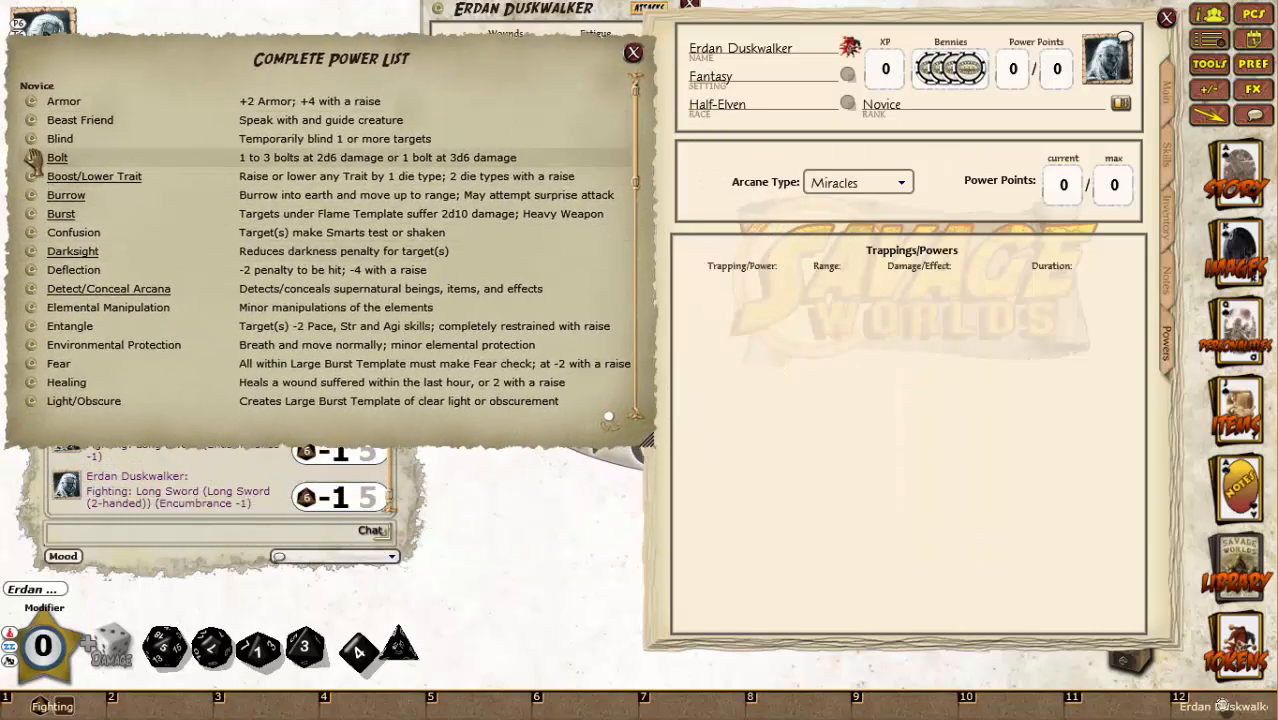
Add the Bolt and Healing powers from the power list to the character, and close the list.
drag(57, 157, 905, 410)
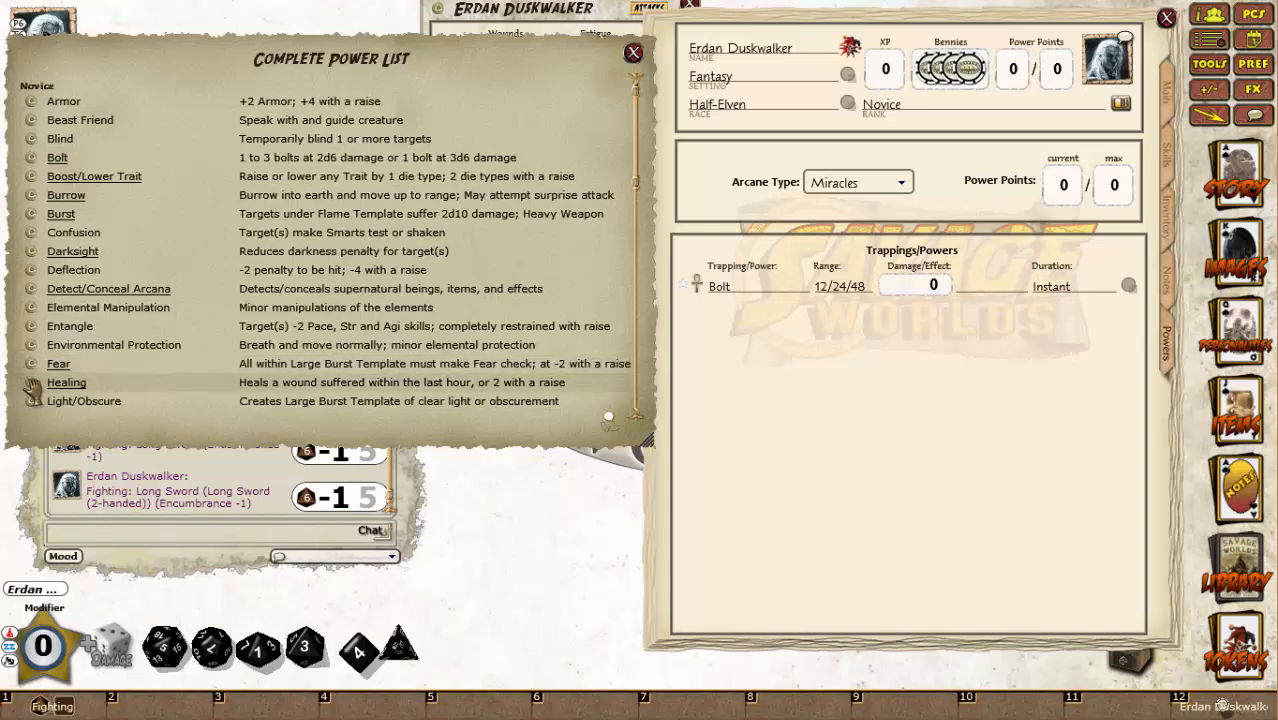
drag(33, 390, 865, 475)
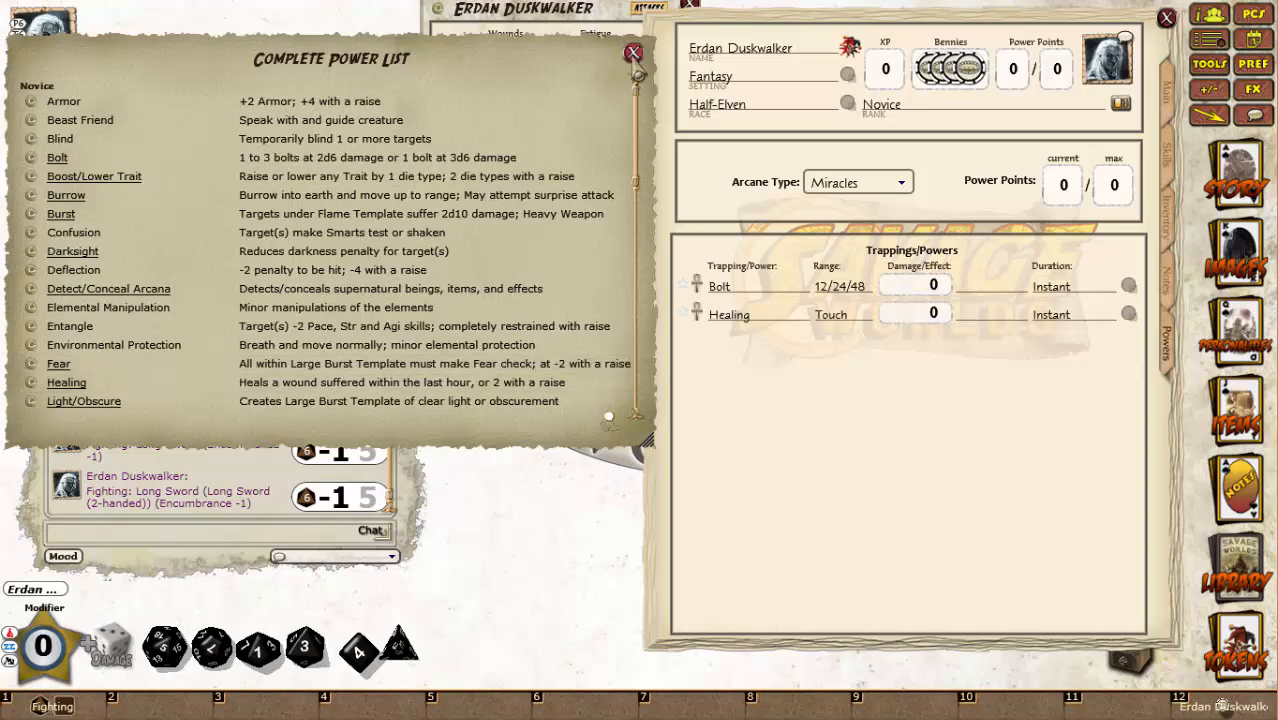
click(633, 53)
Roll the Healing power, and add Healing and Bolt to the mini sheet.
double_click(703, 322)
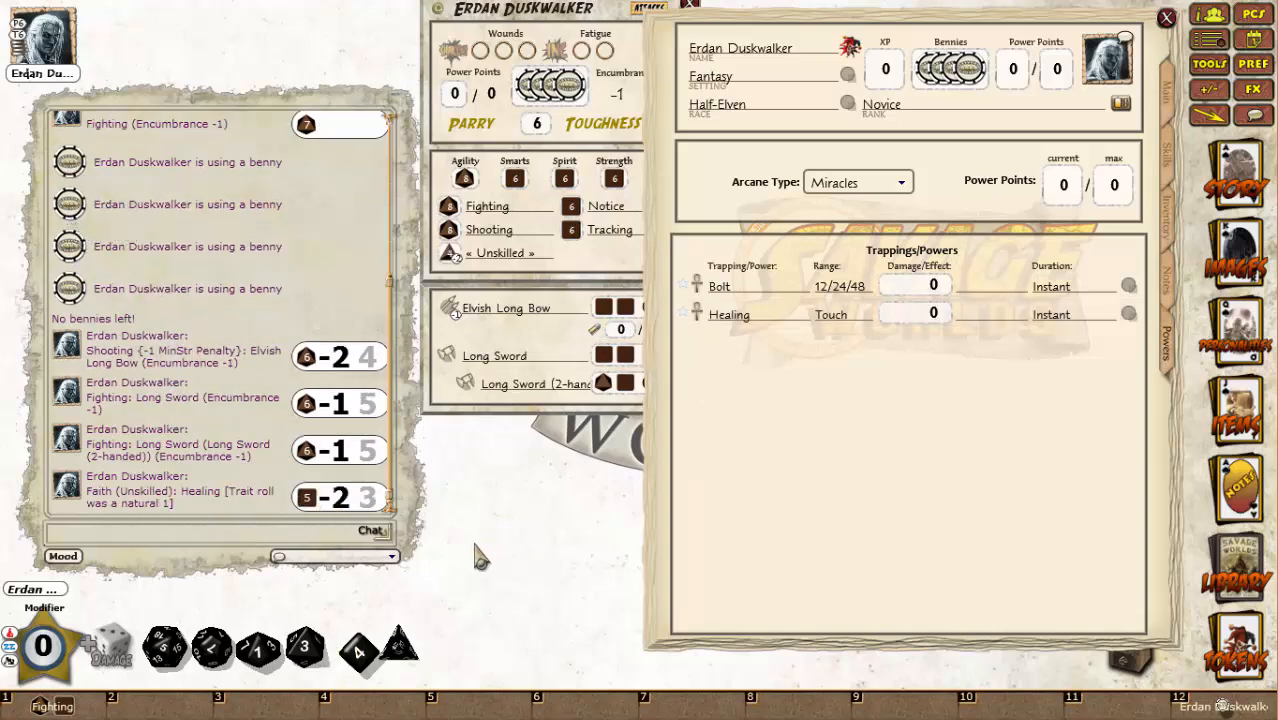
click(684, 314)
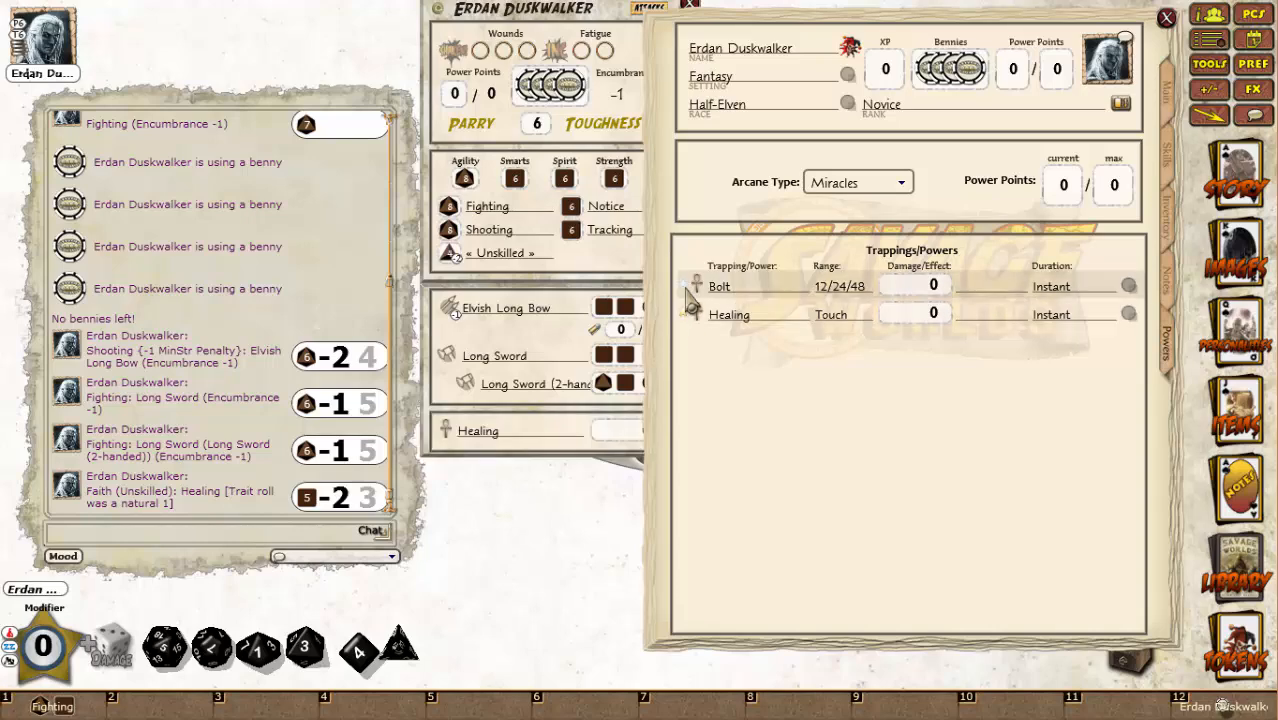
click(686, 292)
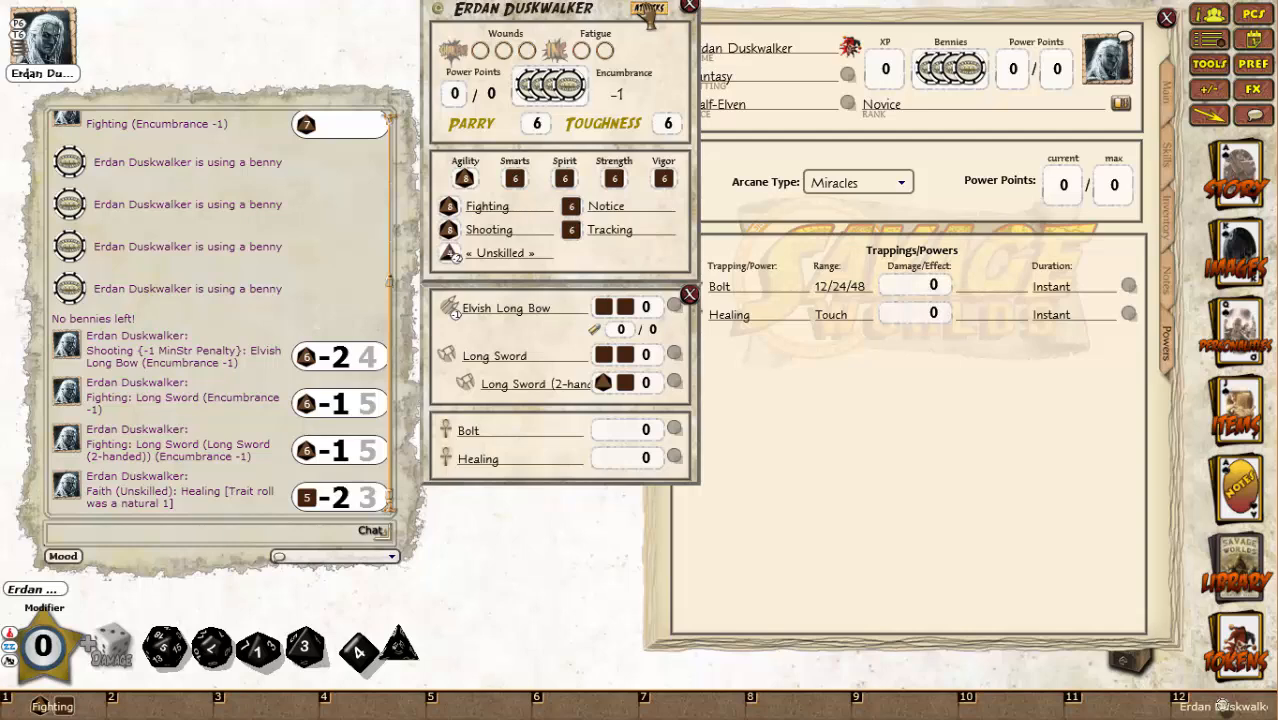
Set the character's current and maximum power points to 10 on the full sheet's powers page.
click(843, 512)
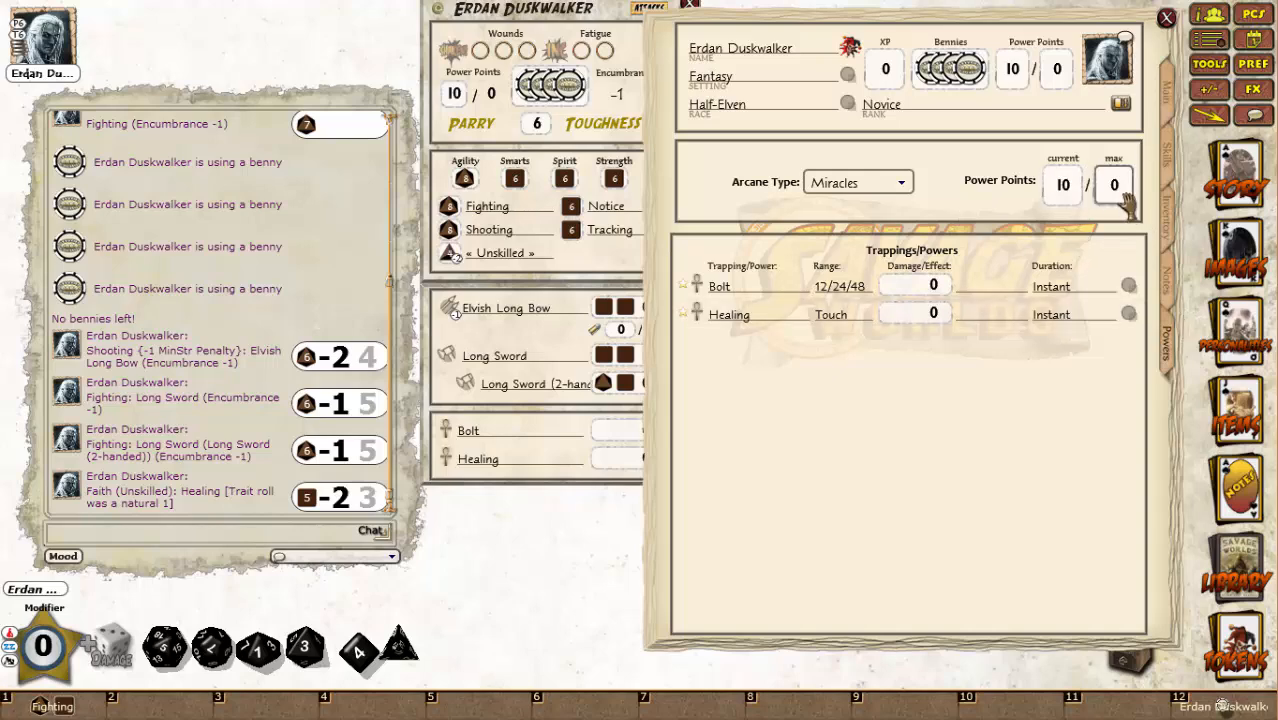
text(10)
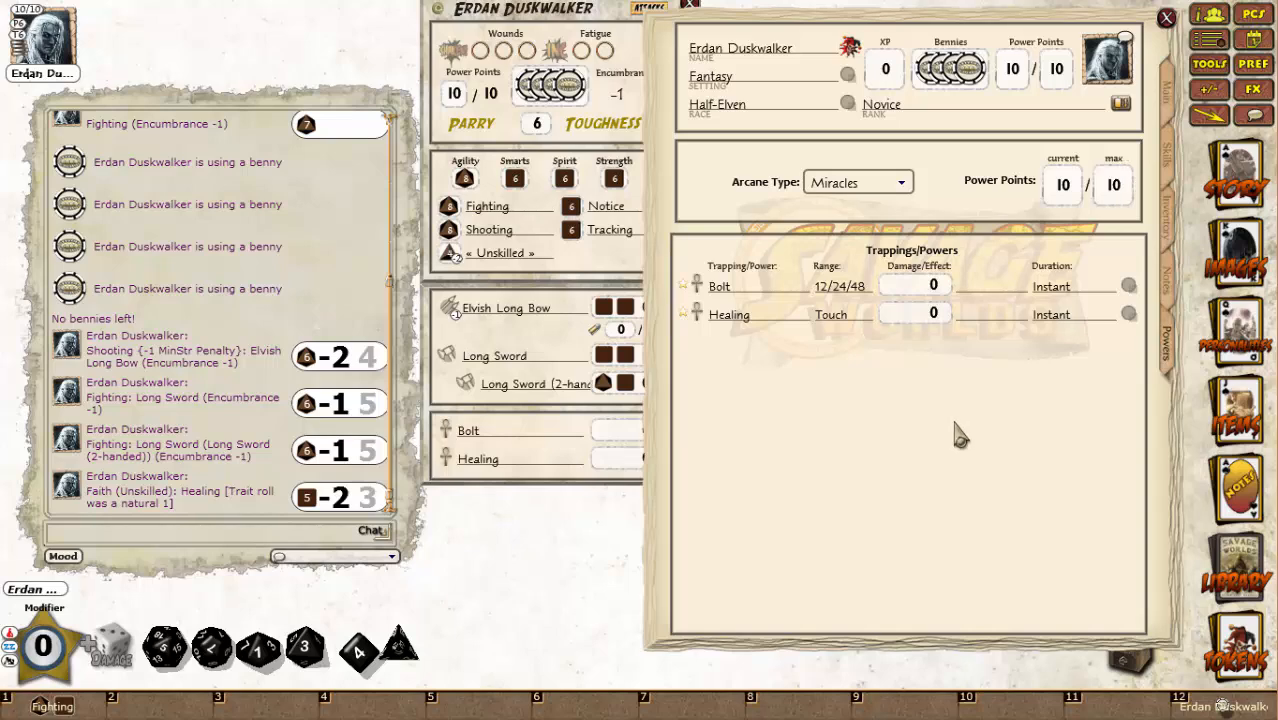
Show the powers on the full sheet's main page and set Bolt's damage to 2d6.
click(1166, 93)
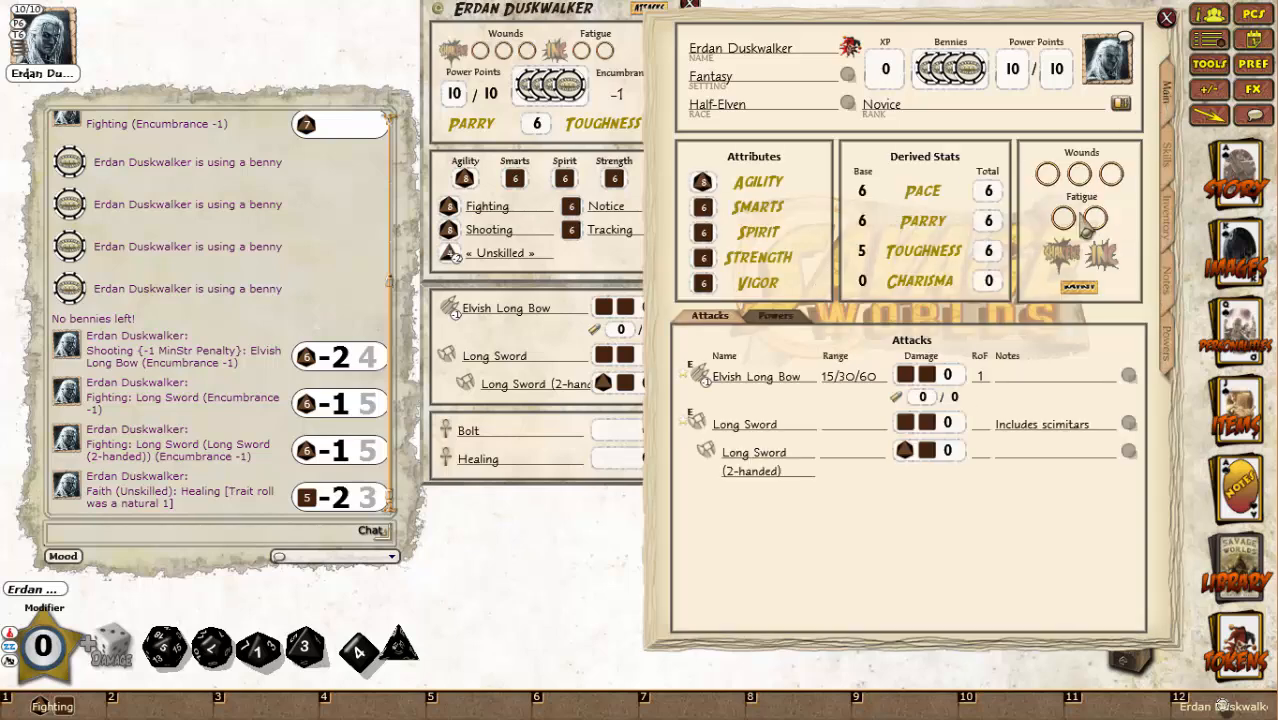
click(776, 316)
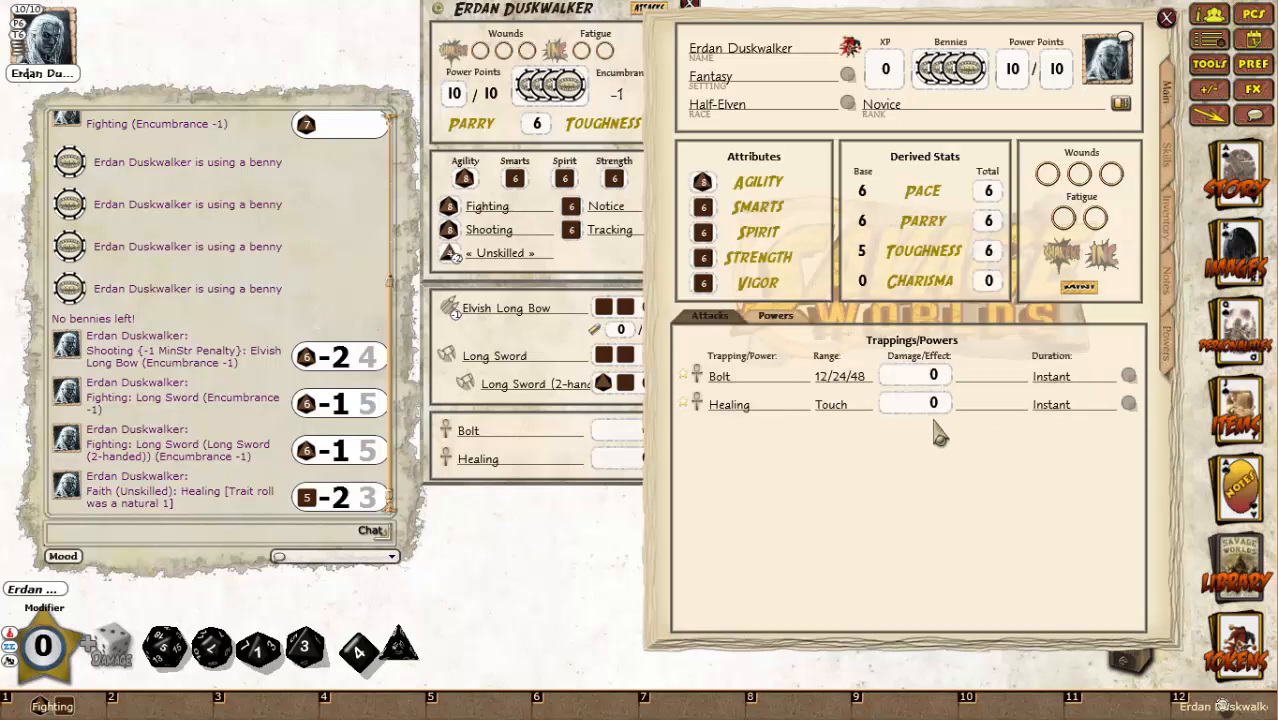
drag(358, 652, 903, 375)
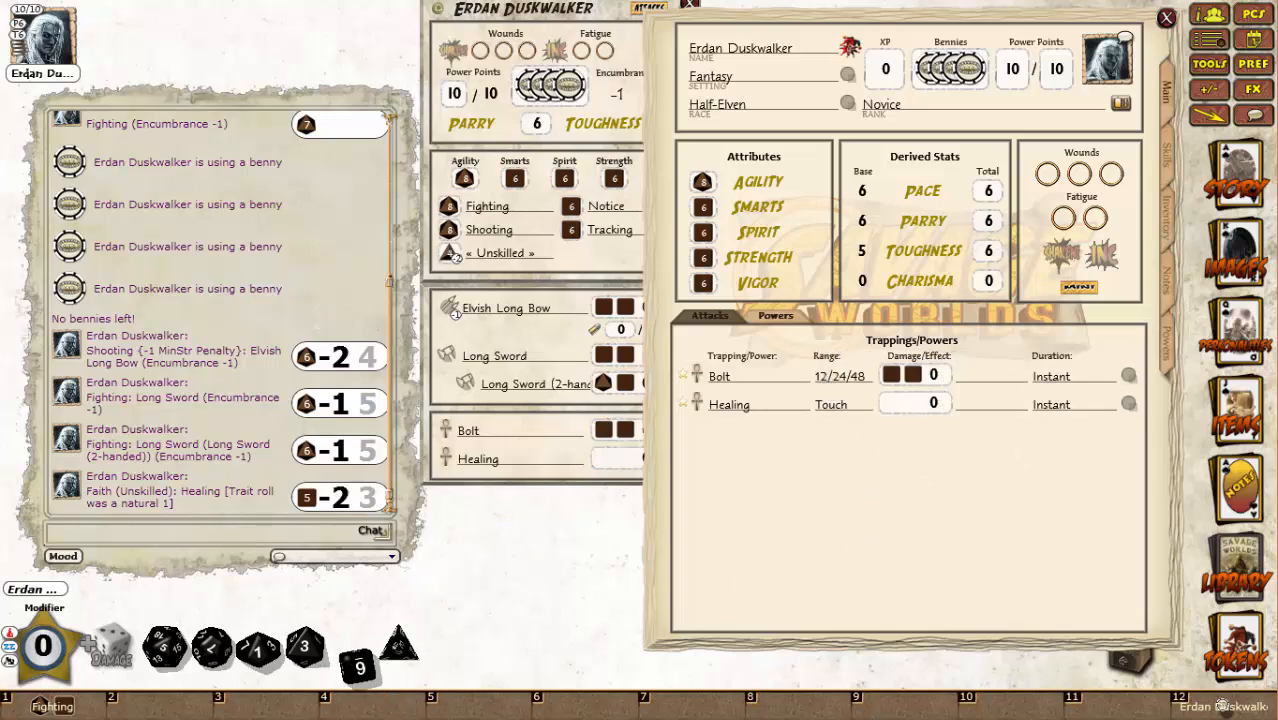
Add a sub-entry named "Bolt (Improved)" under the Bolt power and set its damage to 3d6.
right_click(742, 379)
click(820, 386)
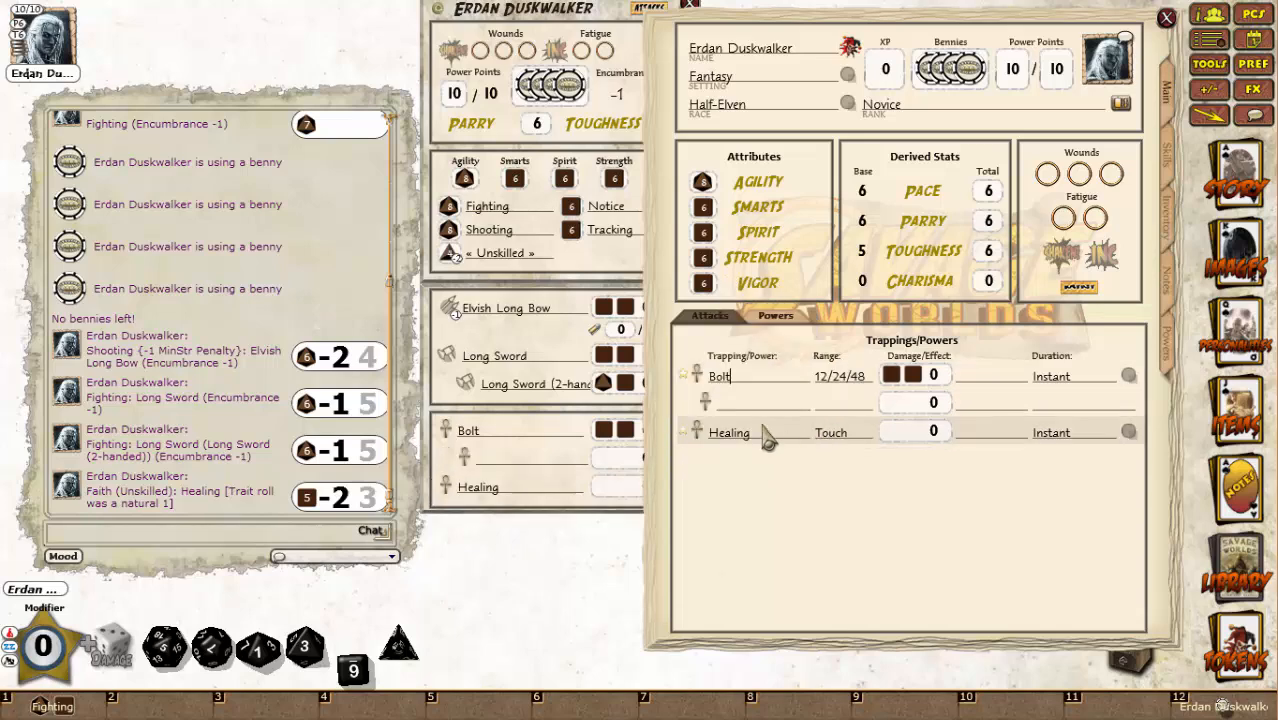
text(B)
text(olt (Improved)
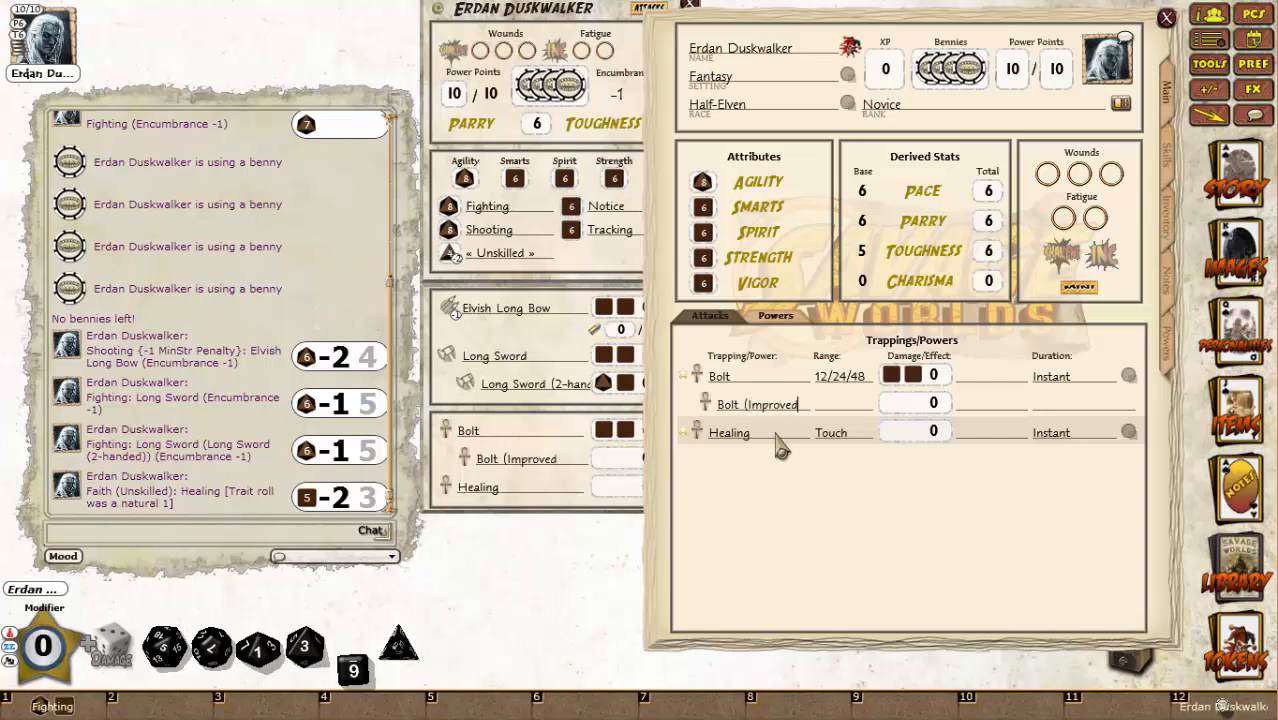
text())
drag(352, 672, 903, 402)
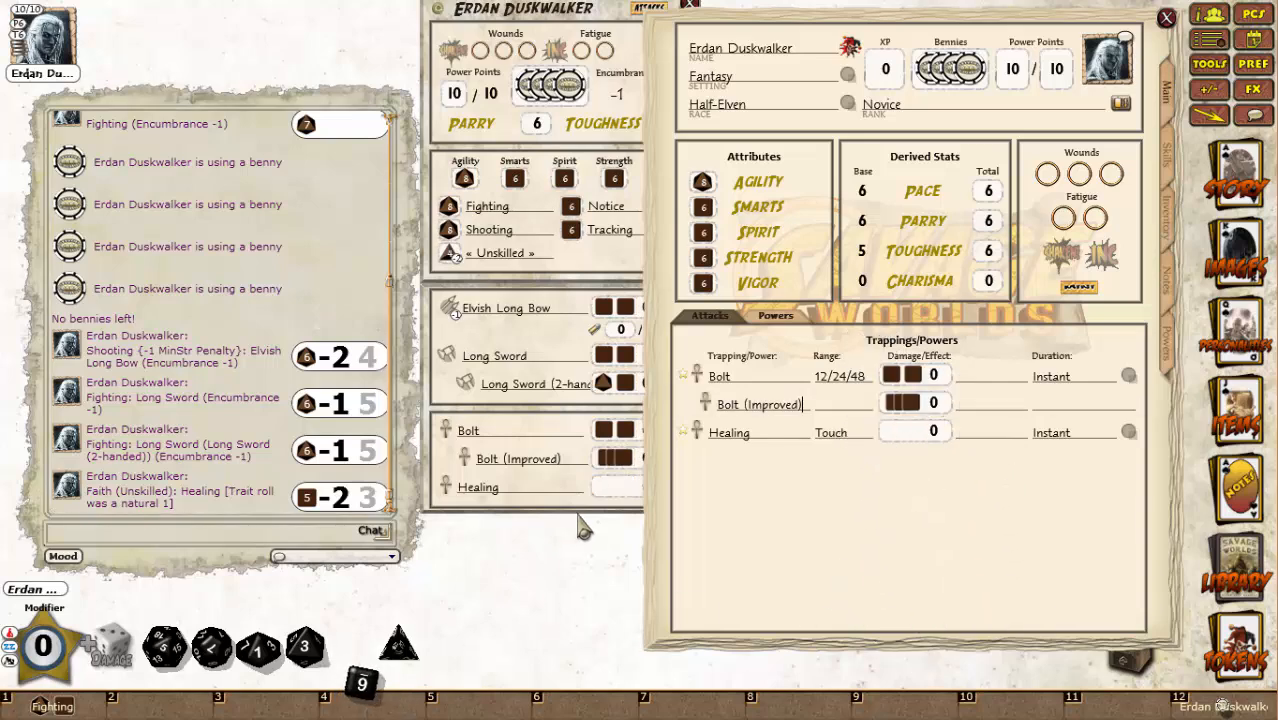
Roll the Bolt (Improved) power, and roll its damage into the chat.
double_click(705, 404)
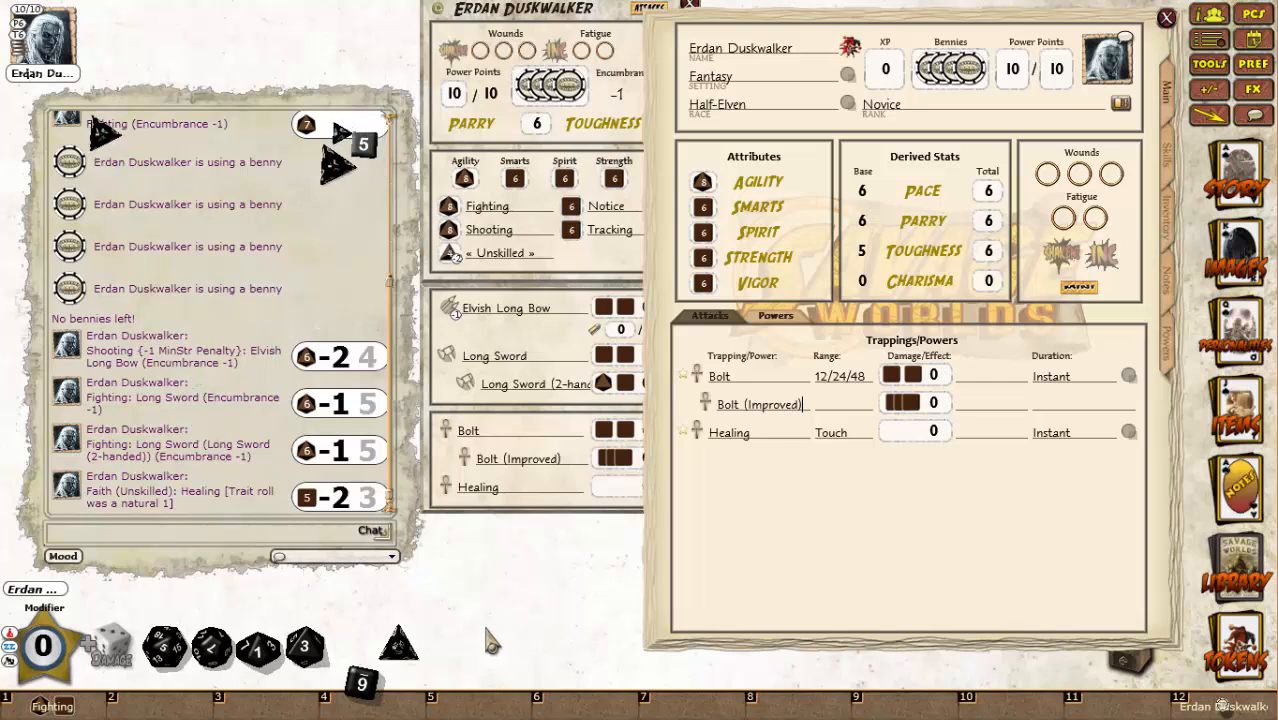
drag(898, 406, 308, 433)
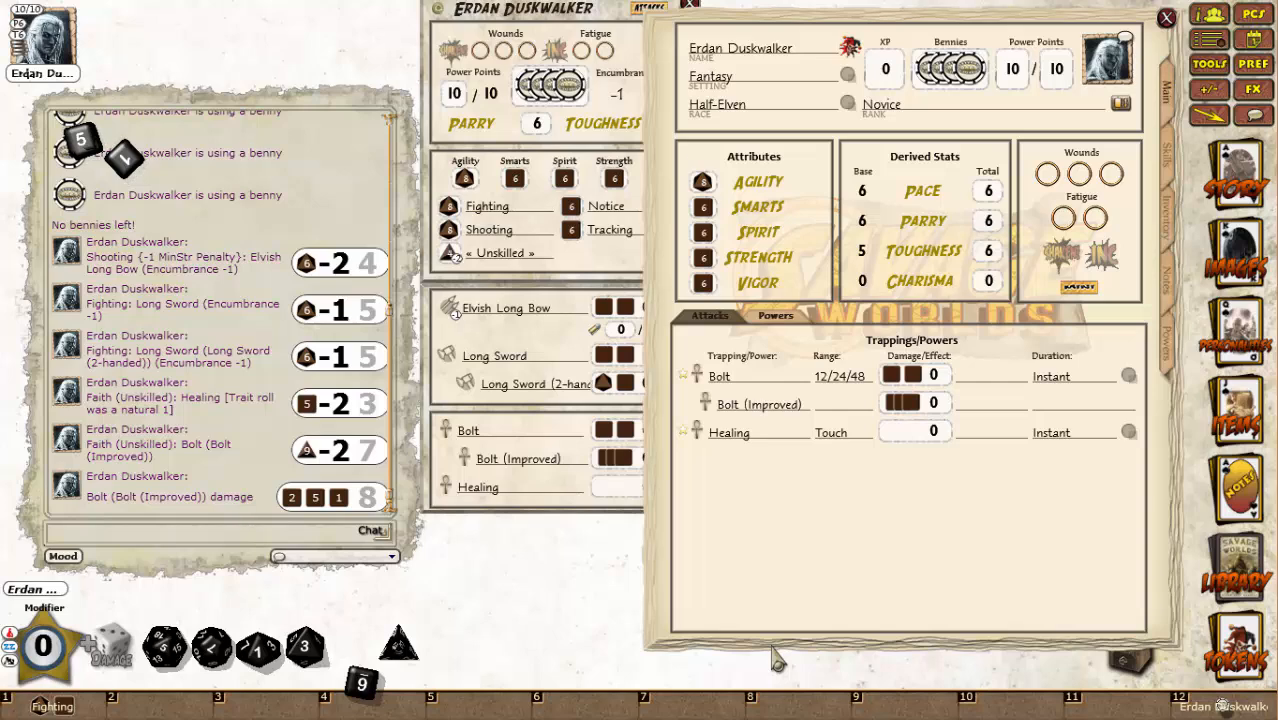
Add a new skill named "Athletics" to the skills page of the full character sheet.
click(1167, 155)
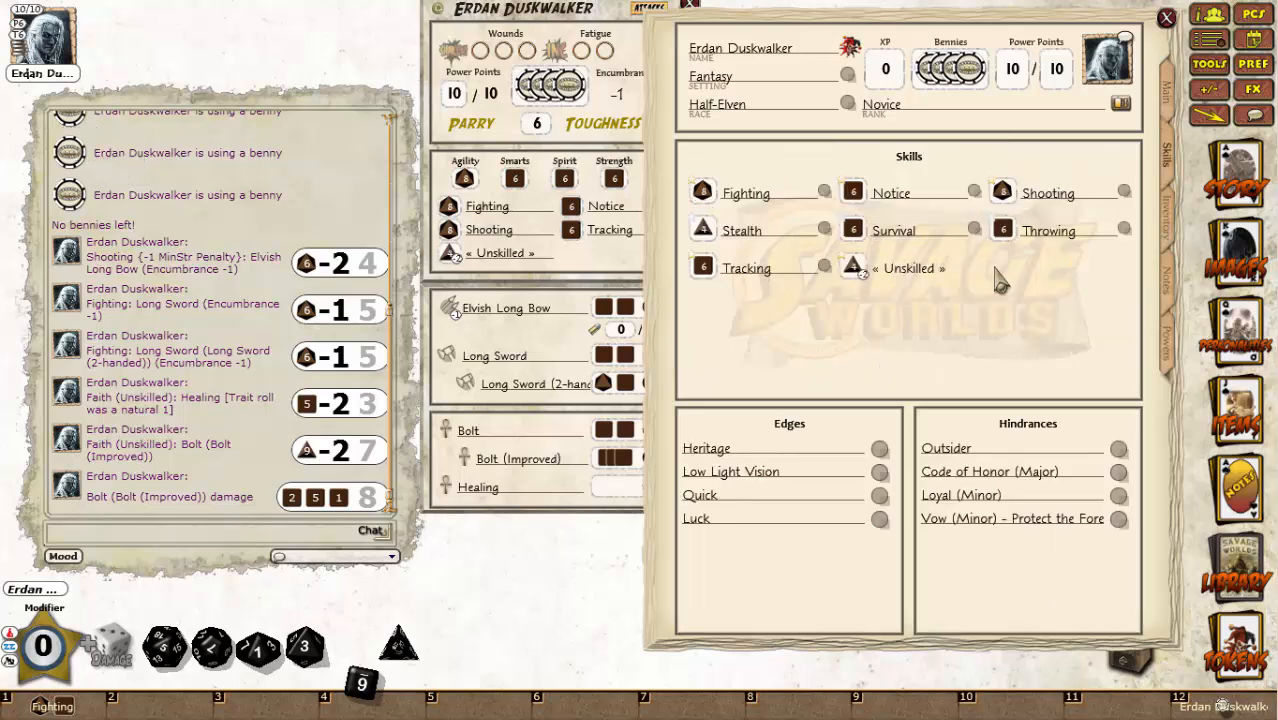
right_click(995, 268)
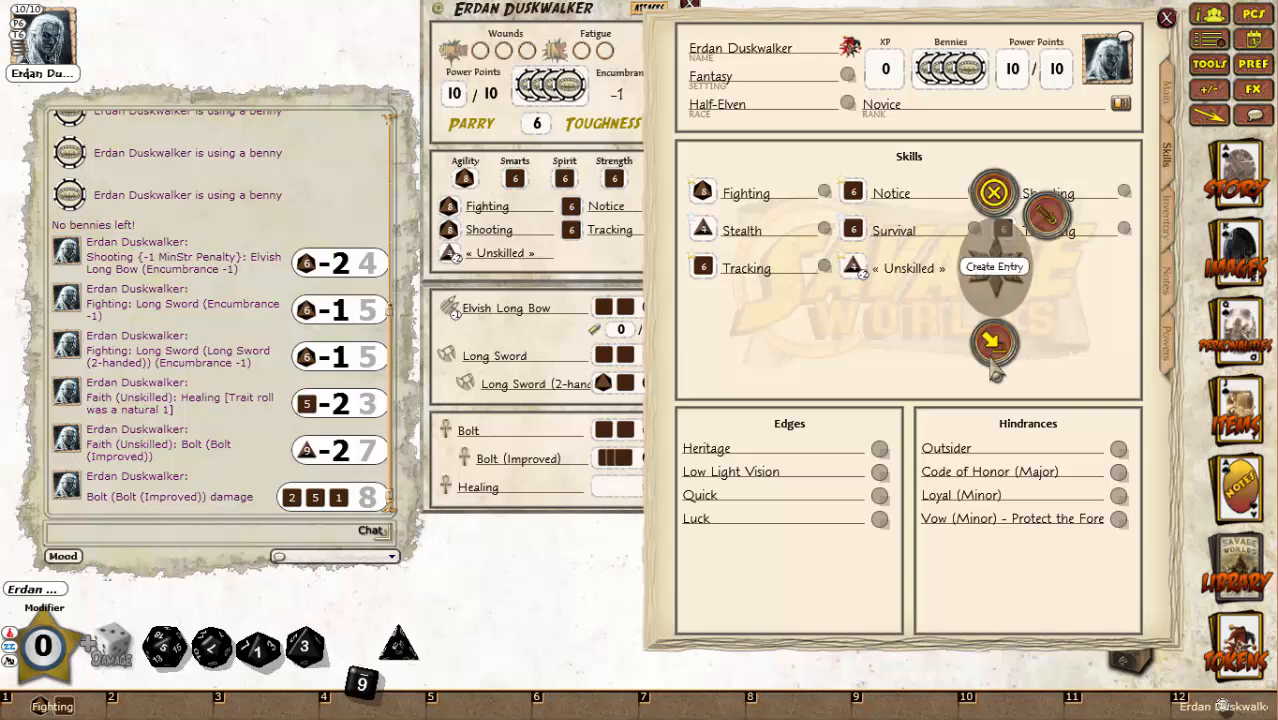
click(995, 348)
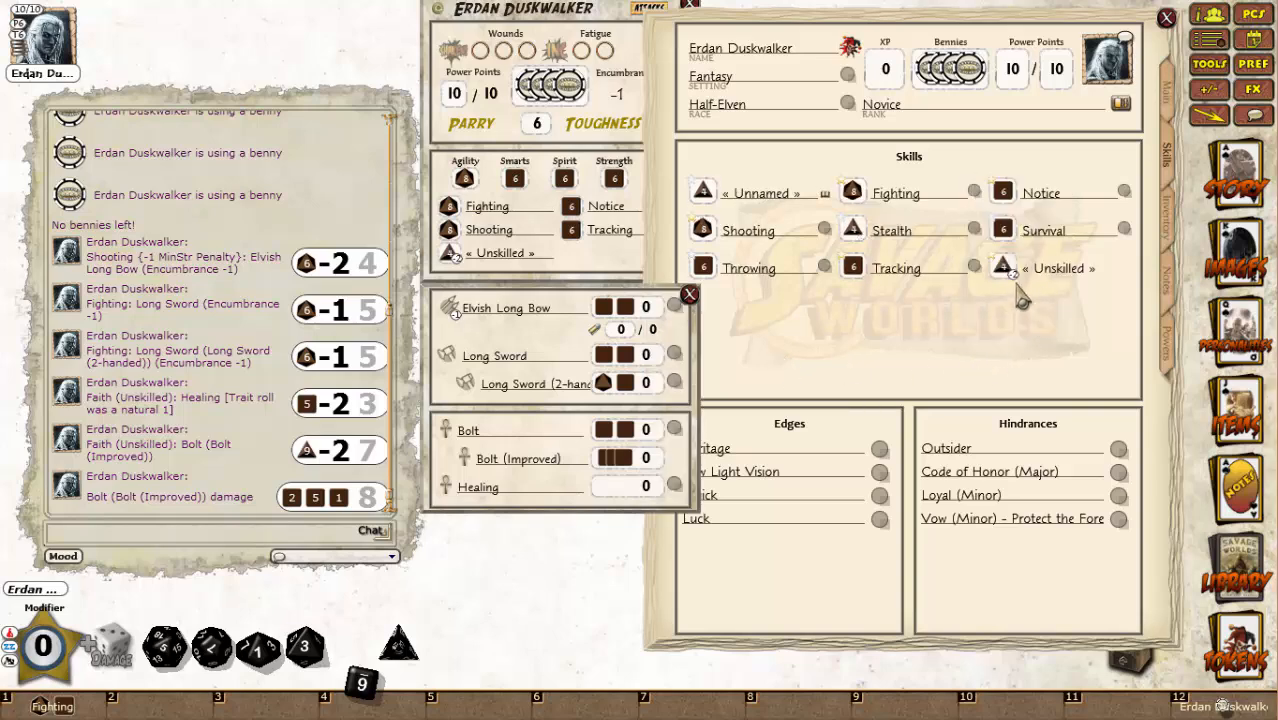
click(767, 197)
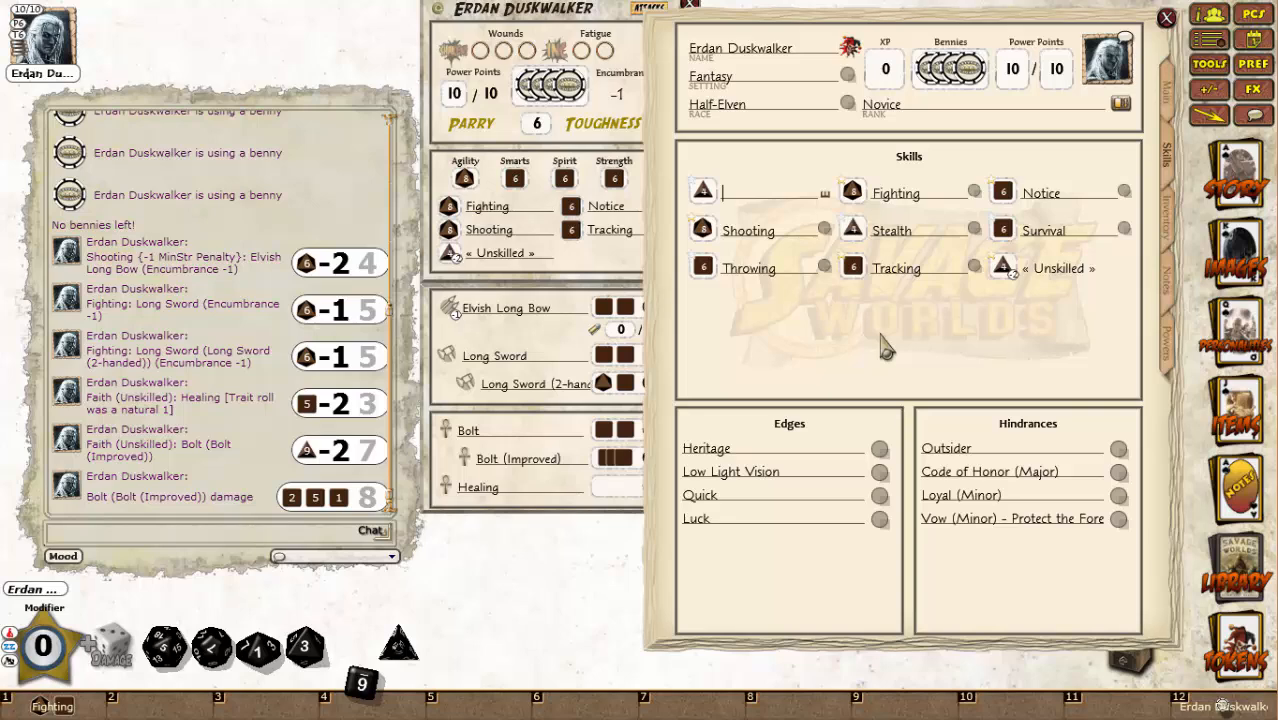
text(Athletics)
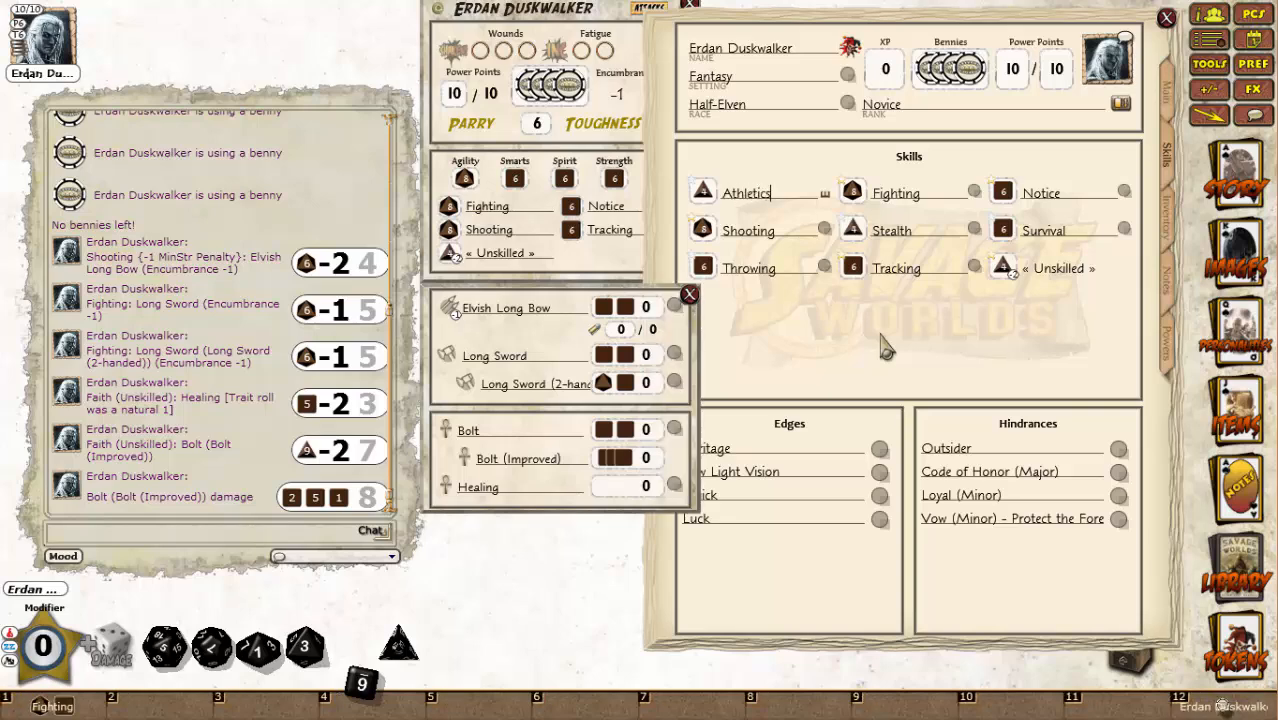
click(885, 345)
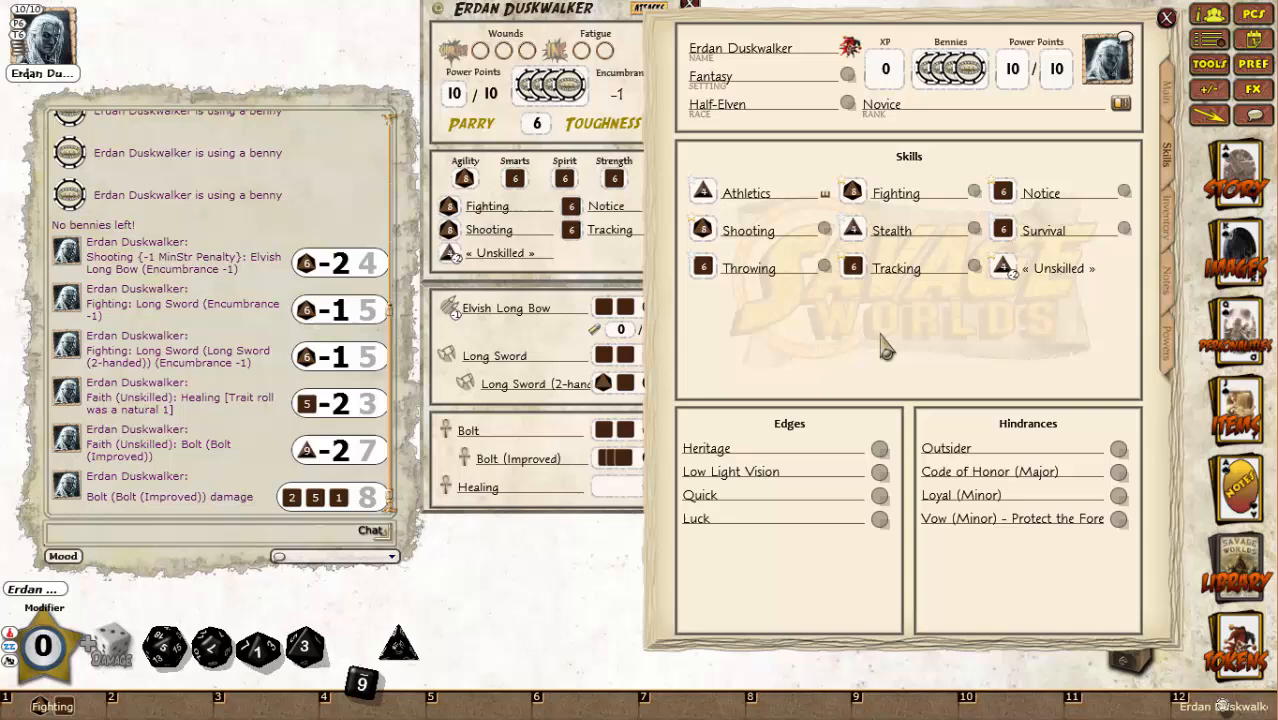
Fill in the Athletics skill's description with "[Agility]" and "This skill replace climbing, jumping and running.".
click(828, 195)
drag(659, 432, 887, 542)
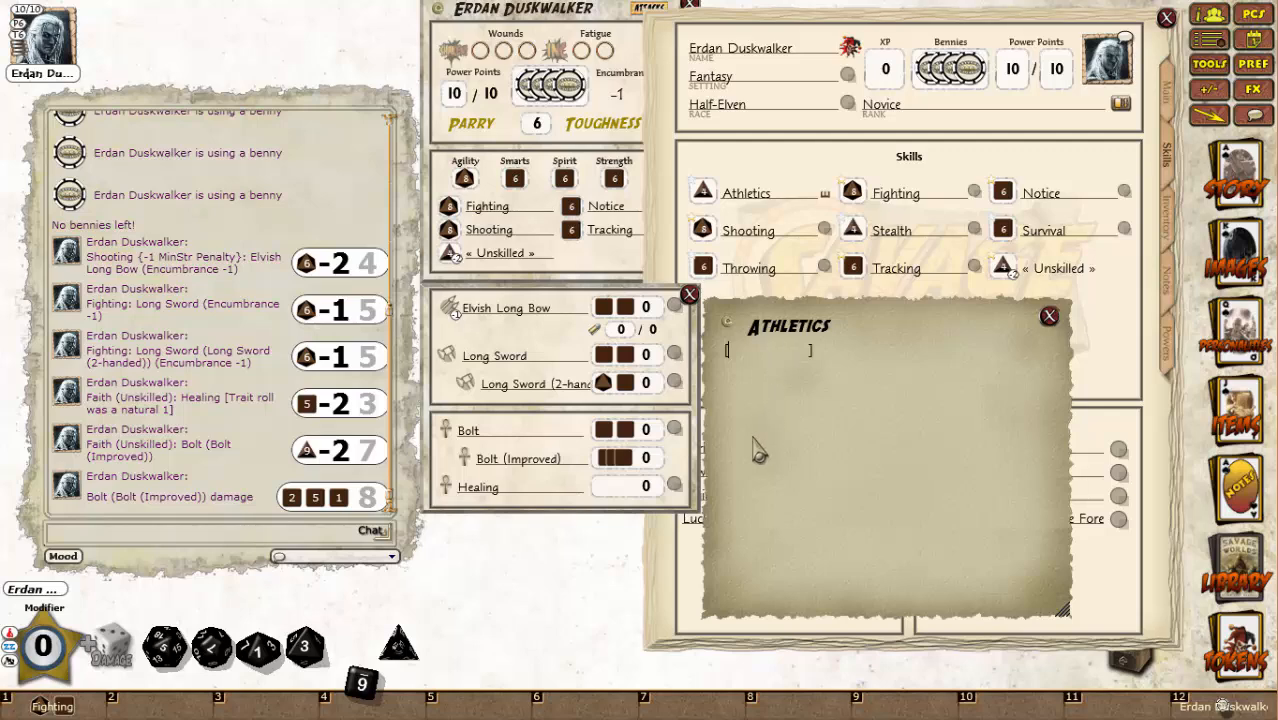
text(A)
text(Thi)
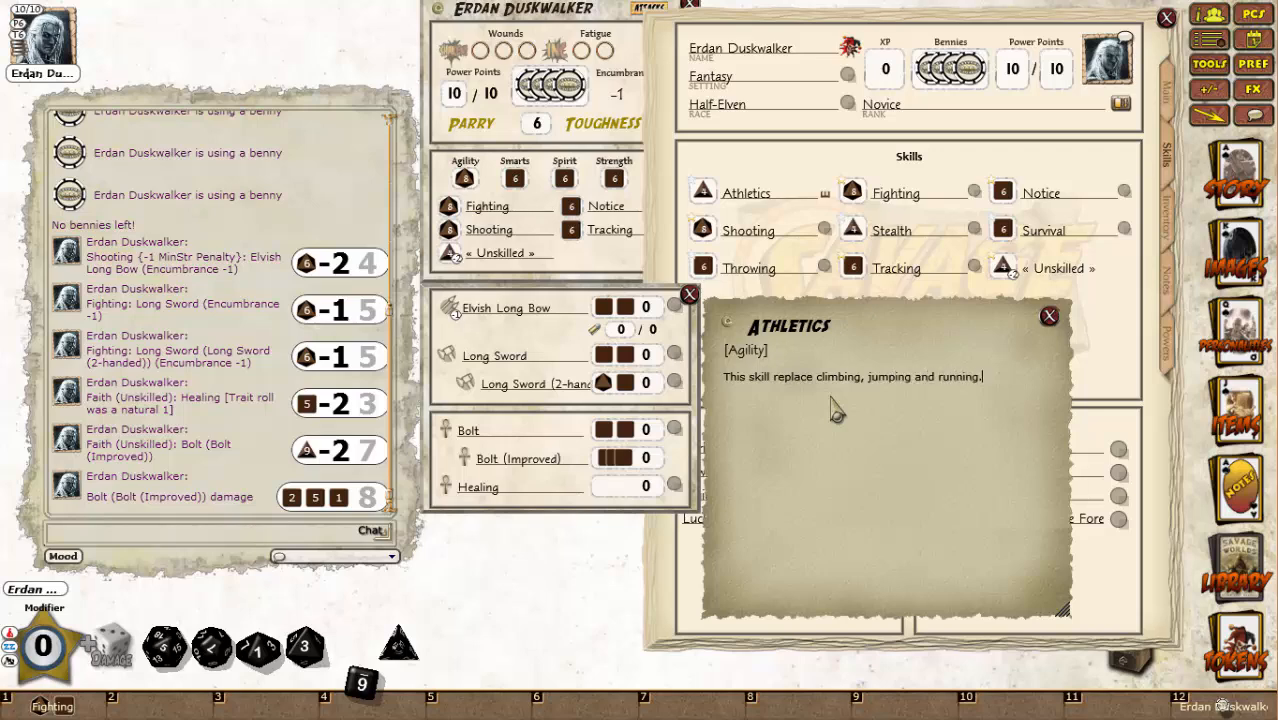
click(1049, 316)
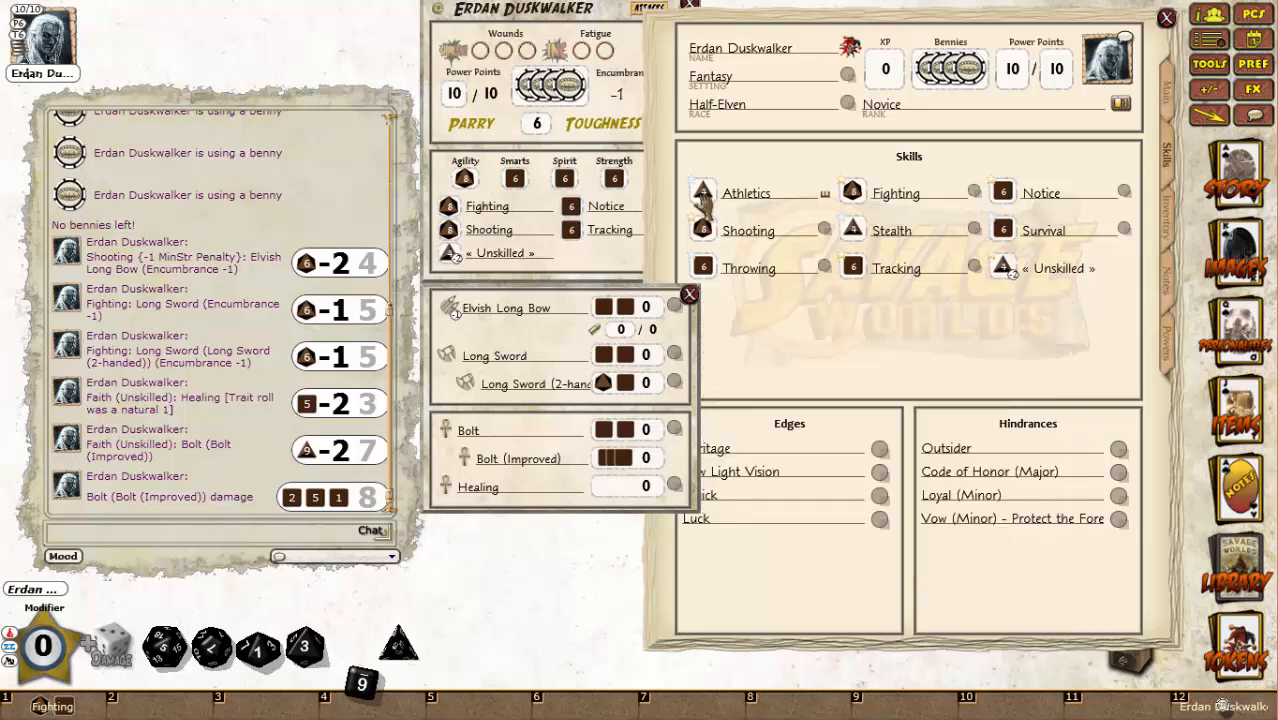
Raise the Athletics skill die to d6 and roll the skill from the mini sheet.
scroll(701, 198, up, 1)
click(694, 182)
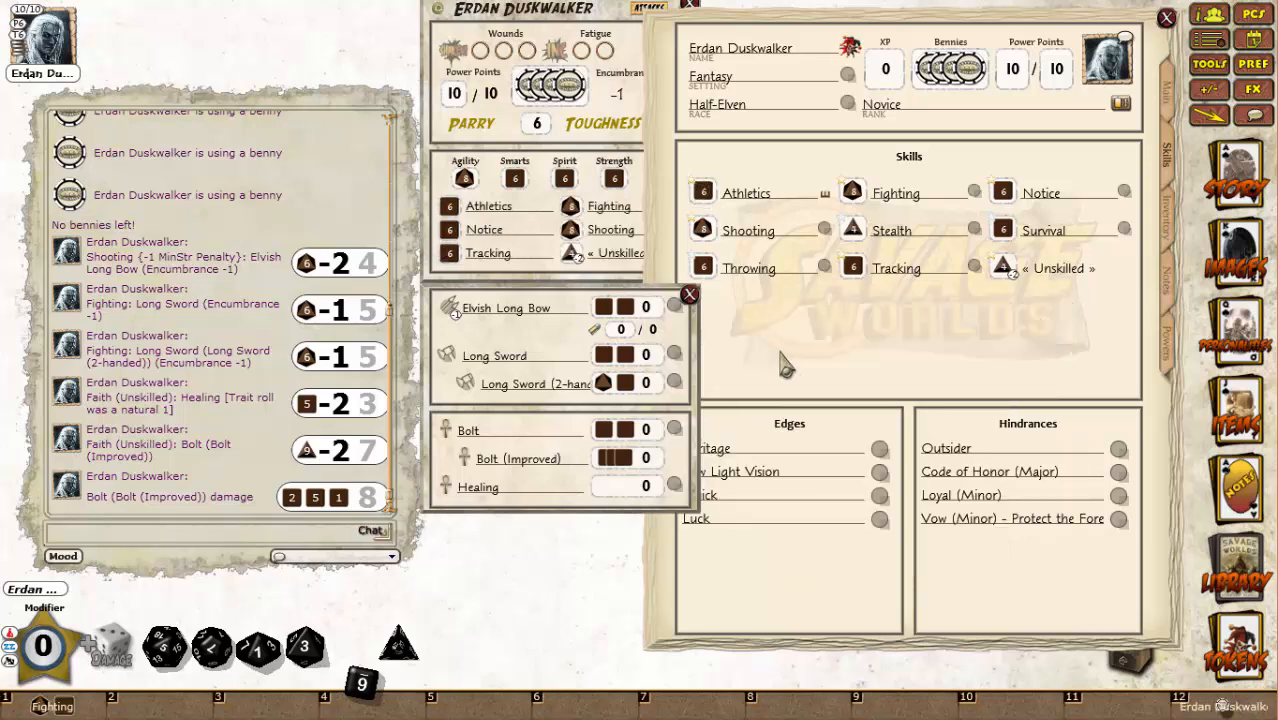
double_click(450, 206)
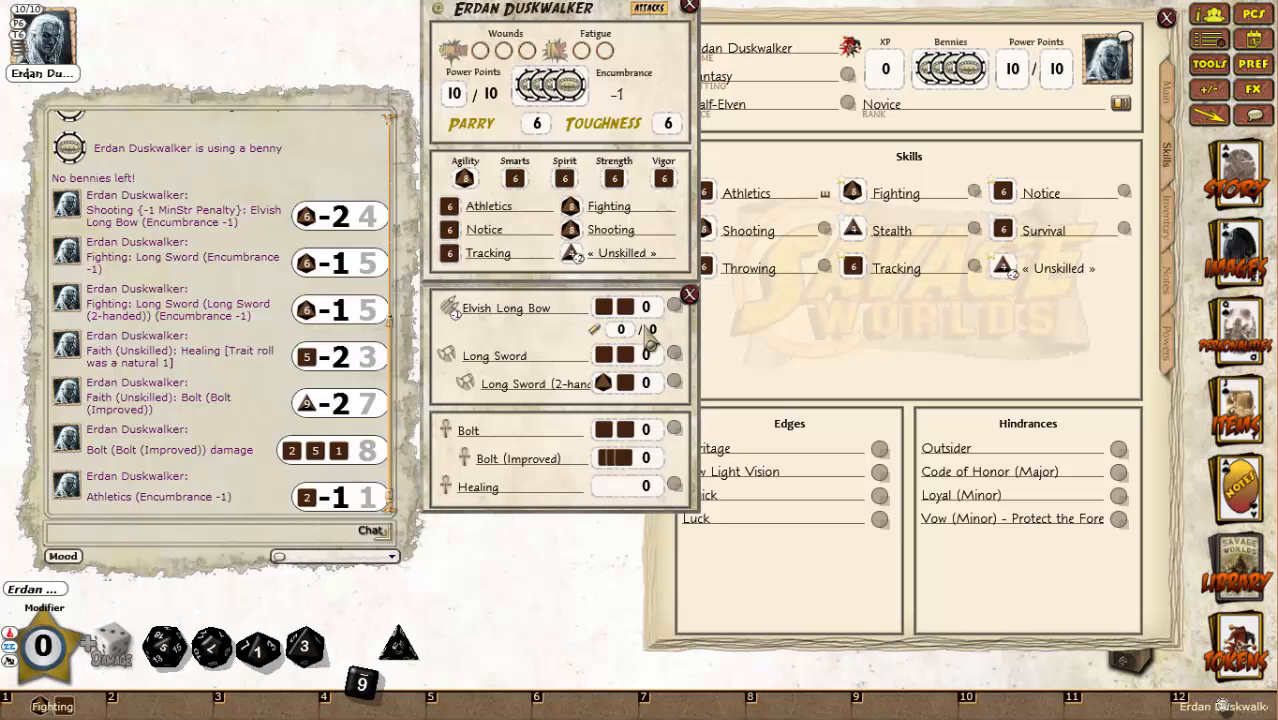
Show the sheet's notes page, open the Bestiary from the SW Deluxe GM Guide in the GM's library, and close the library.
click(1172, 300)
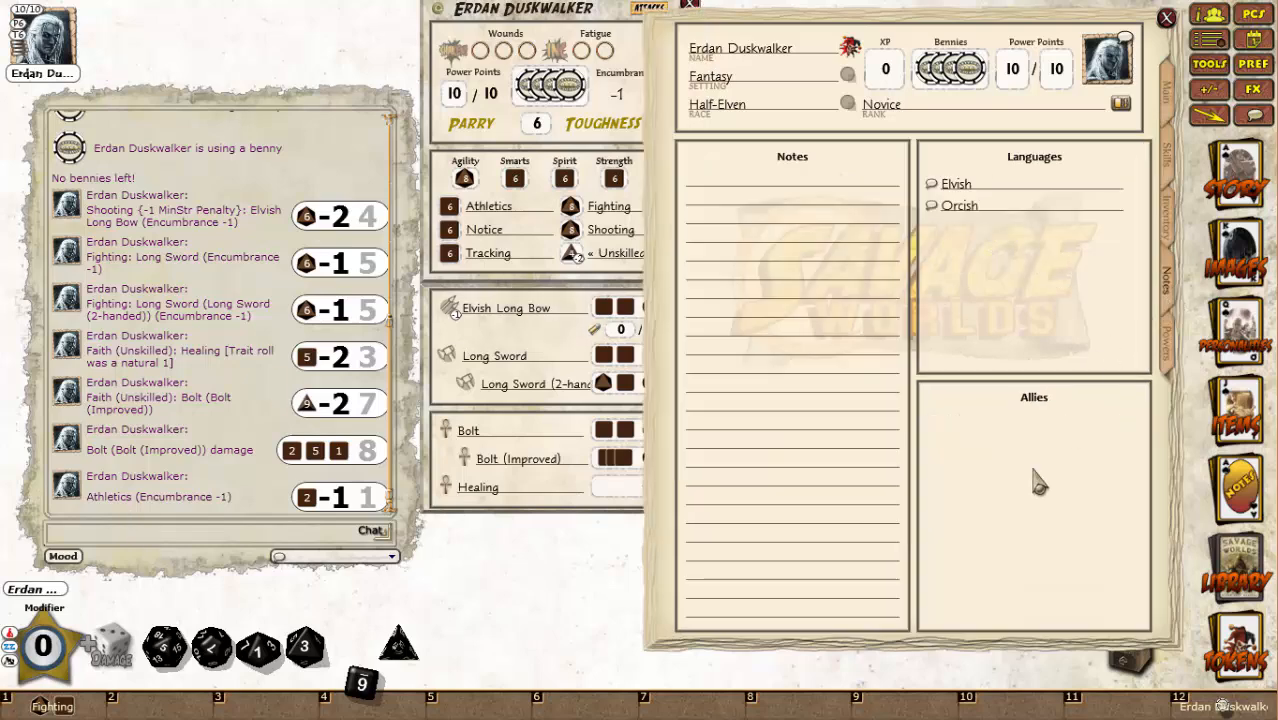
click(1238, 578)
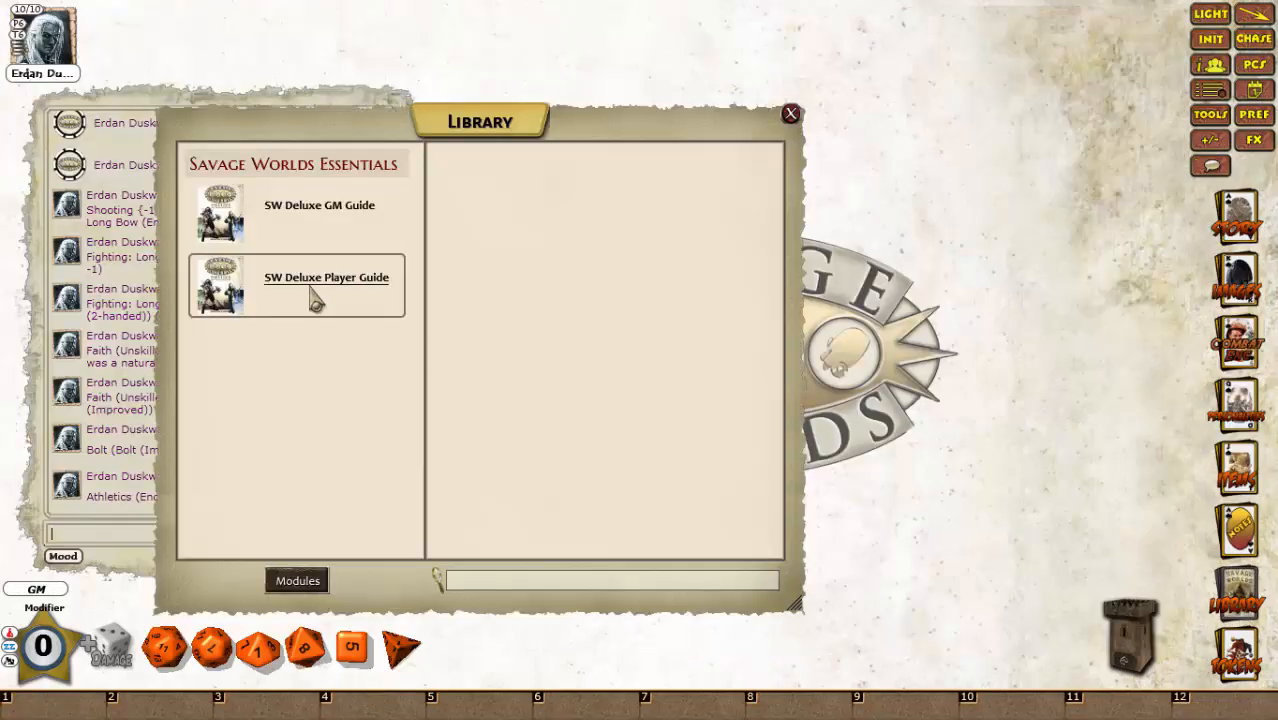
click(314, 290)
scroll(553, 503, down, 3)
scroll(553, 503, down, 8)
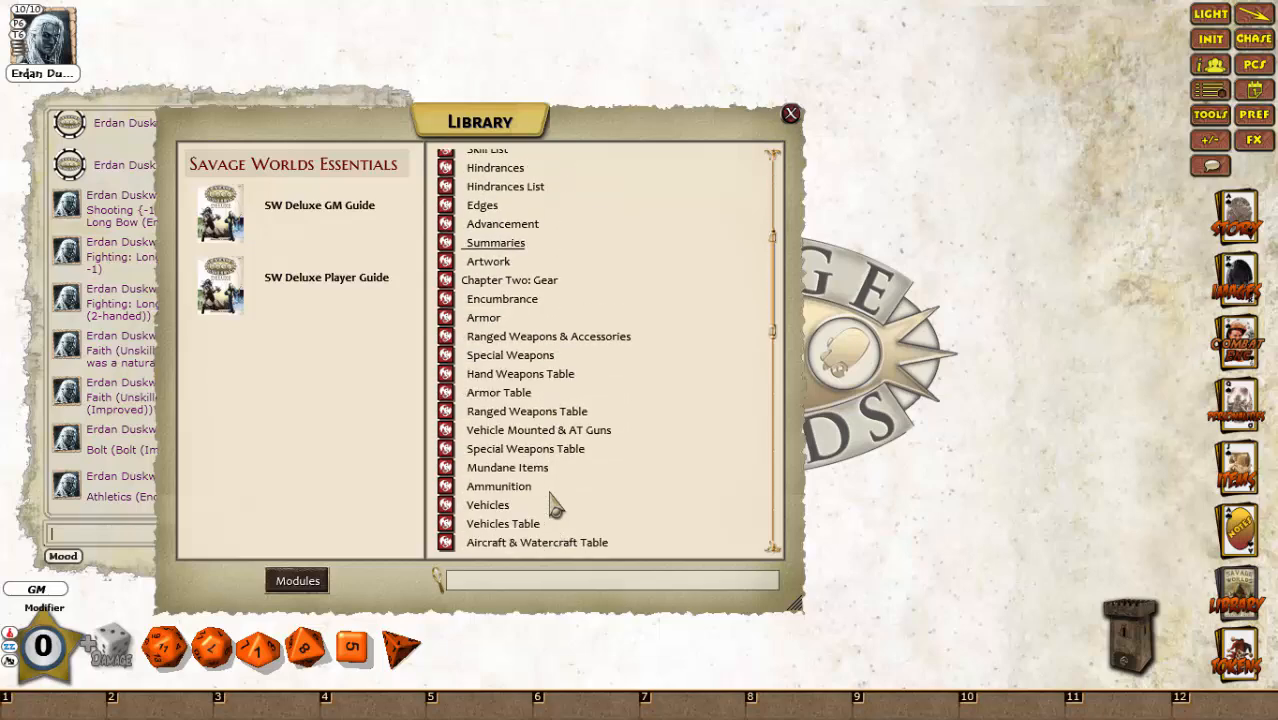
scroll(550, 495, down, 7)
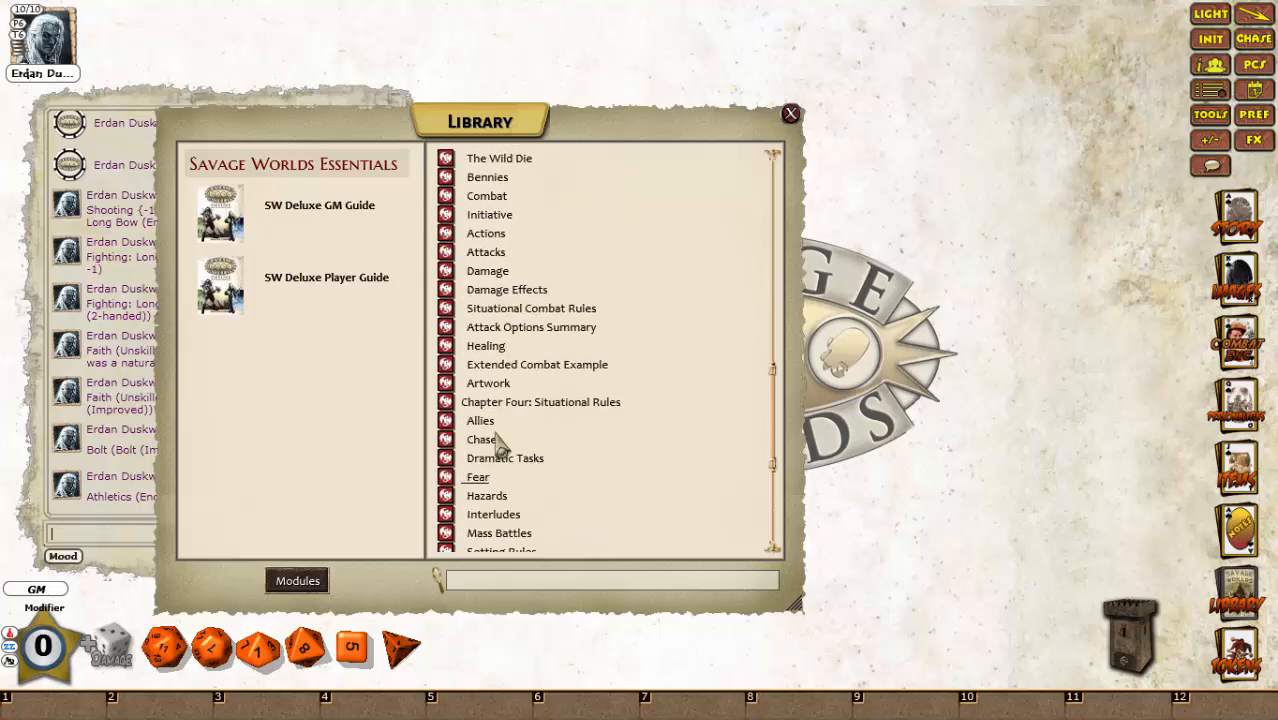
scroll(527, 513, down, 4)
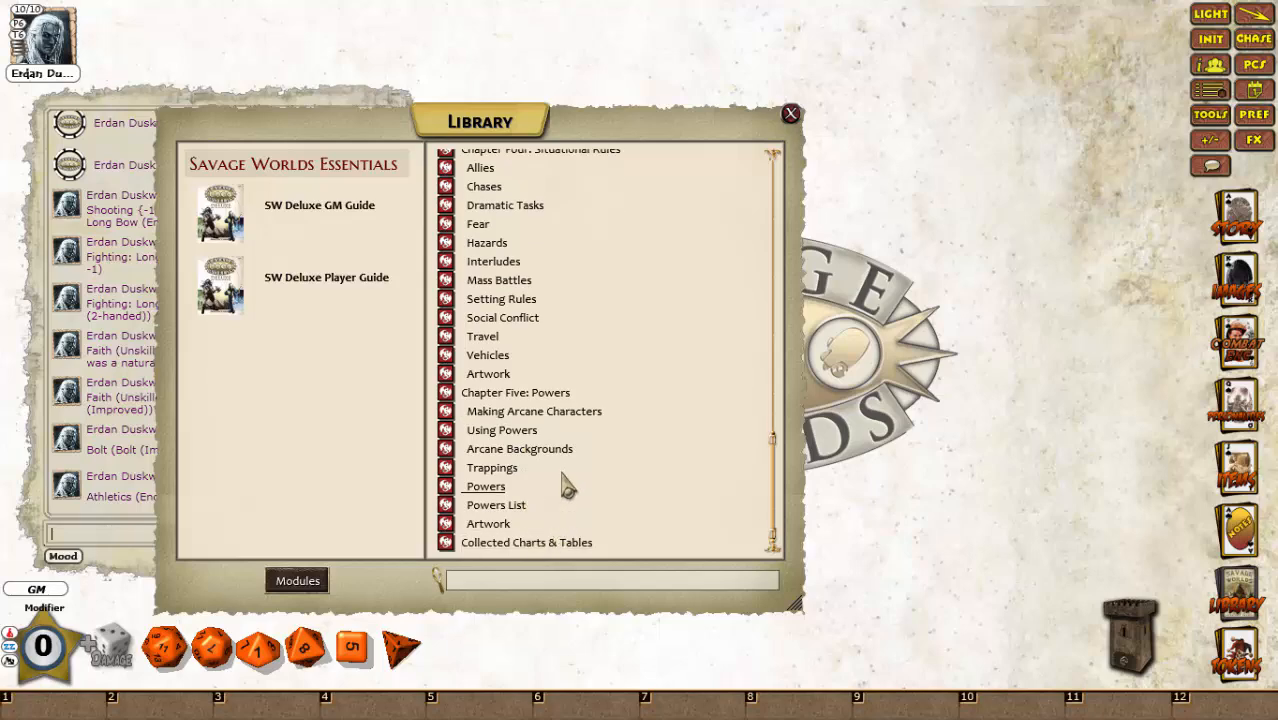
scroll(563, 486, down, 5)
click(508, 367)
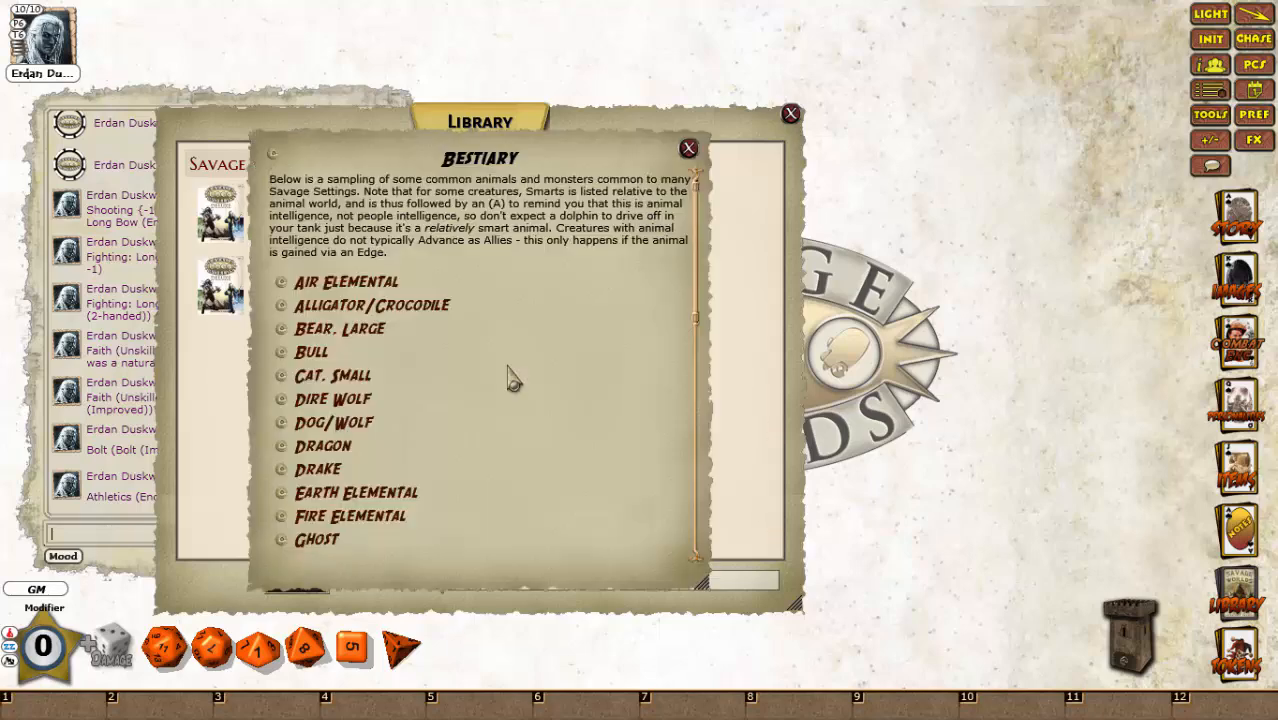
drag(628, 438, 1051, 378)
click(596, 137)
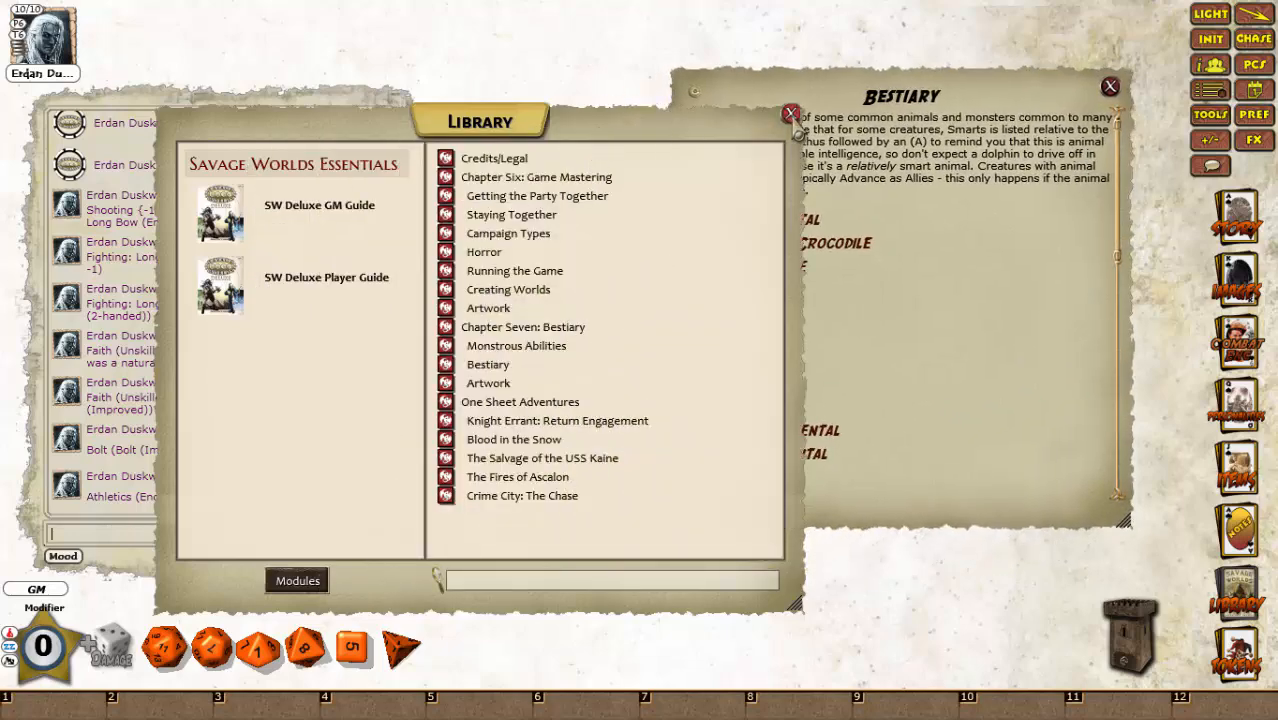
click(789, 114)
Open the character's notes page as GM and add "Horse, War" from the Bestiary to its allies.
double_click(74, 50)
drag(802, 515, 256, 521)
click(551, 289)
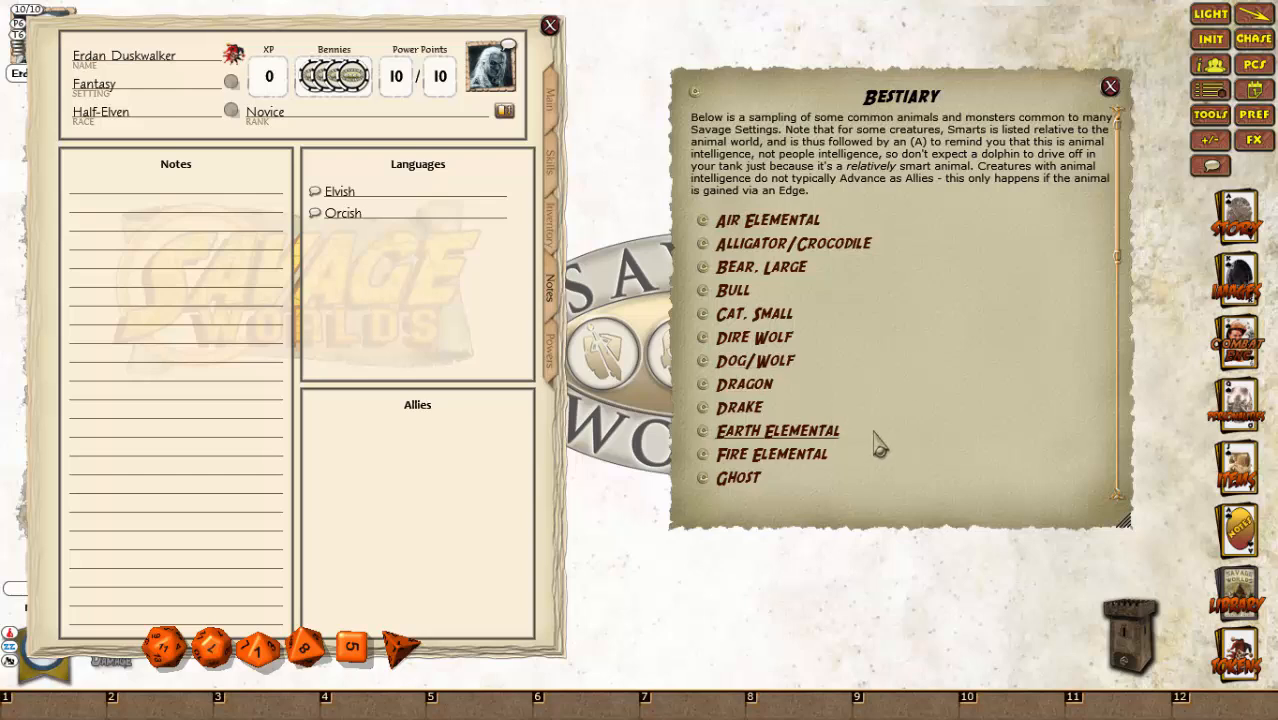
scroll(873, 443, down, 10)
scroll(876, 443, down, 5)
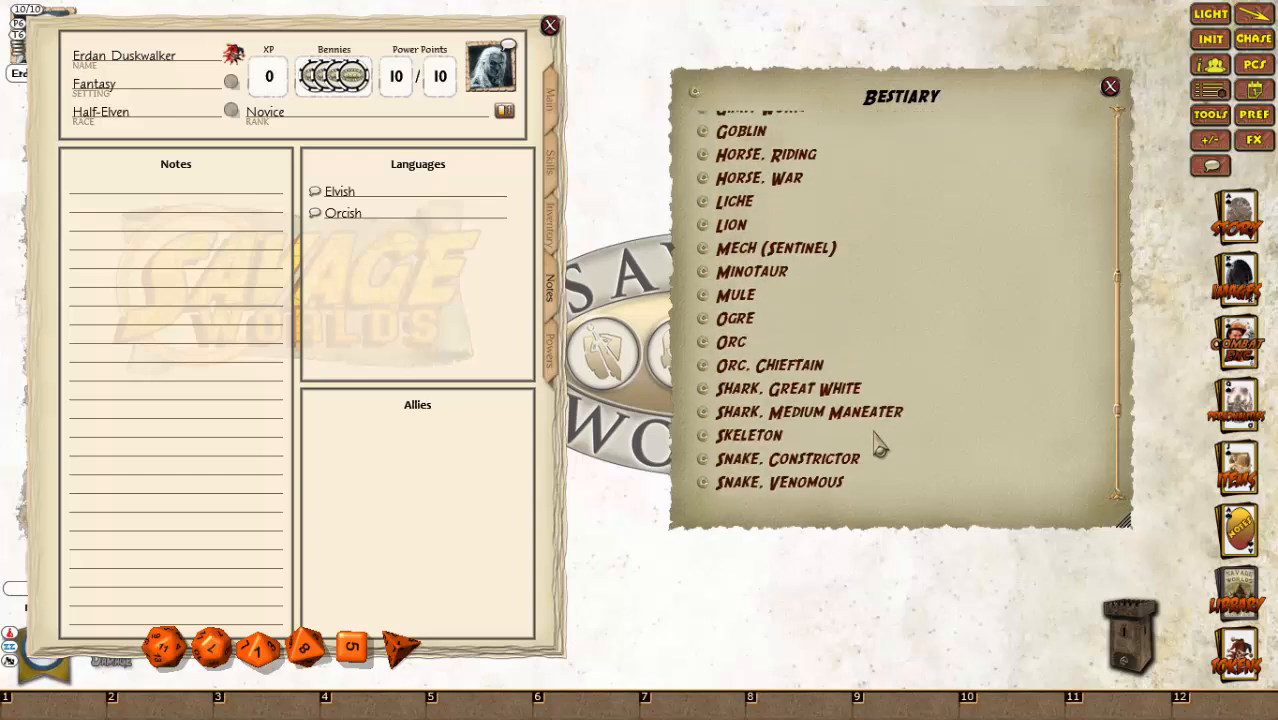
scroll(876, 443, up, 7)
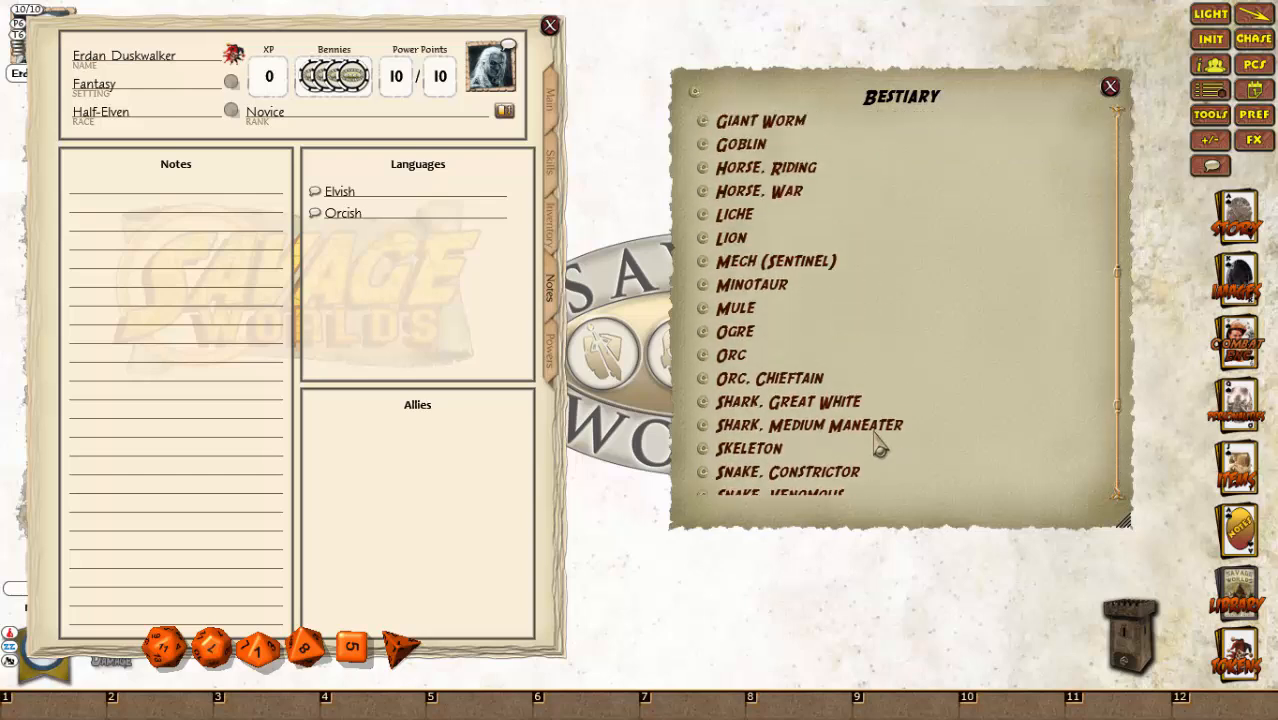
drag(760, 303, 382, 468)
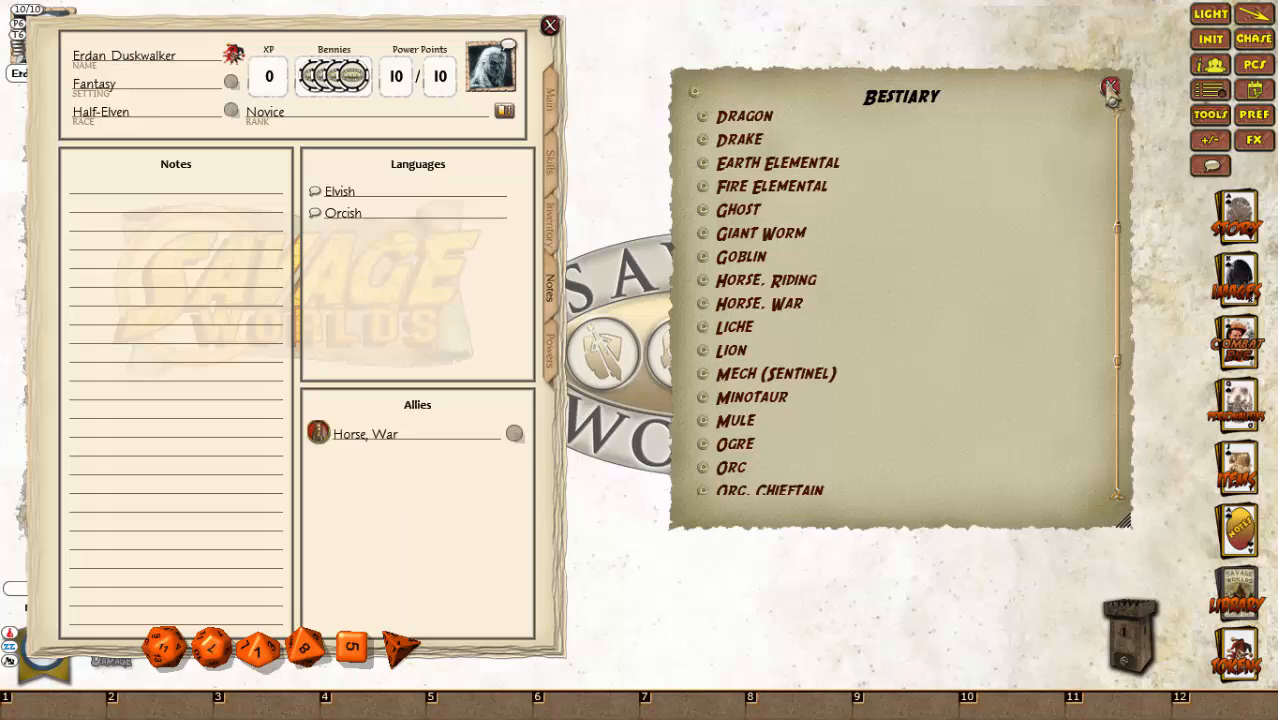
Close the GM's Bestiary and character sheet, and review the War Horse ally's record from the player's sheet.
click(1111, 88)
click(550, 25)
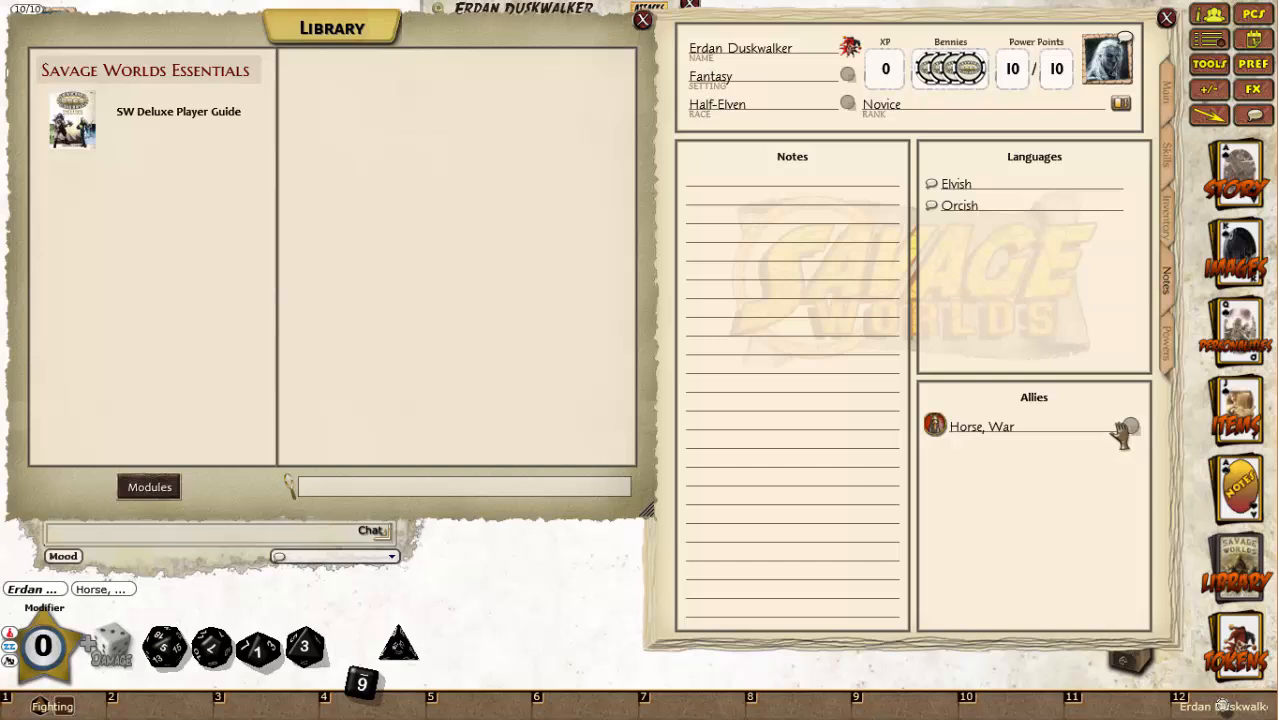
click(1130, 430)
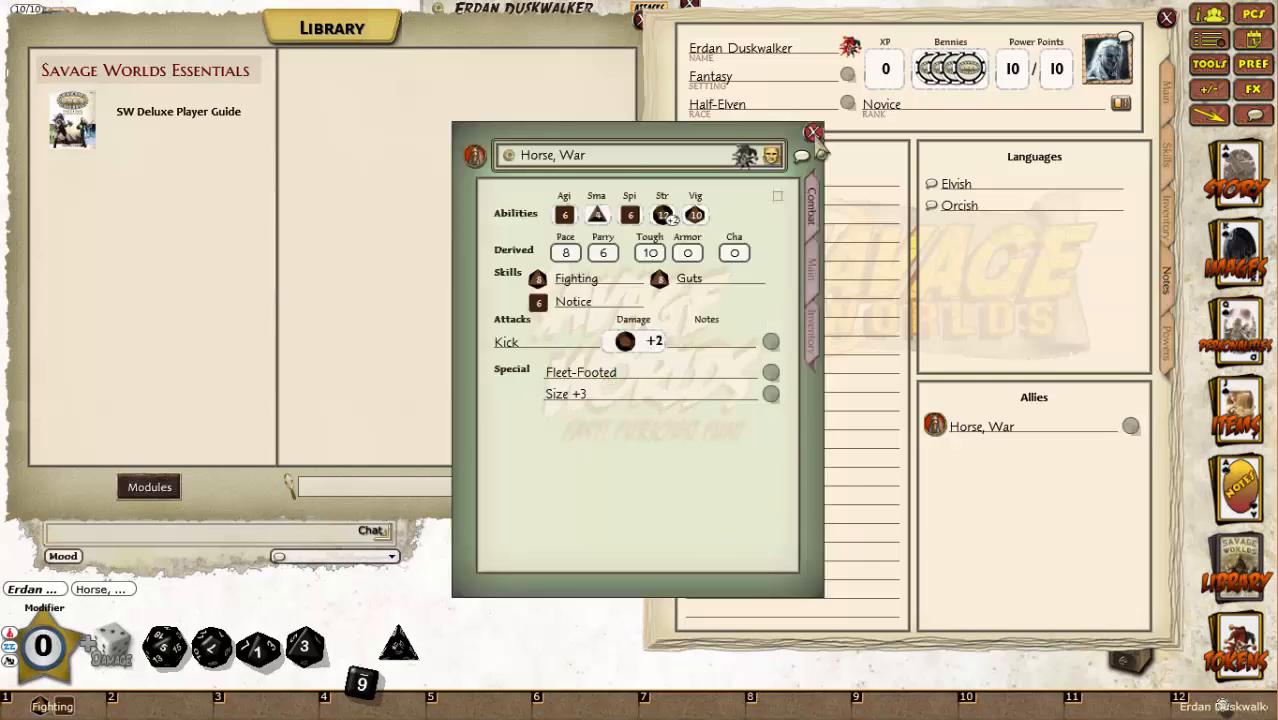
click(814, 133)
Create a new ally entry on the player's notes page and name its personality record "Bob".
right_click(1004, 480)
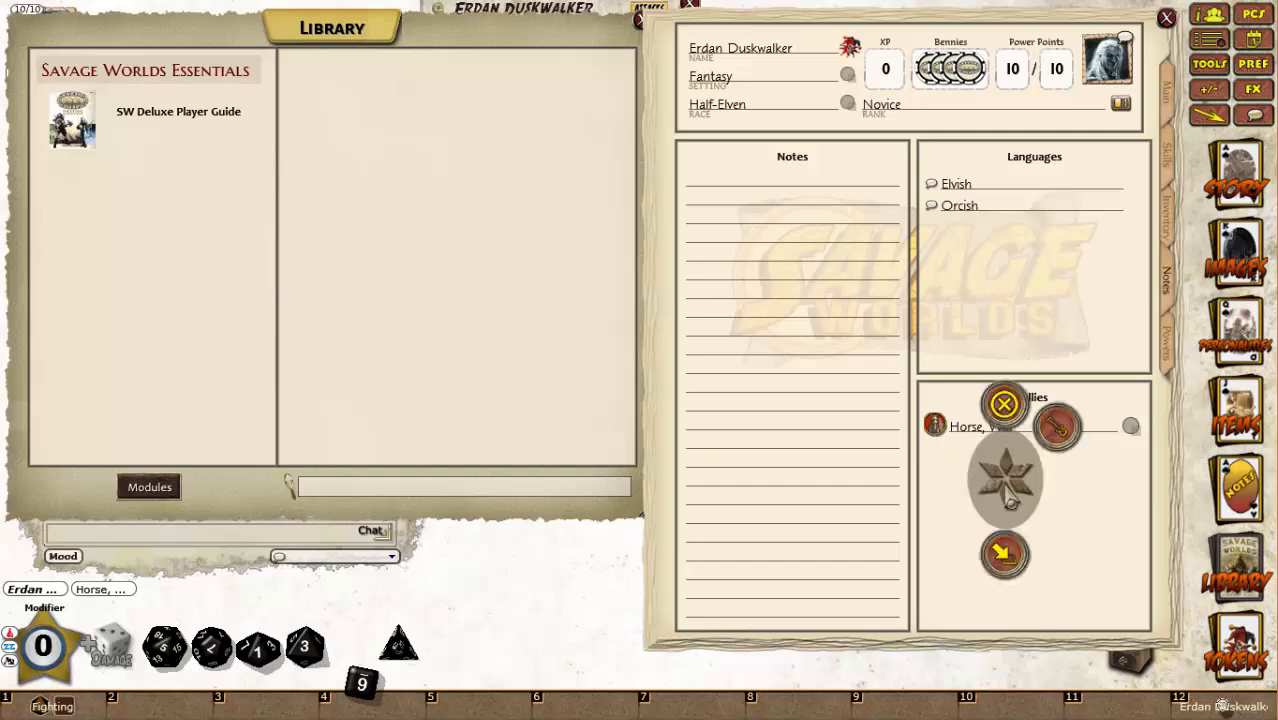
click(1006, 558)
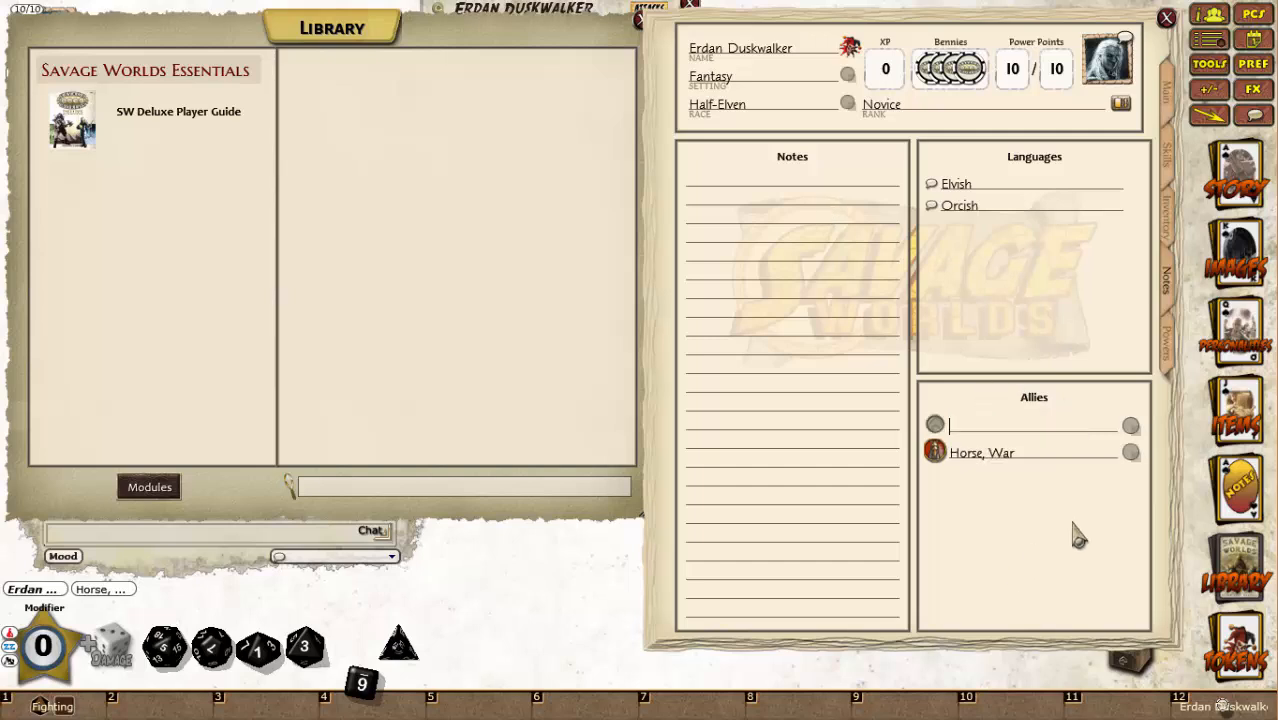
click(1129, 427)
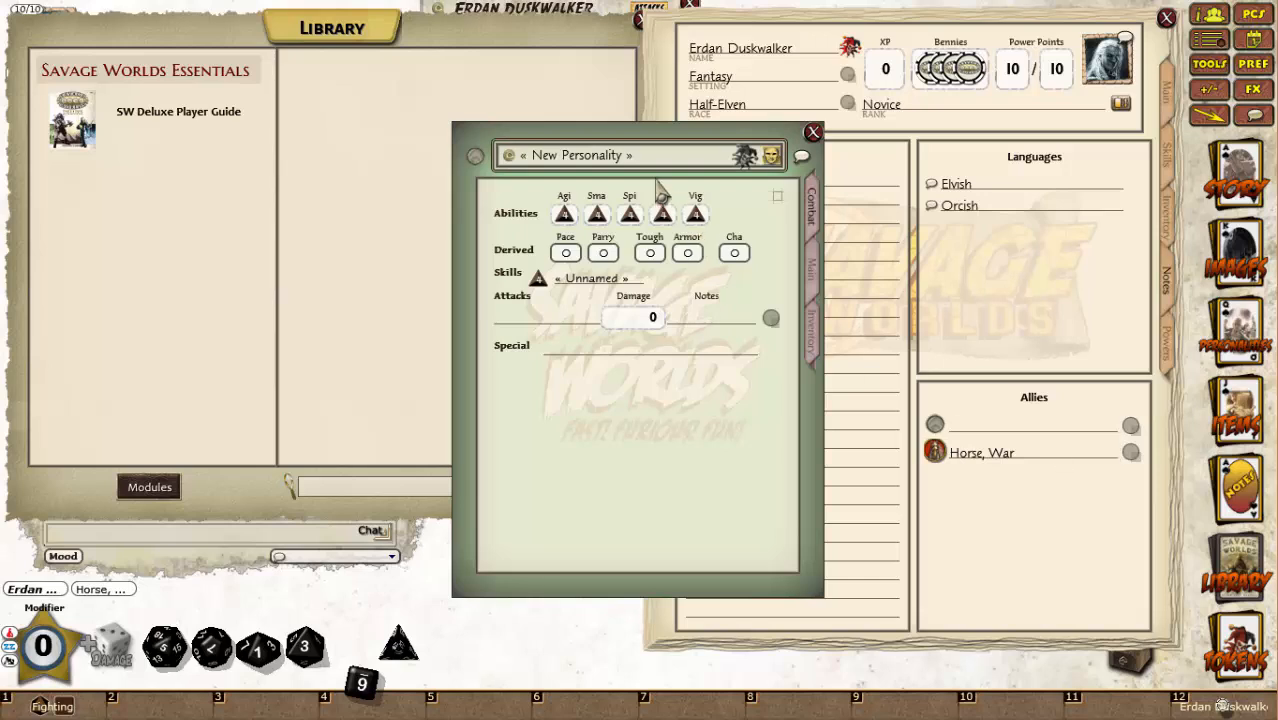
key(shift)
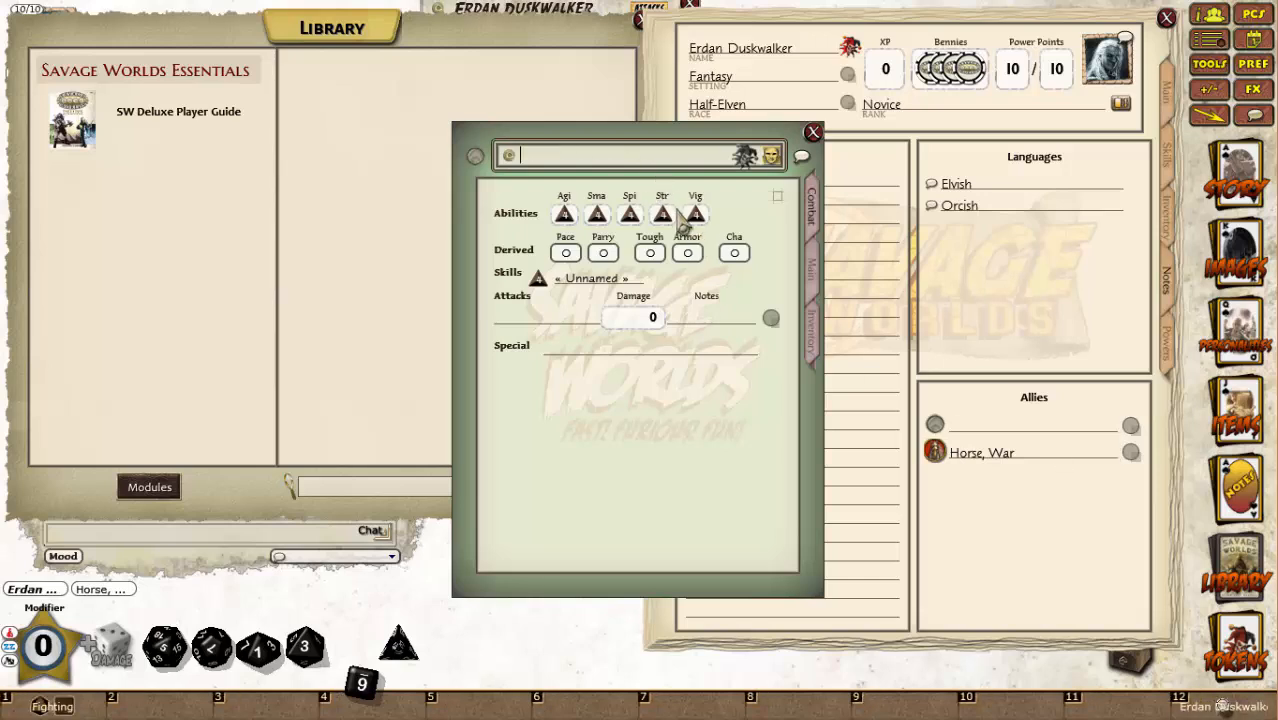
text(Bo)
text(b)
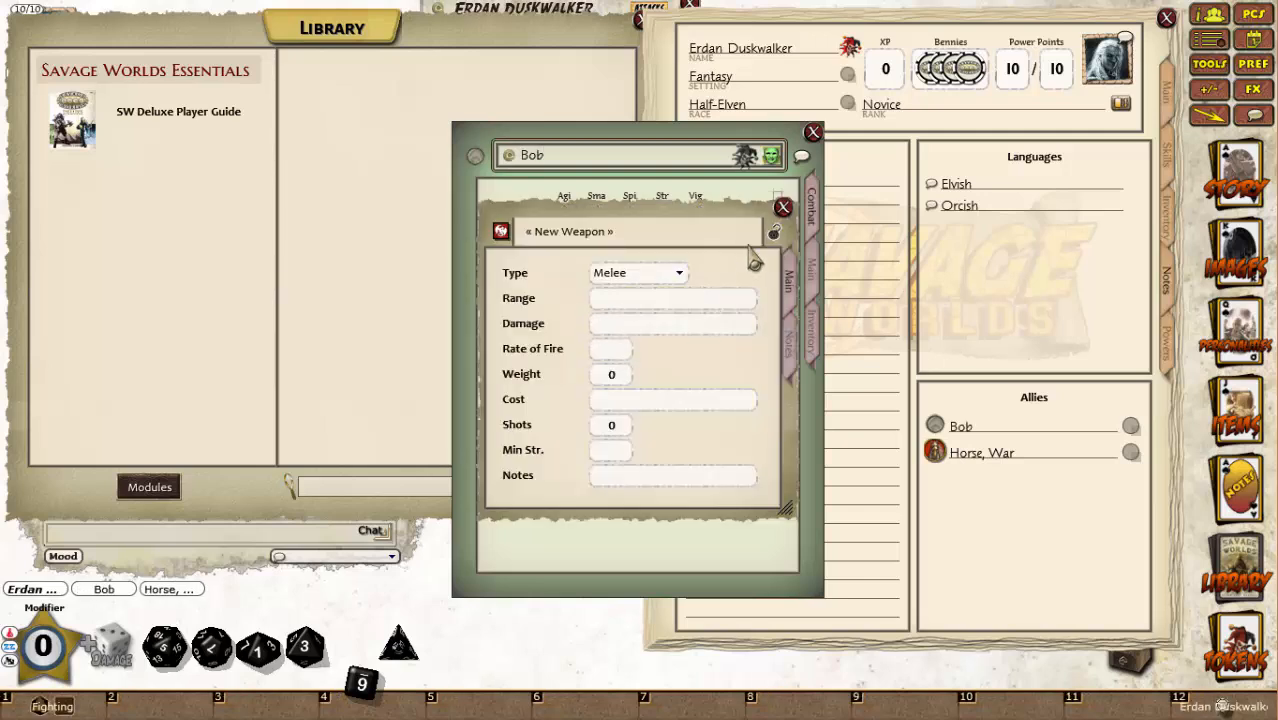
Close the new weapon window, add a second blank skill to the new ally's record and close the record.
click(784, 208)
click(638, 358)
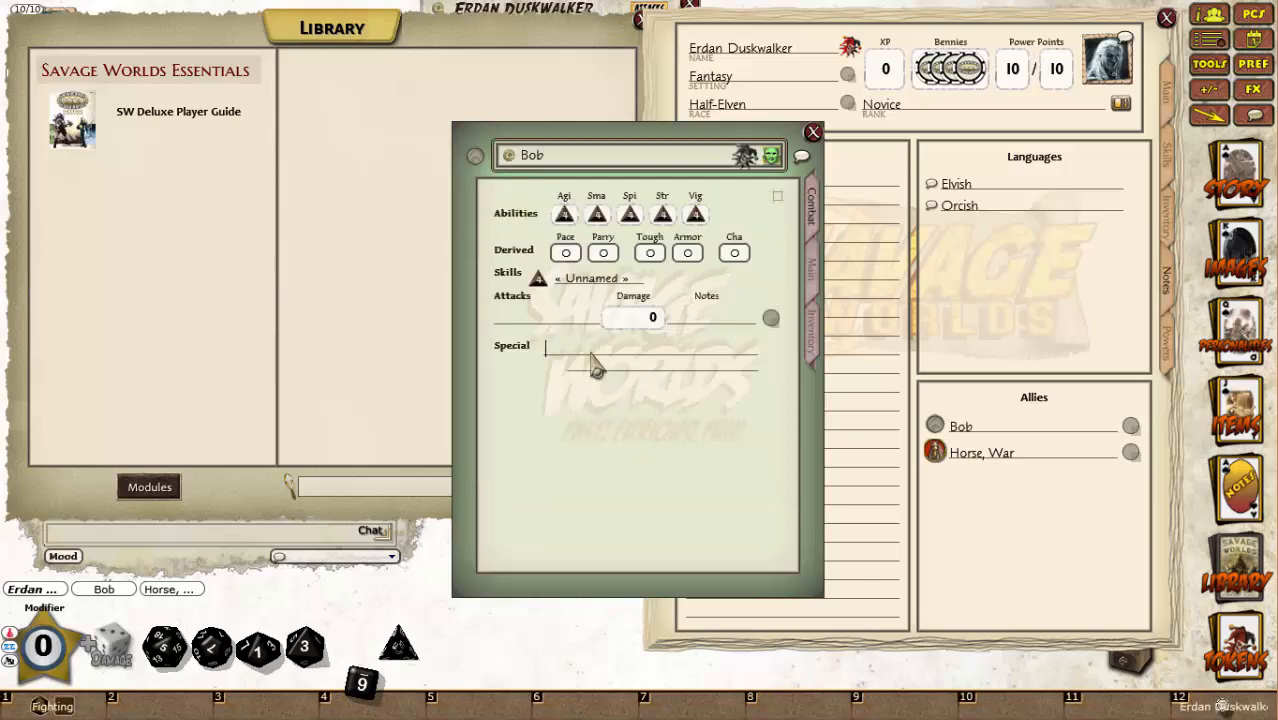
right_click(596, 288)
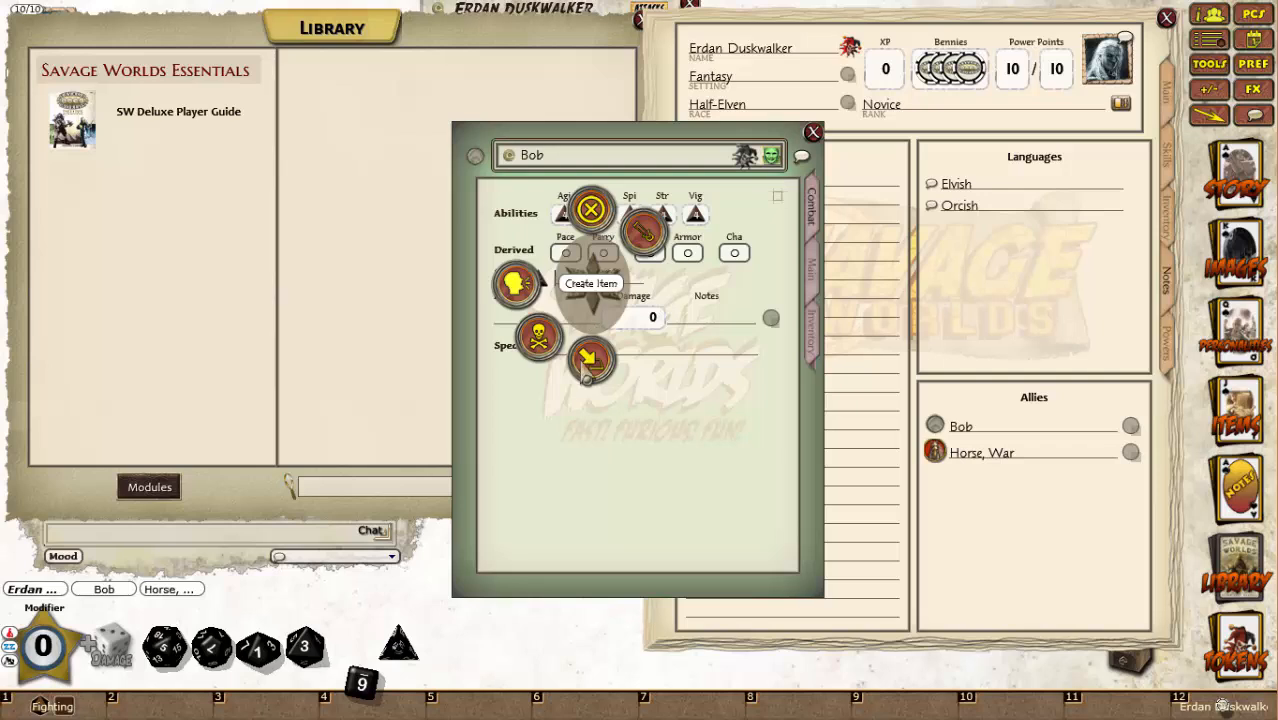
click(591, 360)
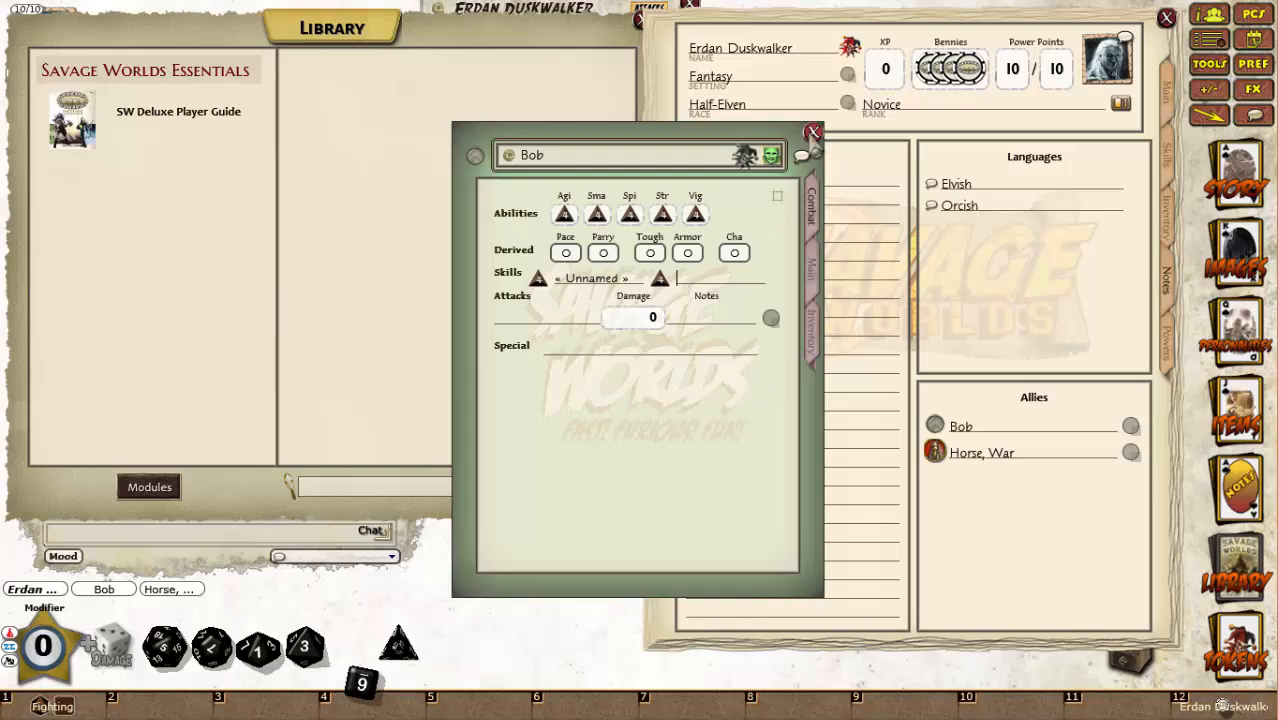
click(813, 133)
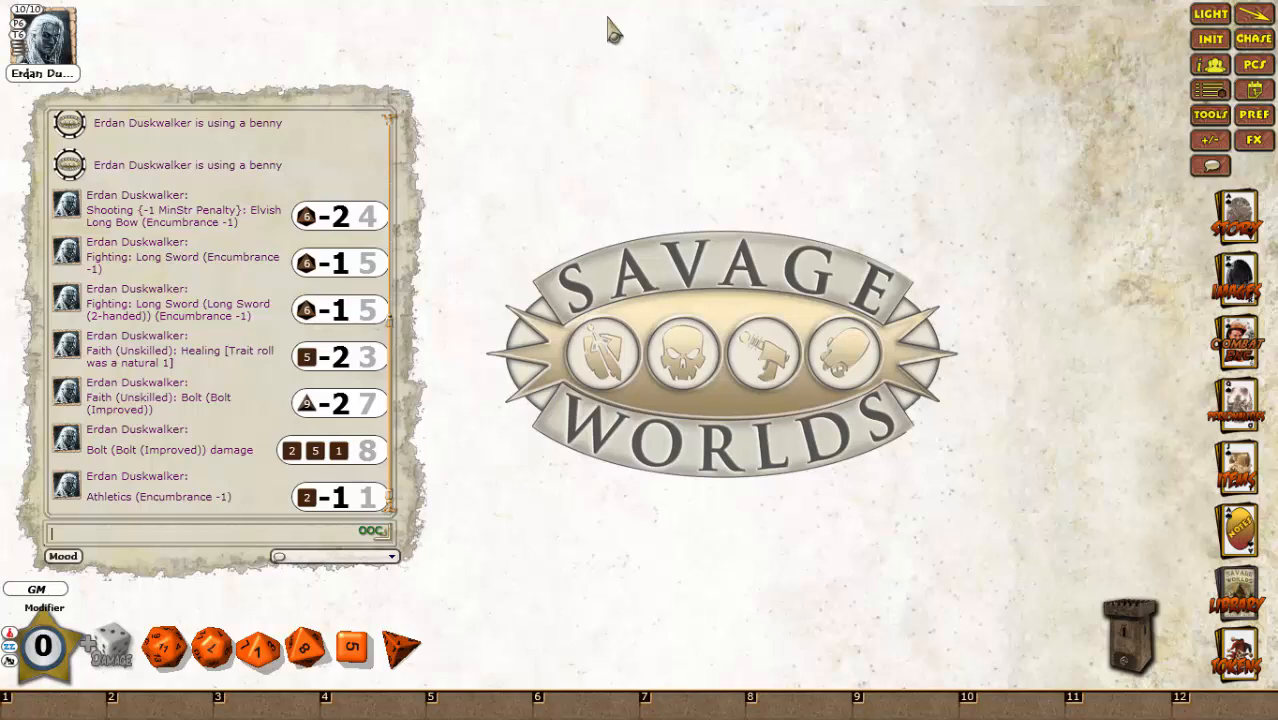
Reopen the custom ally's record, set Smarts, Spirit, Strength and Vigor to d6, Pace 6, Parry 4, Toughness 5 and Charisma 2, and close it.
double_click(42, 30)
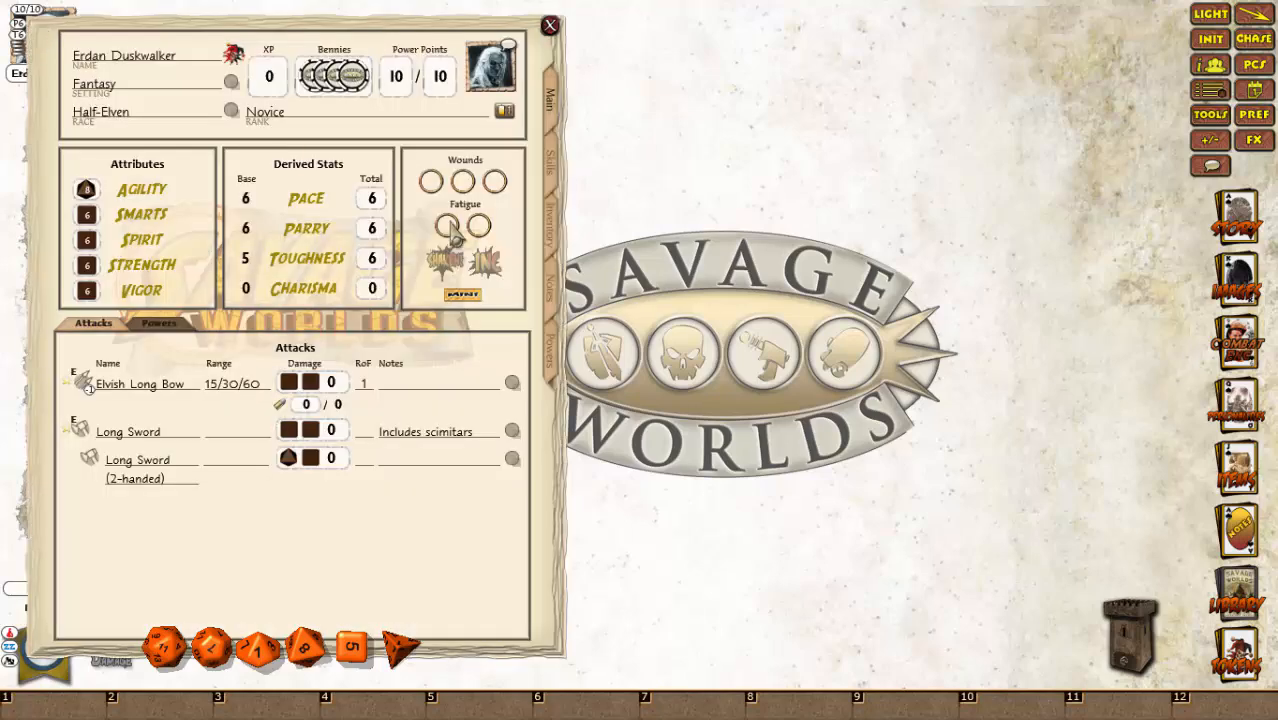
click(542, 292)
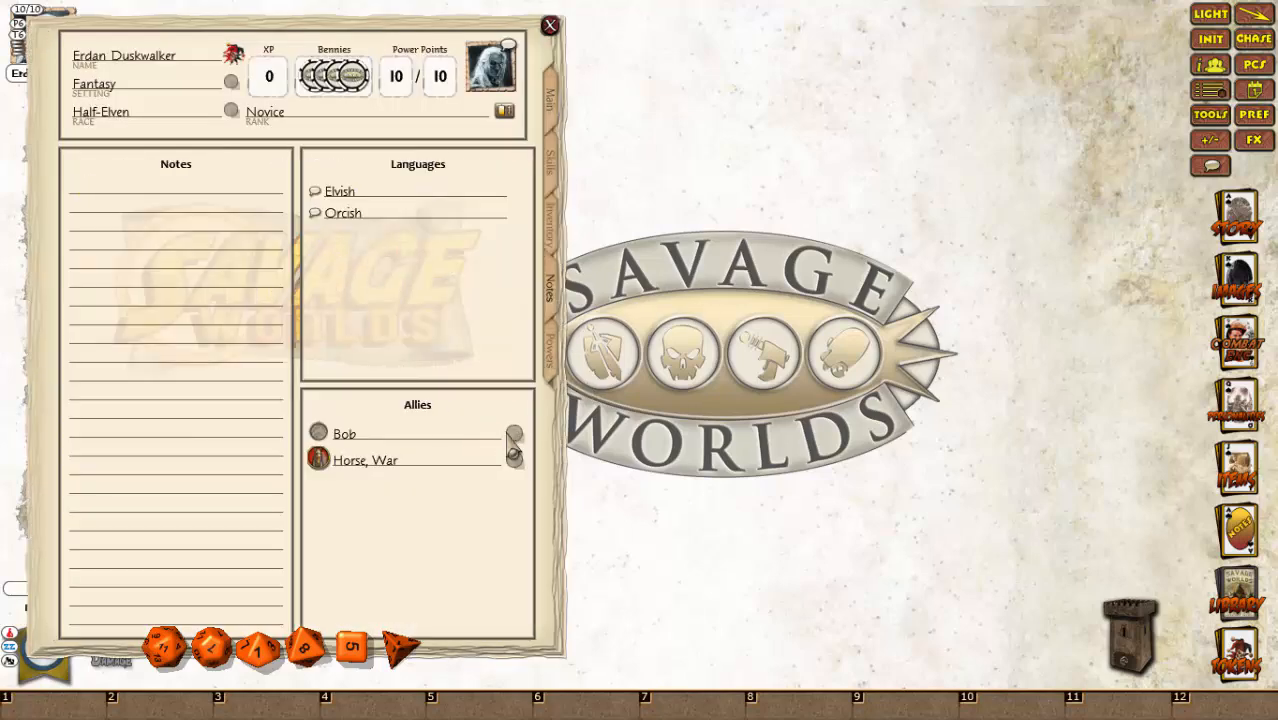
click(512, 434)
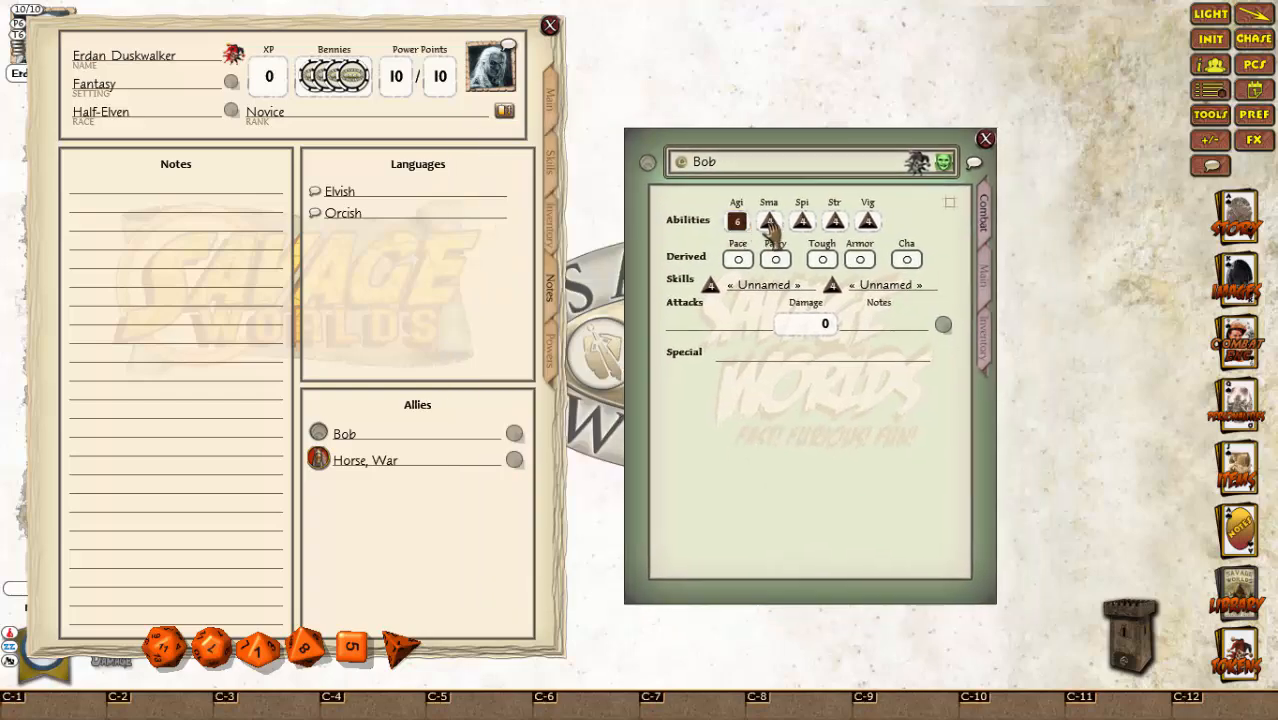
click(769, 221)
click(802, 221)
click(835, 221)
click(868, 221)
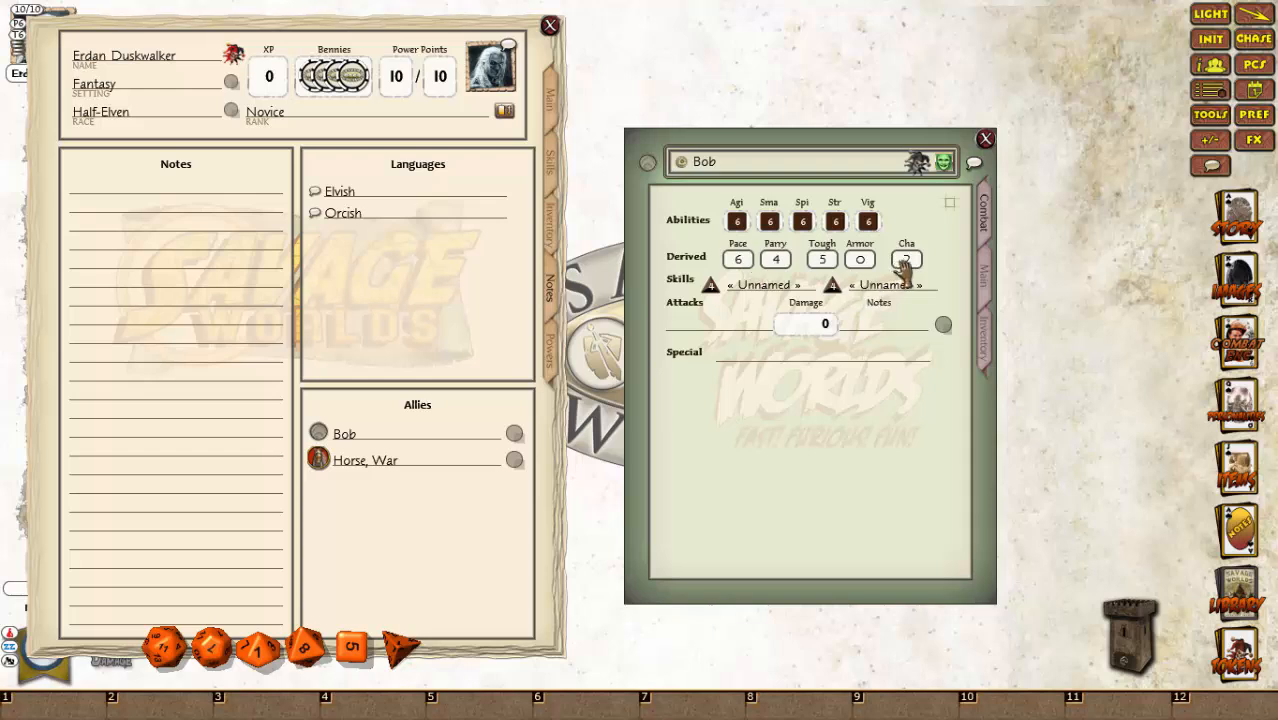
drag(965, 163, 908, 76)
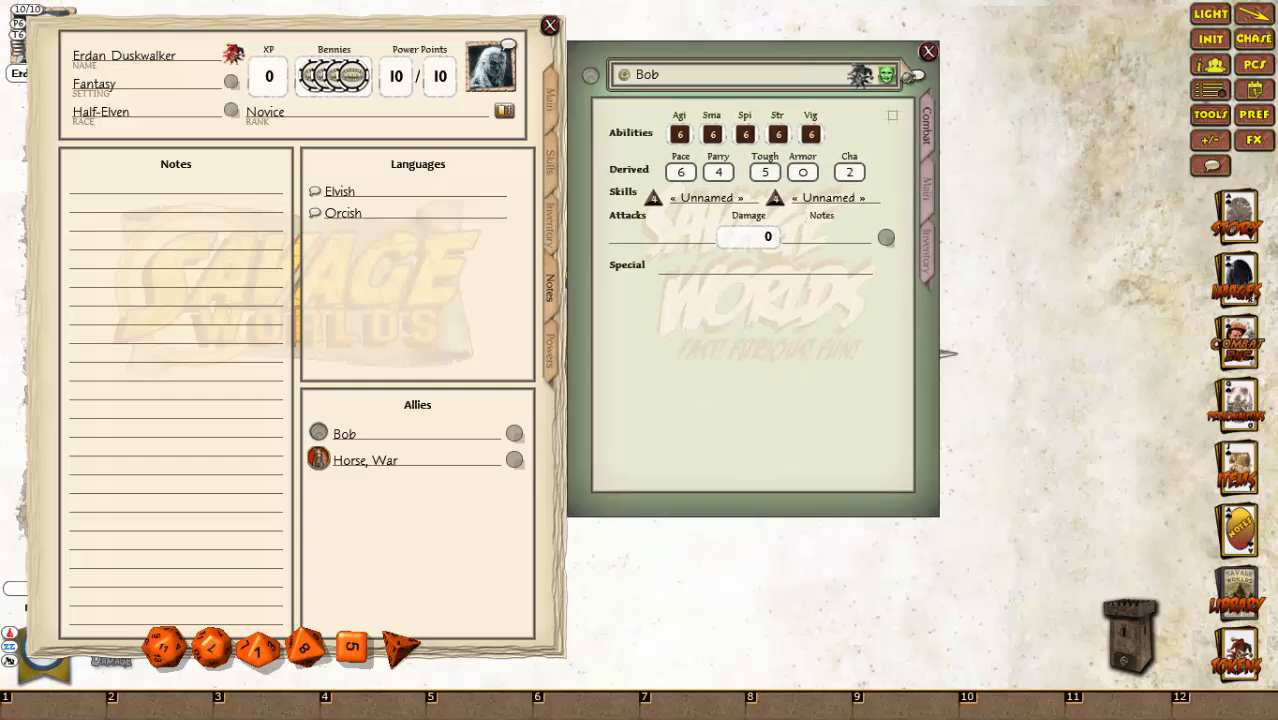
click(928, 51)
Close the character sheet, reopen it and examine the attribute, skill, edge and hindrance points in its Character Summary.
click(550, 100)
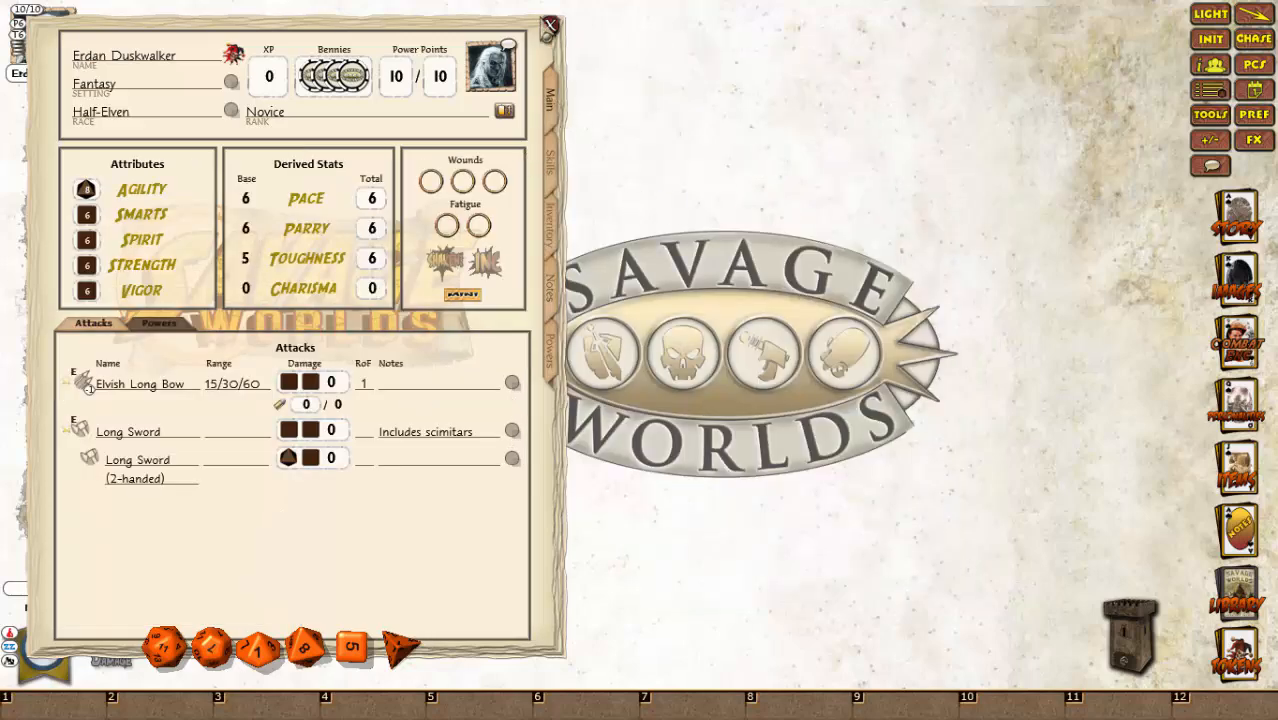
click(550, 25)
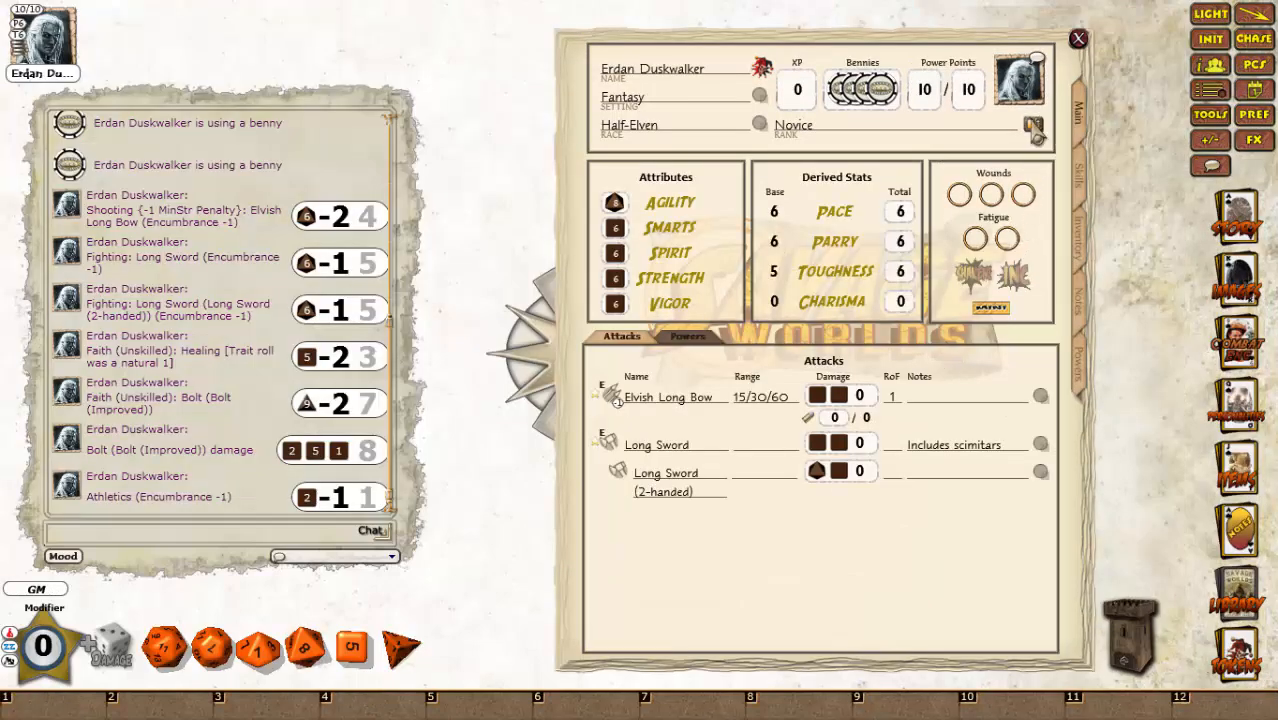
click(1033, 128)
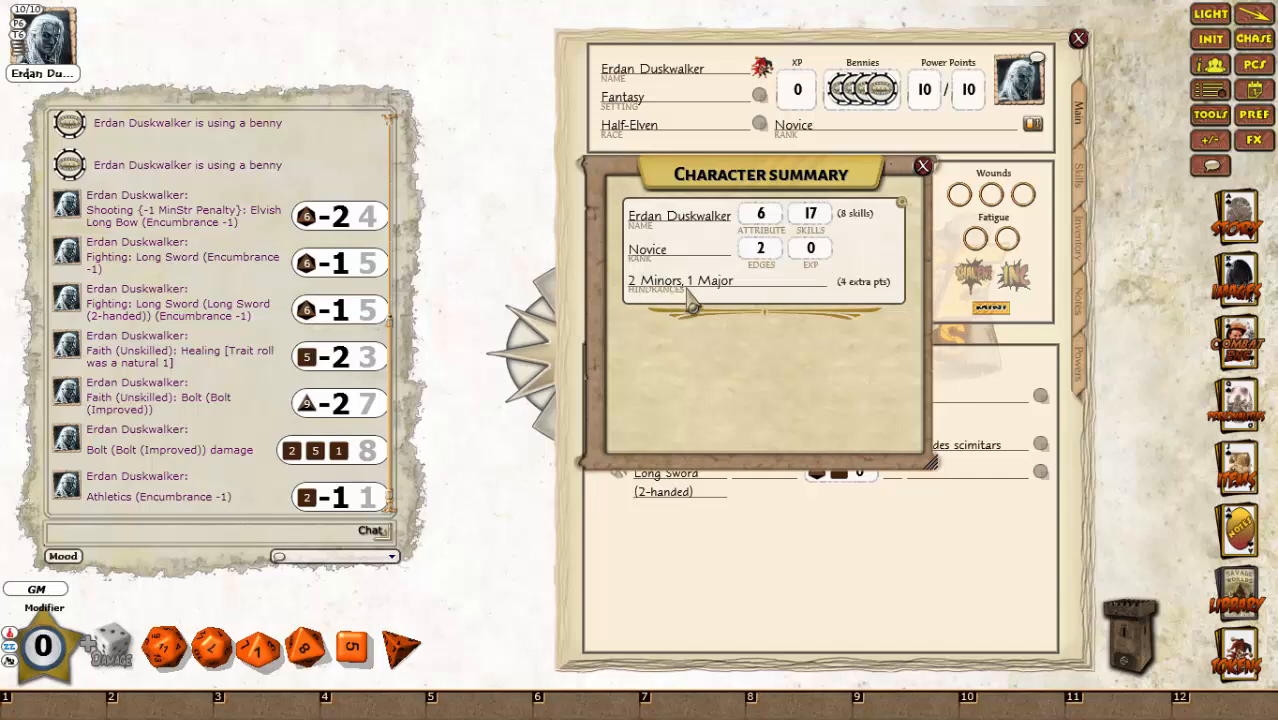
drag(760, 392, 770, 424)
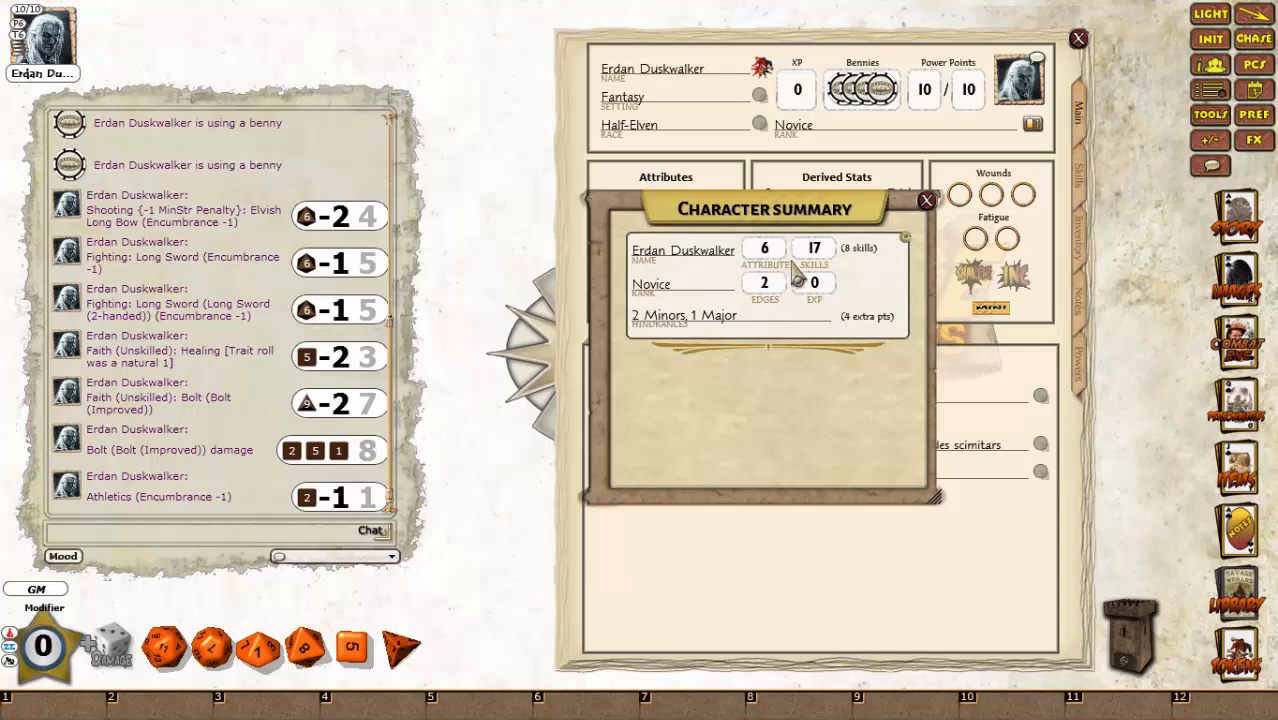